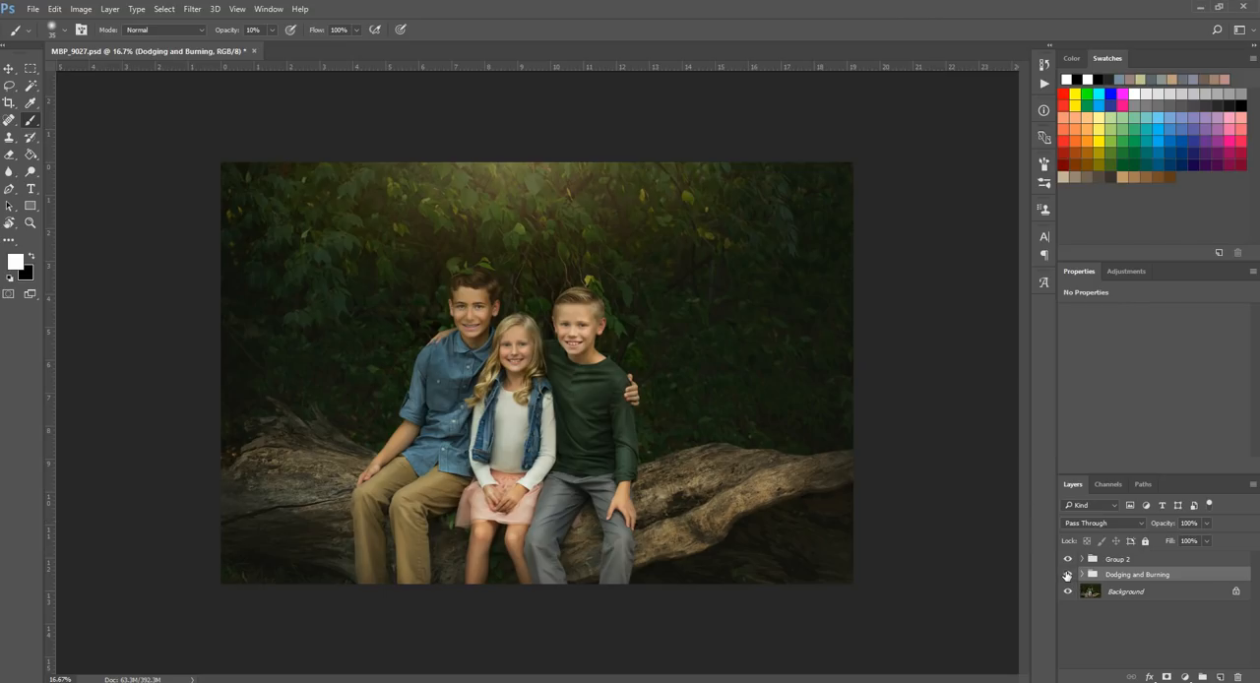
Step: Compare the photo with and without the Dodging and Burning group, leaving that group hidden
{"action": "left_click", "coordinate": [1067, 575]}
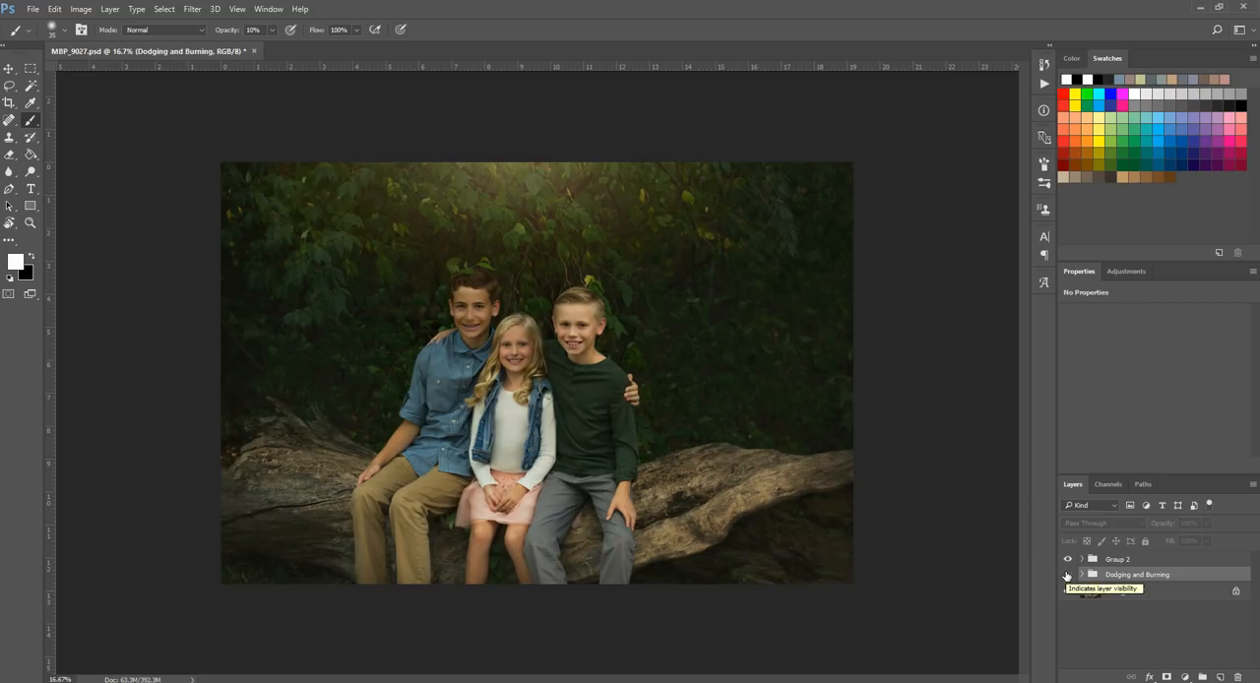
{"action": "left_click", "coordinate": [1067, 576]}
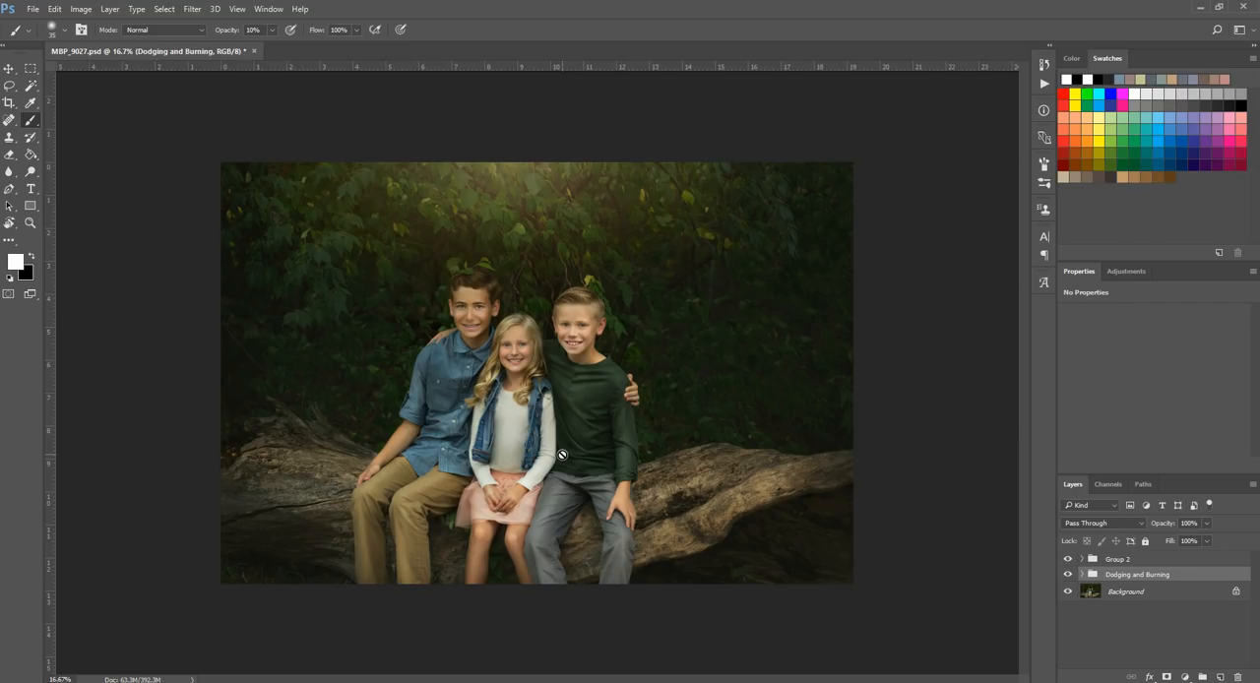
{"action": "left_click", "coordinate": [1068, 575]}
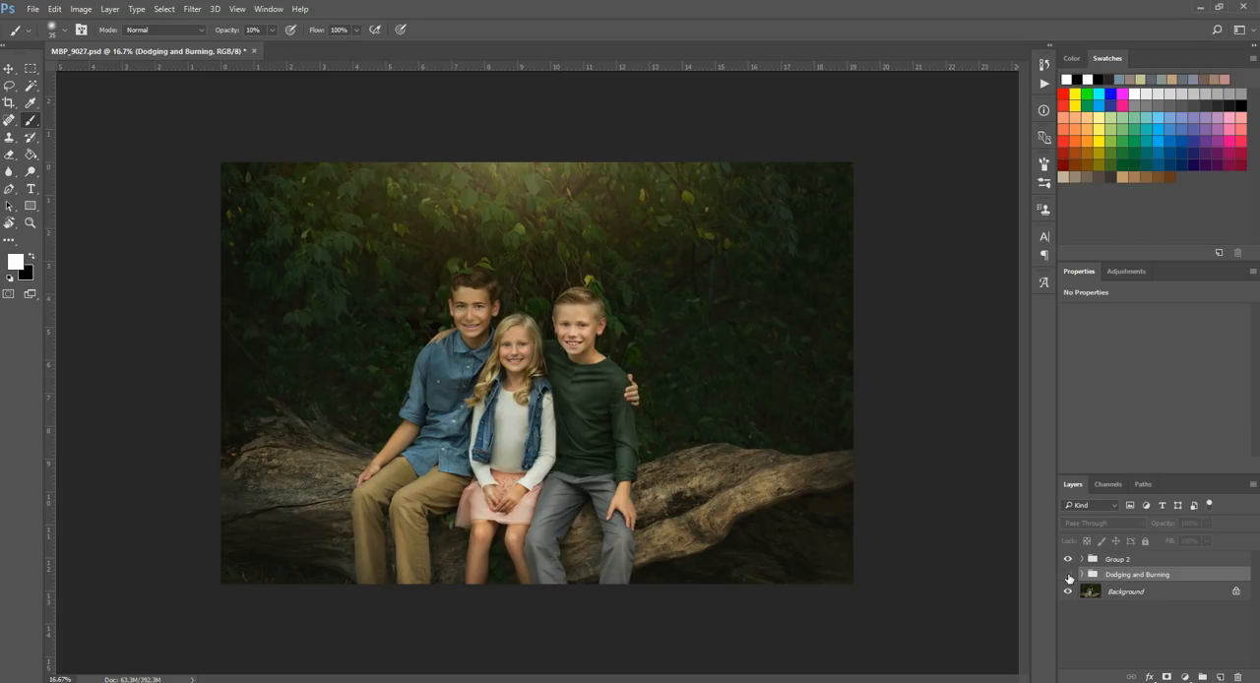
{"action": "left_click", "coordinate": [1068, 574]}
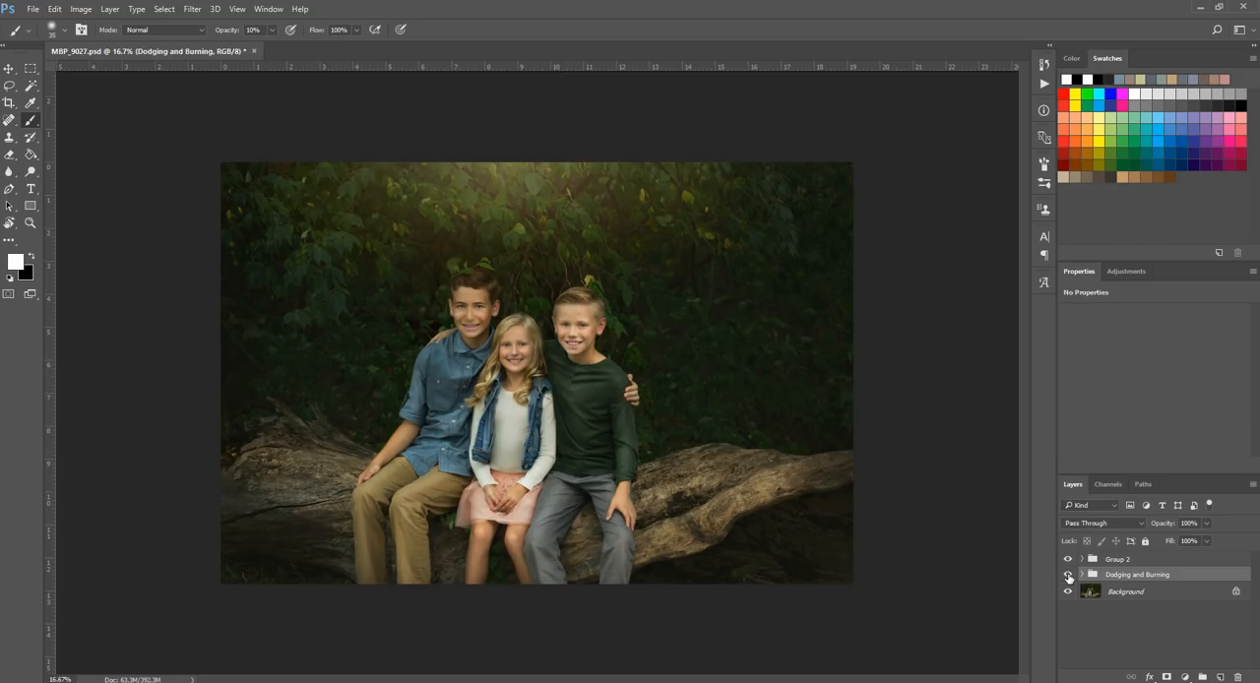
{"action": "left_click", "coordinate": [1067, 575]}
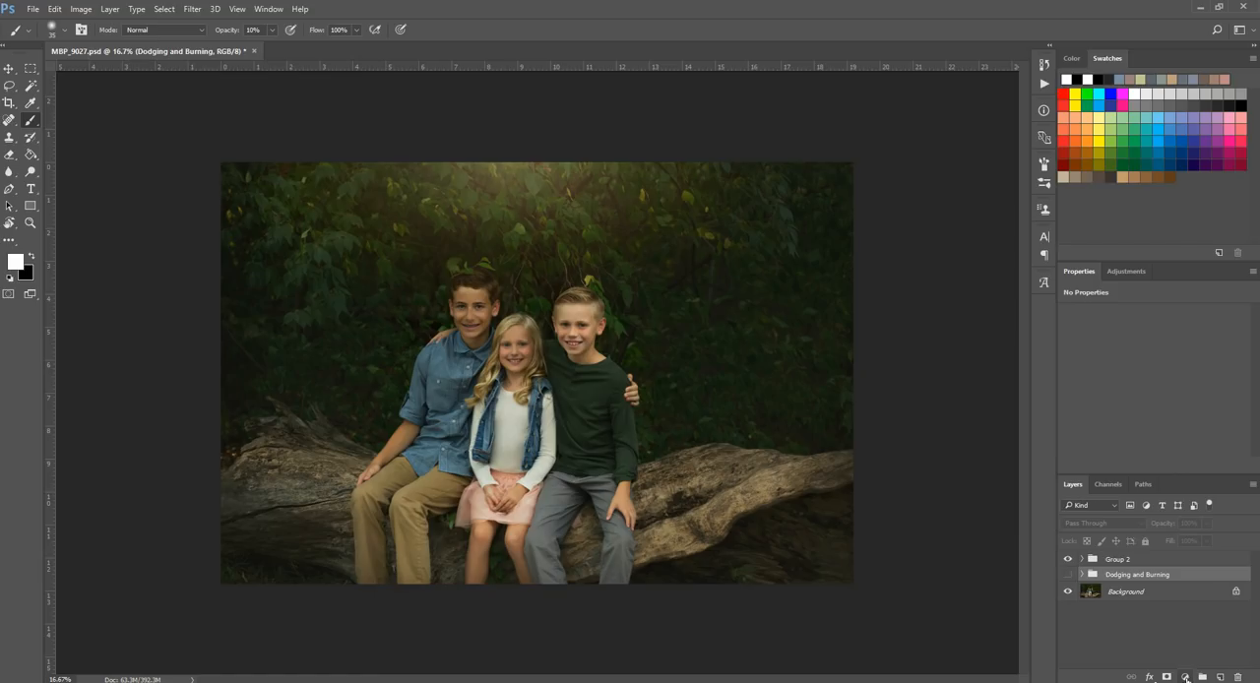
Step: Add a Levels adjustment layer with midtones 1.26 and white input 228, and invert its mask to black
{"action": "left_click", "coordinate": [1185, 677]}
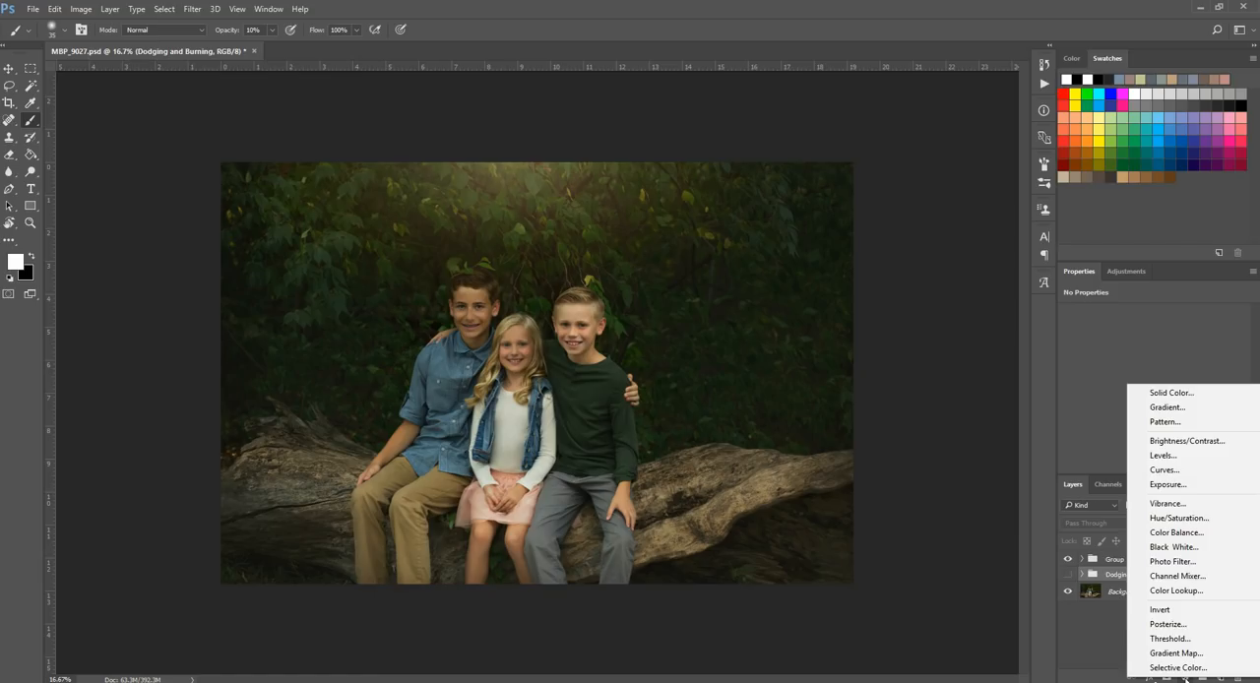
{"action": "left_click", "coordinate": [1162, 456]}
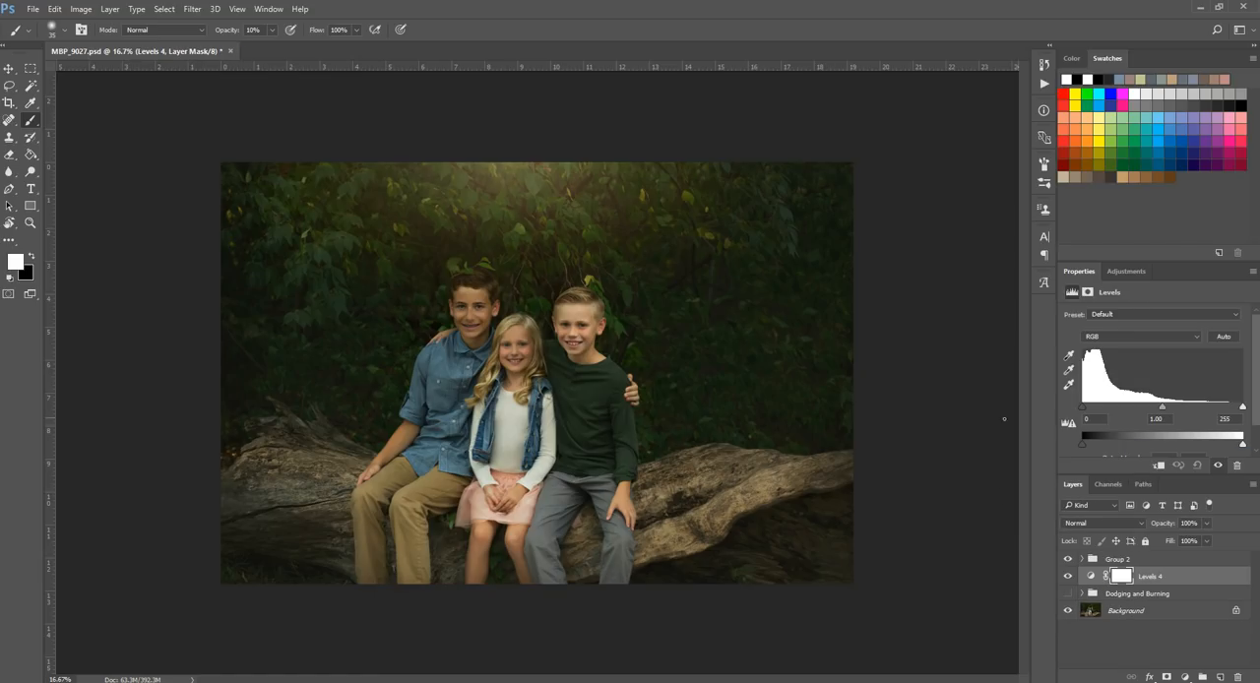
{"action": "left_click", "coordinate": [1242, 409]}
{"action": "left_click_drag", "start_coordinate": [1246, 412], "coordinate": [1211, 407]}
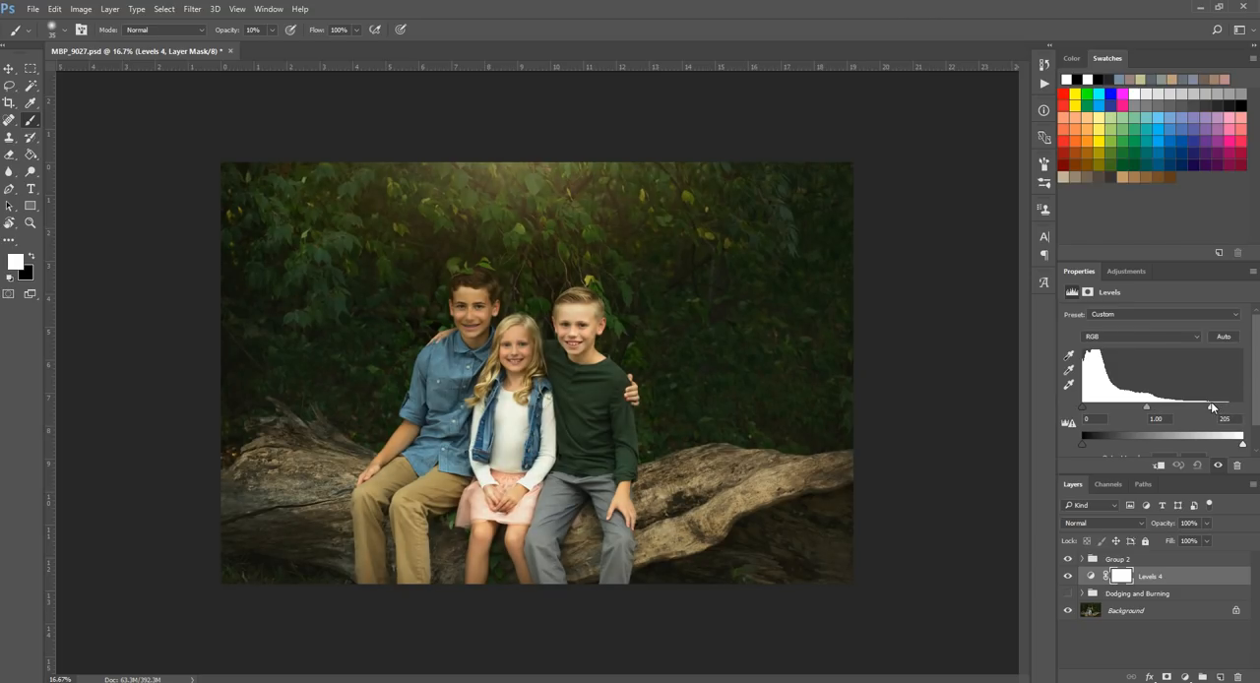
{"action": "left_click_drag", "start_coordinate": [1211, 407], "coordinate": [1214, 408]}
{"action": "left_click_drag", "start_coordinate": [1147, 408], "coordinate": [1143, 408]}
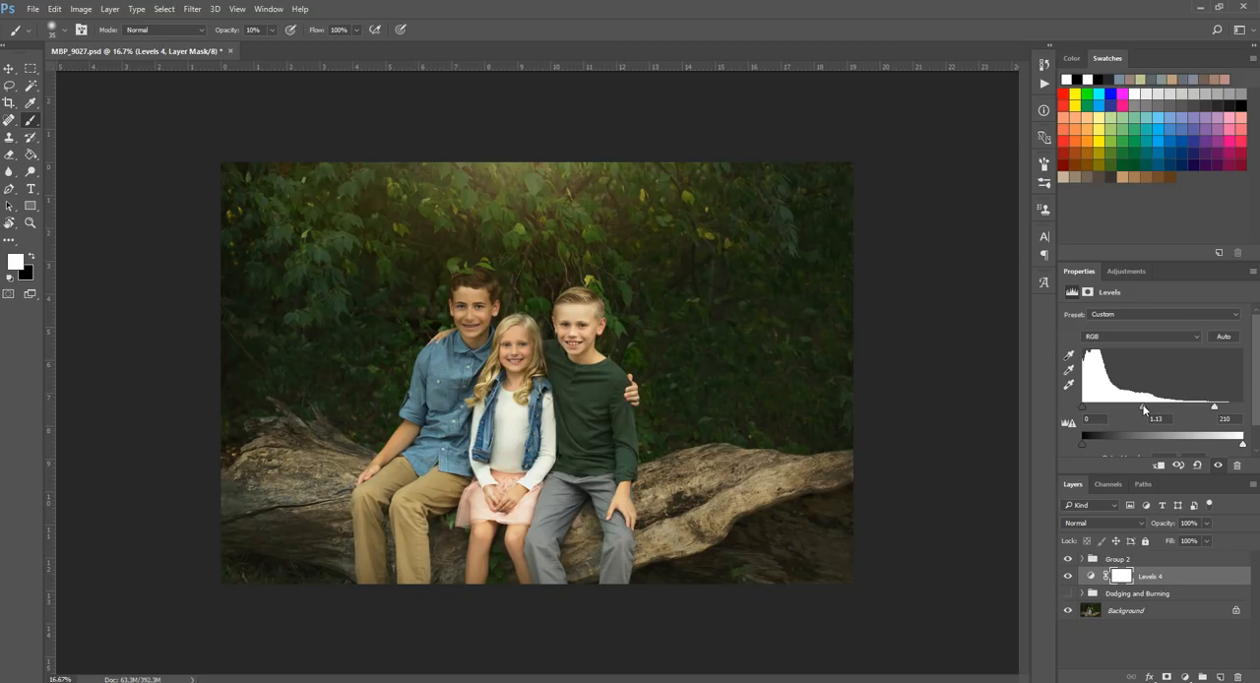
{"action": "left_click_drag", "start_coordinate": [1214, 408], "coordinate": [1225, 409]}
{"action": "left_click_drag", "start_coordinate": [1147, 407], "coordinate": [1142, 406]}
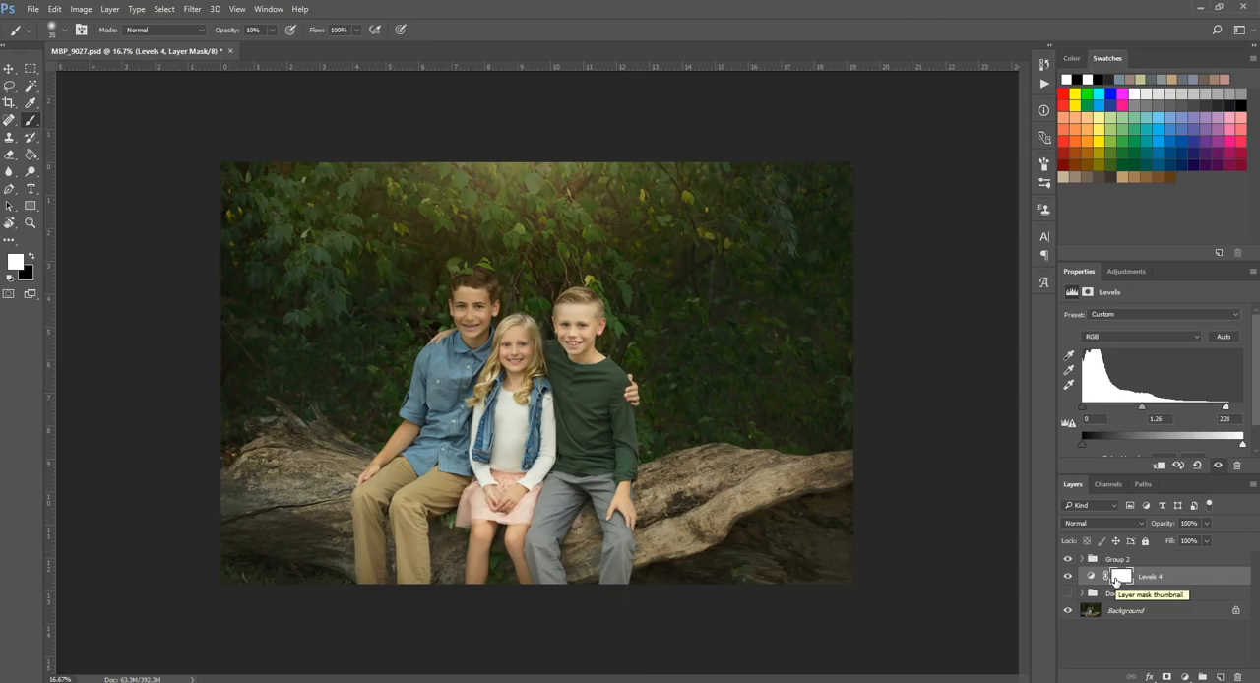
{"action": "key", "text": "ctrl+i"}
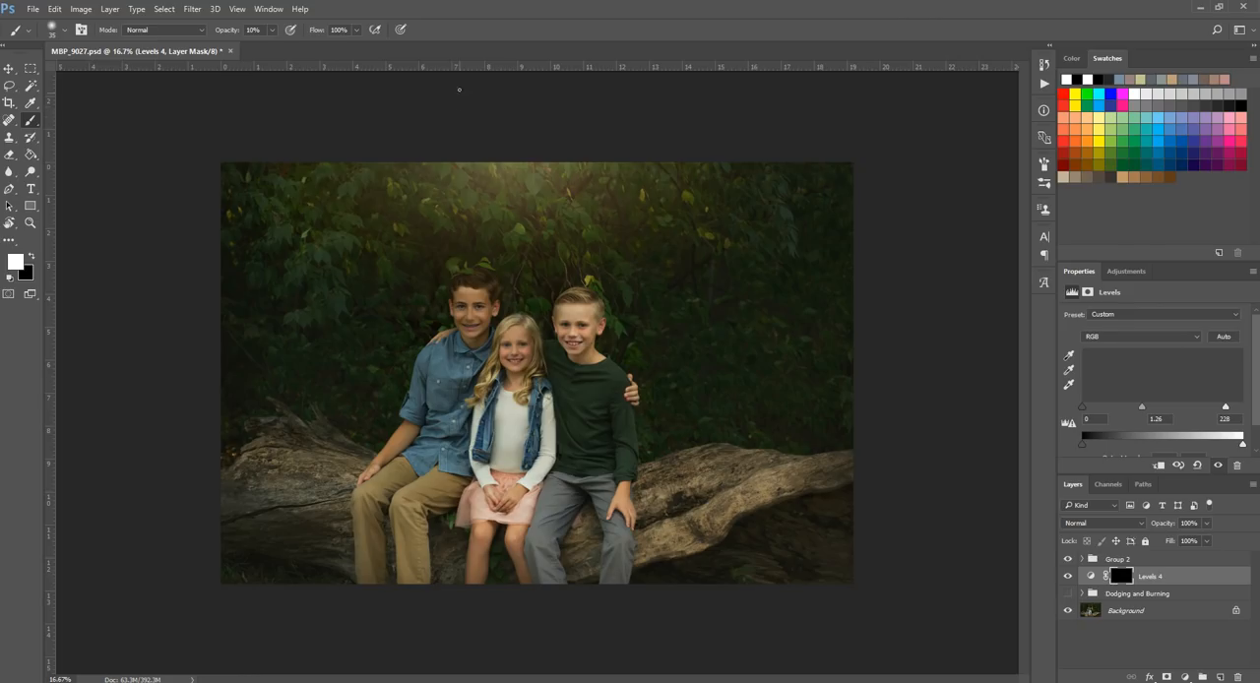
Step: Start brushing white at 10% opacity and size 60 on the Levels mask over the faces, and compare the layer on and off
{"action": "left_click", "coordinate": [33, 226]}
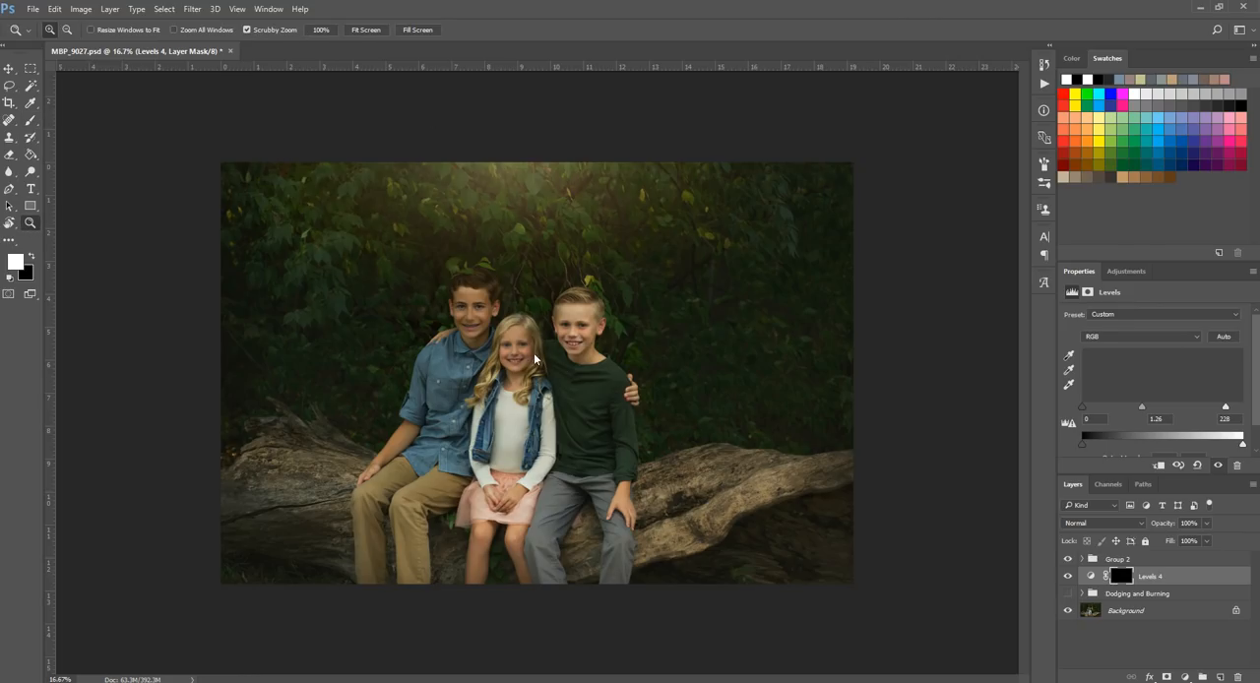
{"action": "left_click_drag", "start_coordinate": [507, 350], "coordinate": [581, 405]}
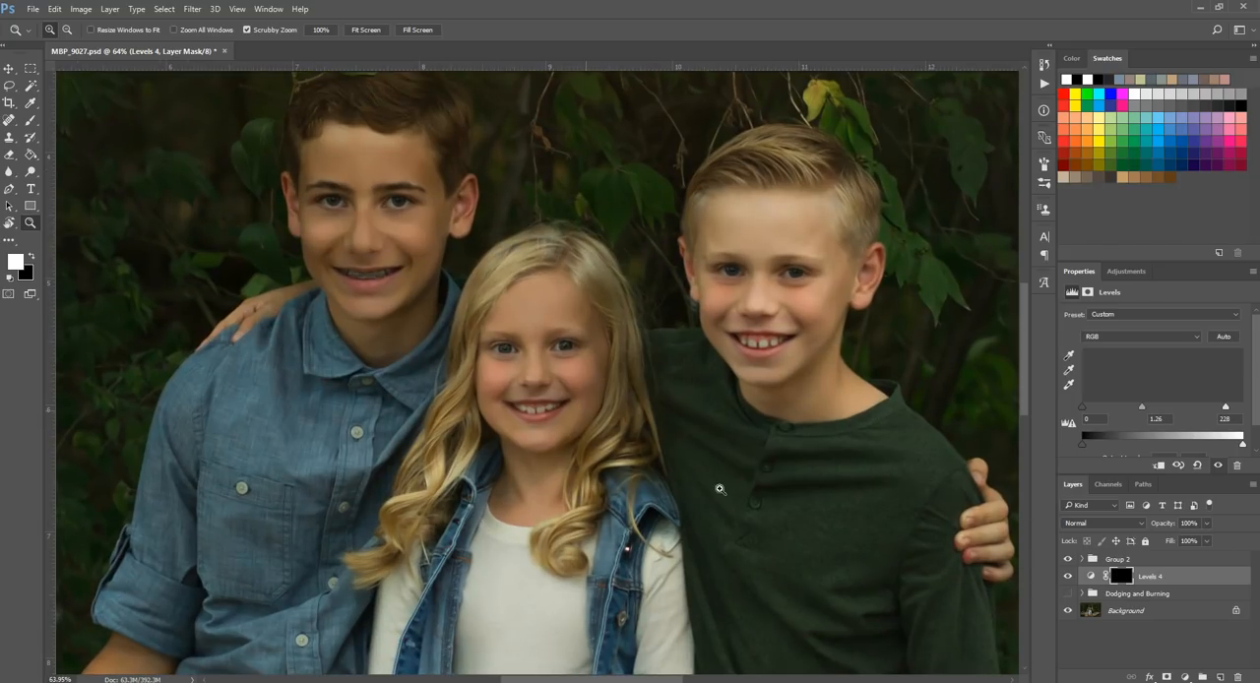
{"action": "left_click", "coordinate": [31, 122]}
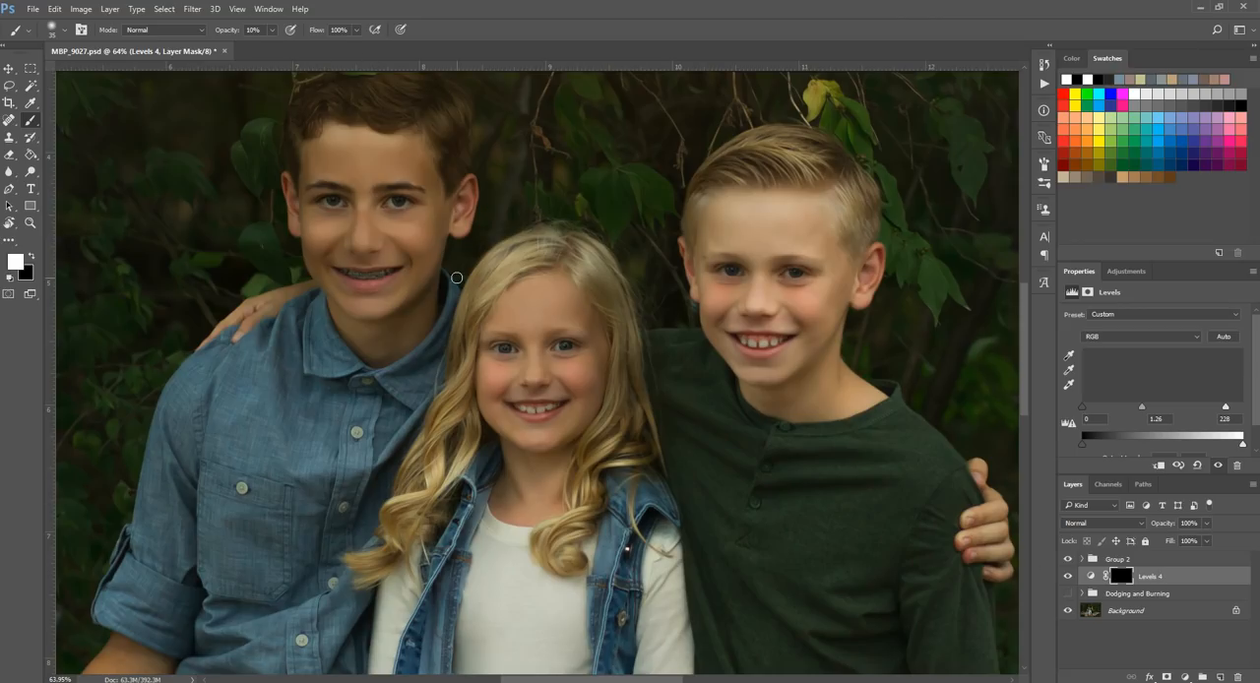
{"action": "key", "text": "bracketright"}
{"action": "key", "text": "bracketright"}
{"action": "key", "text": "bracketright"}
{"action": "key", "text": "bracketright"}
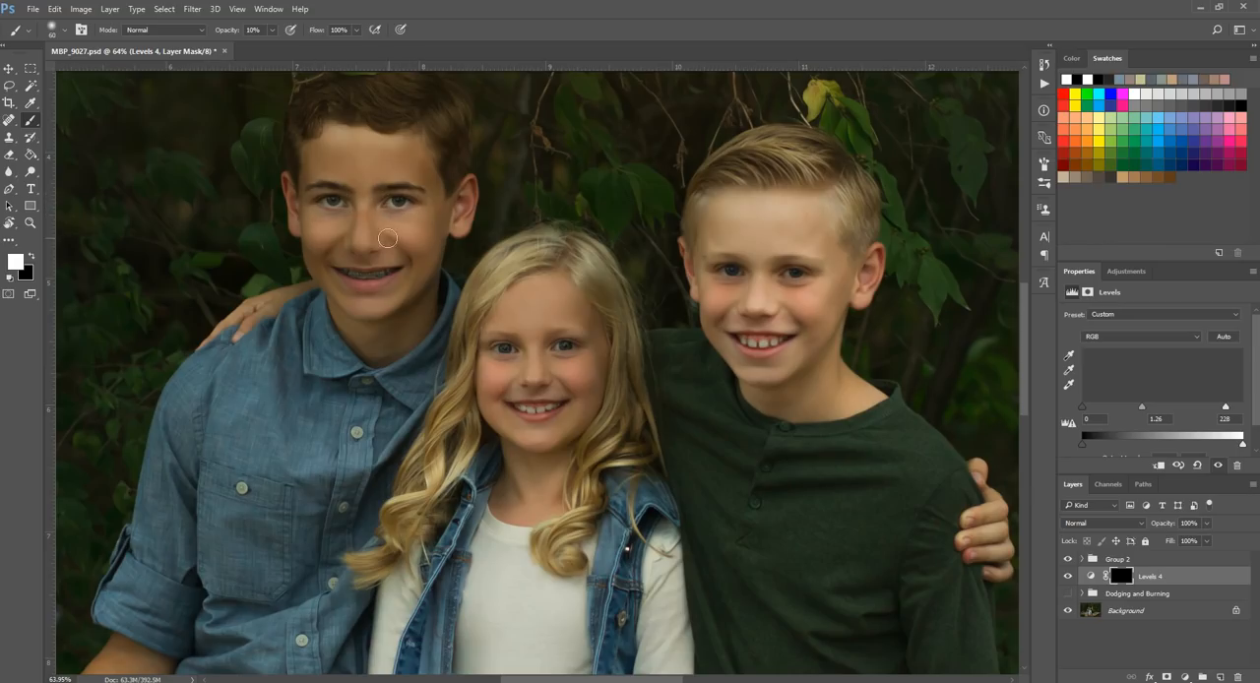
{"action": "left_click", "coordinate": [1067, 577]}
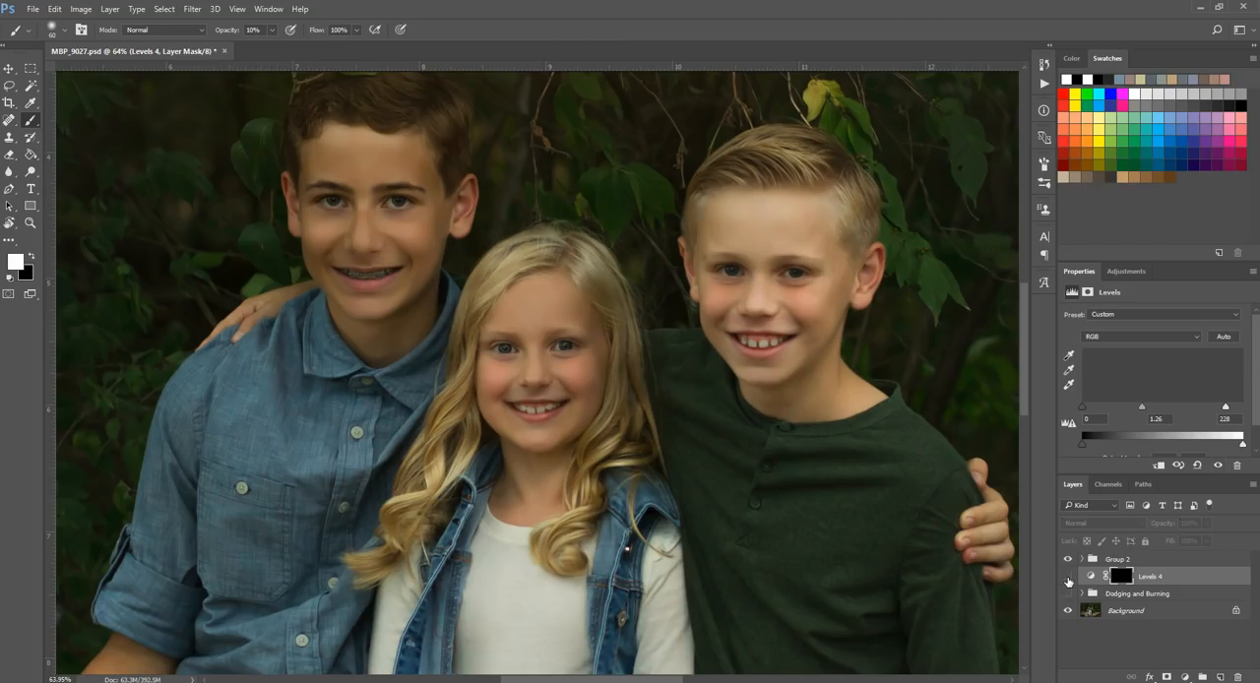
{"action": "left_click", "coordinate": [1066, 577]}
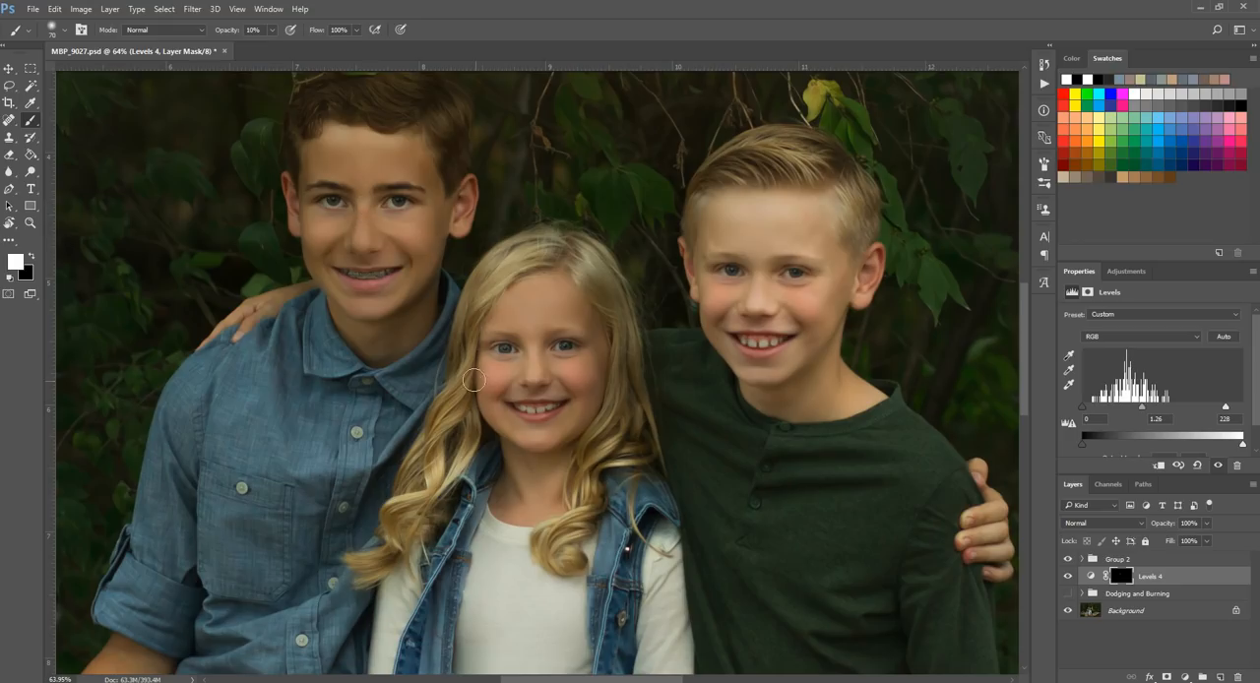
Step: Brush white on the Levels mask along the older boy's jaw and cheeks and under the girl's eyes, resizing the brush to fit
{"action": "mouse_move", "coordinate": [329, 280]}
{"action": "left_mouse_down"}
{"action": "mouse_move", "coordinate": [334, 262]}
{"action": "mouse_move", "coordinate": [338, 277]}
{"action": "left_mouse_up"}
{"action": "key", "text": "bracketleft"}
{"action": "key", "text": "bracketleft"}
{"action": "key", "text": "bracketleft"}
{"action": "key", "text": "bracketright"}
{"action": "key", "text": "bracketright"}
{"action": "key", "text": "bracketright"}
{"action": "key", "text": "bracketright"}
{"action": "left_click_drag", "start_coordinate": [399, 260], "coordinate": [413, 253]}
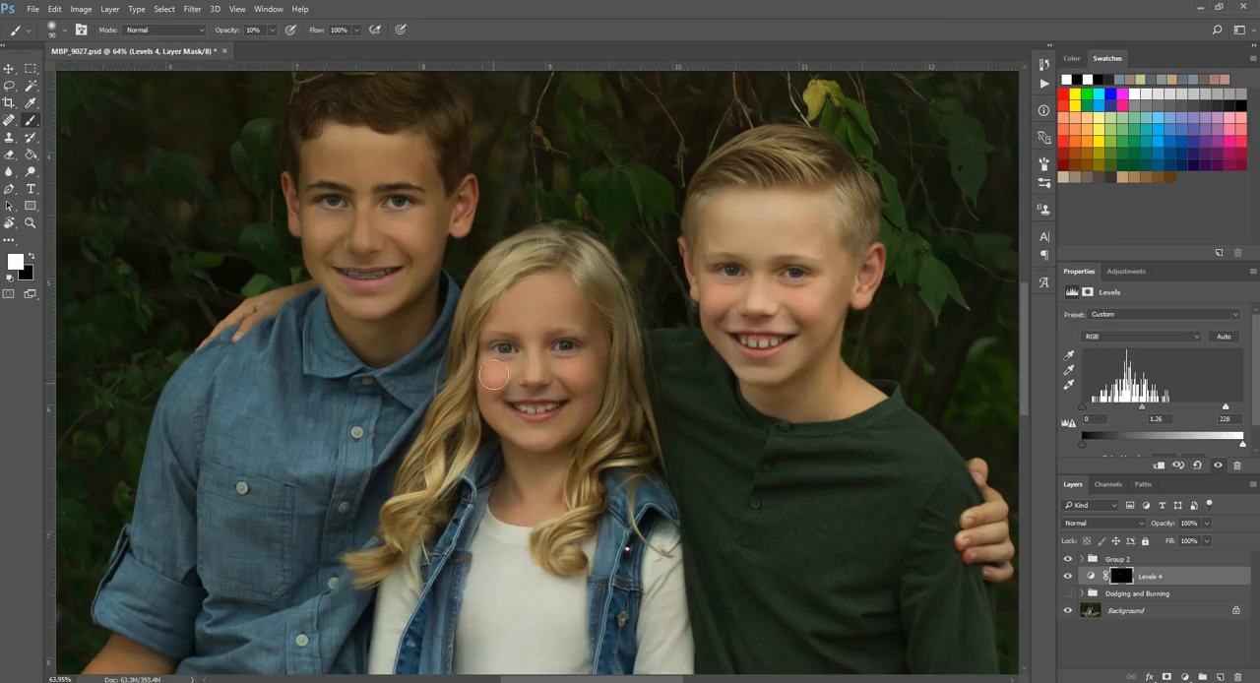
{"action": "left_click_drag", "start_coordinate": [574, 360], "coordinate": [571, 349]}
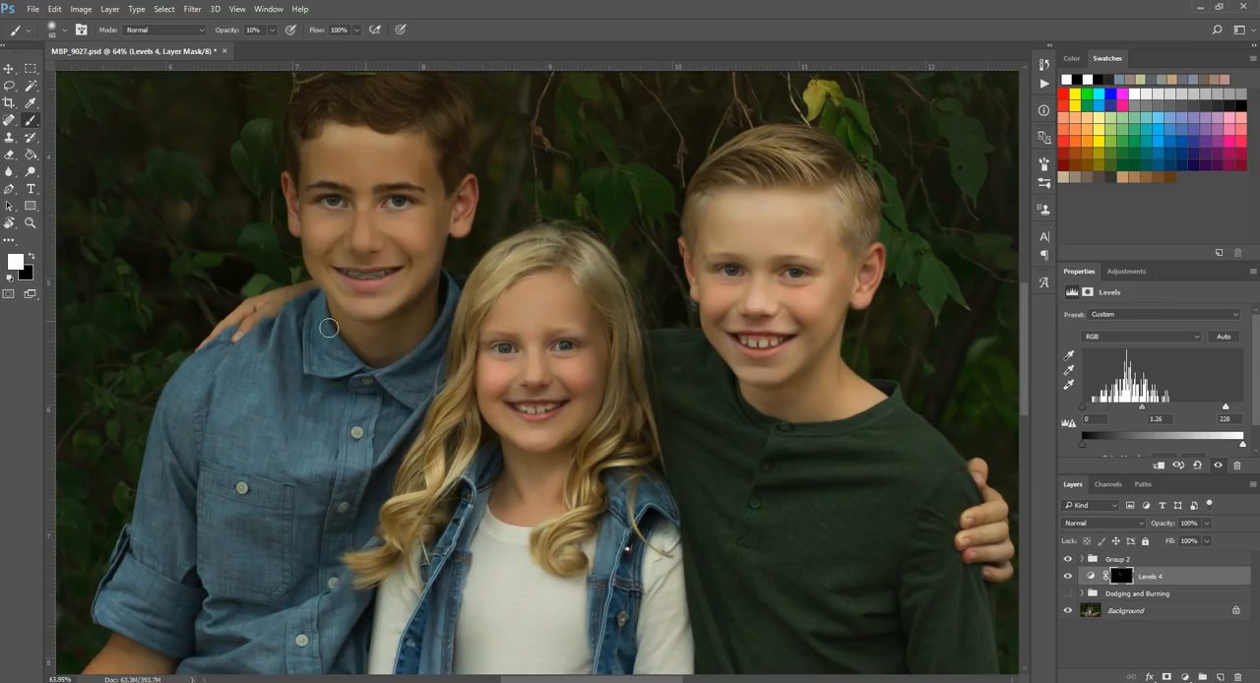
Step: Dodge the girl's eyes and the facial highlights of the boy in green with a small white brush of about 40 to 45
{"action": "scroll", "coordinate": [271, 362], "scroll_direction": "down", "scroll_amount": 2}
{"action": "key", "text": "bracketleft"}
{"action": "key", "text": "bracketleft"}
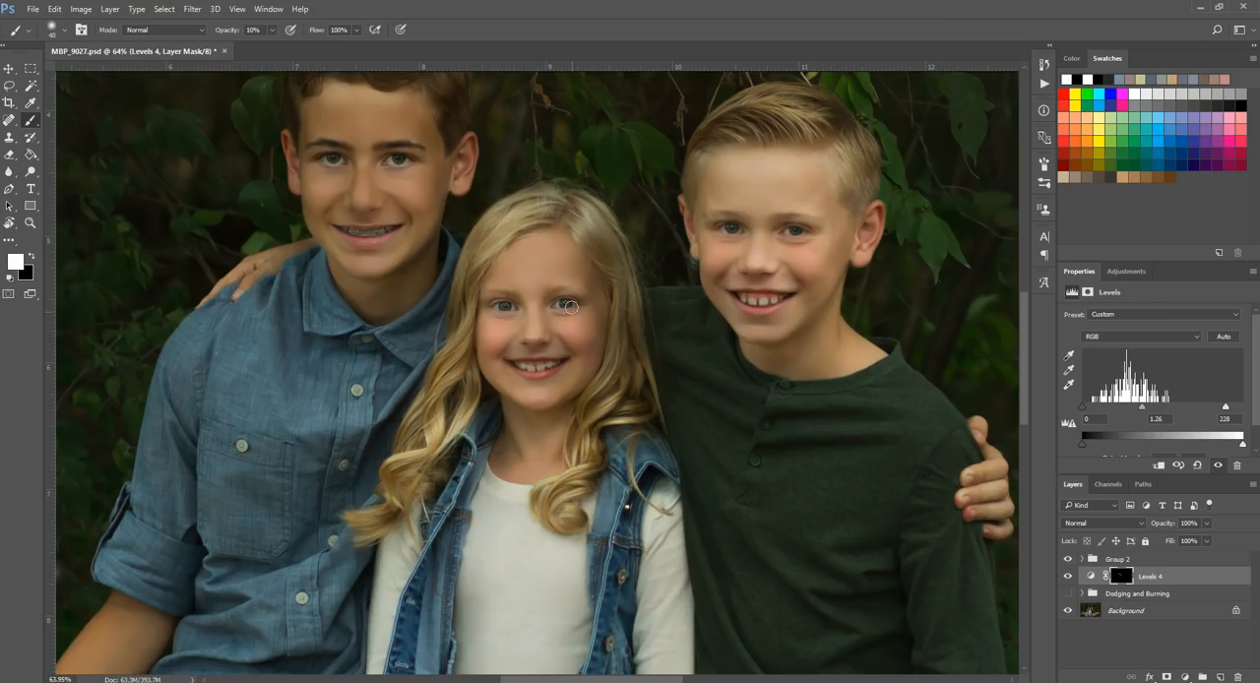
{"action": "key", "text": "bracketright"}
{"action": "key", "text": "bracketright"}
{"action": "key", "text": "bracketright"}
{"action": "key", "text": "bracketleft"}
{"action": "key", "text": "bracketleft"}
{"action": "key", "text": "bracketleft"}
{"action": "key", "text": "bracketleft"}
{"action": "key", "text": "bracketleft"}
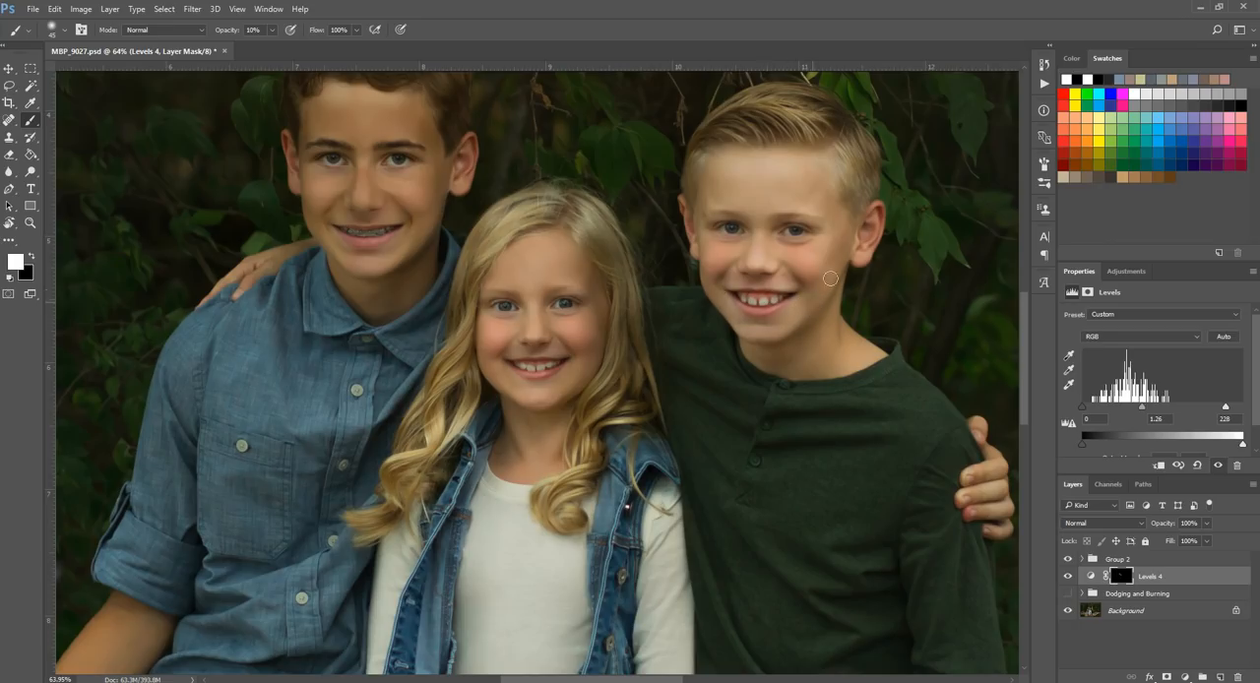
{"action": "key", "text": "bracketright"}
{"action": "key", "text": "bracketleft"}
{"action": "scroll", "coordinate": [740, 279], "scroll_direction": "down", "scroll_amount": 2}
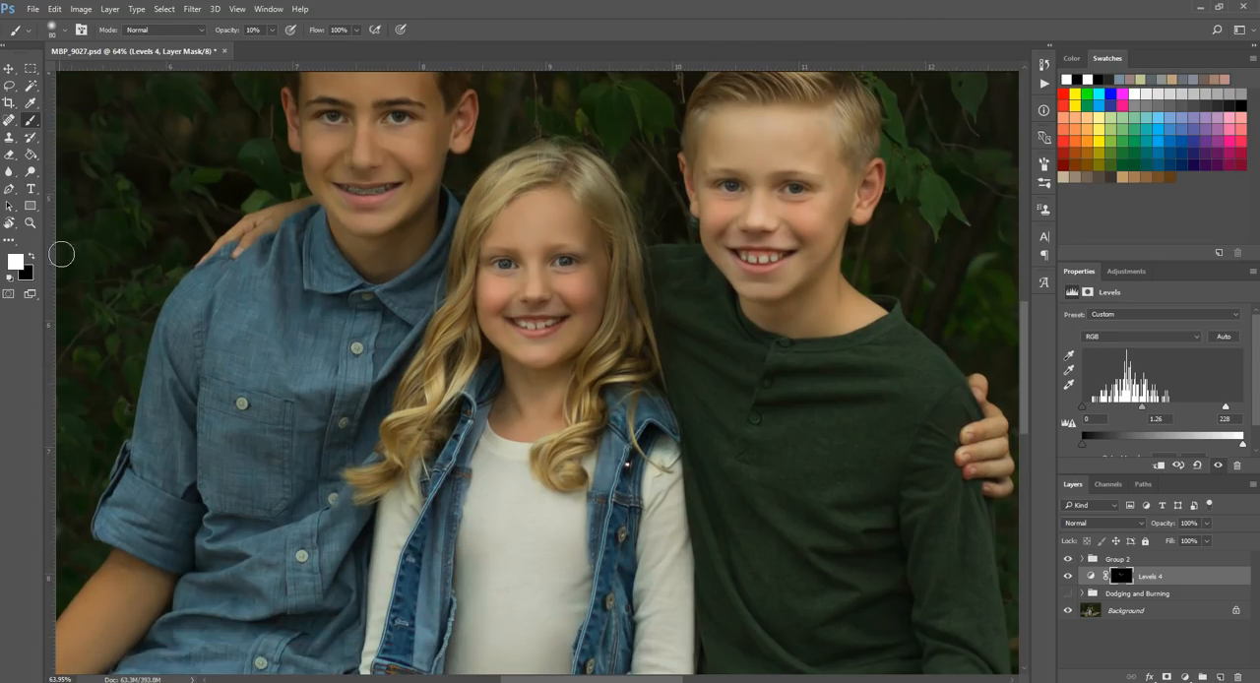
Step: Brush white at 10% opacity and size 90 on the Levels mask over the highlights of the blue shirt
{"action": "left_click", "coordinate": [31, 222]}
{"action": "left_click_drag", "start_coordinate": [717, 351], "coordinate": [95, 317]}
{"action": "left_click", "coordinate": [621, 355]}
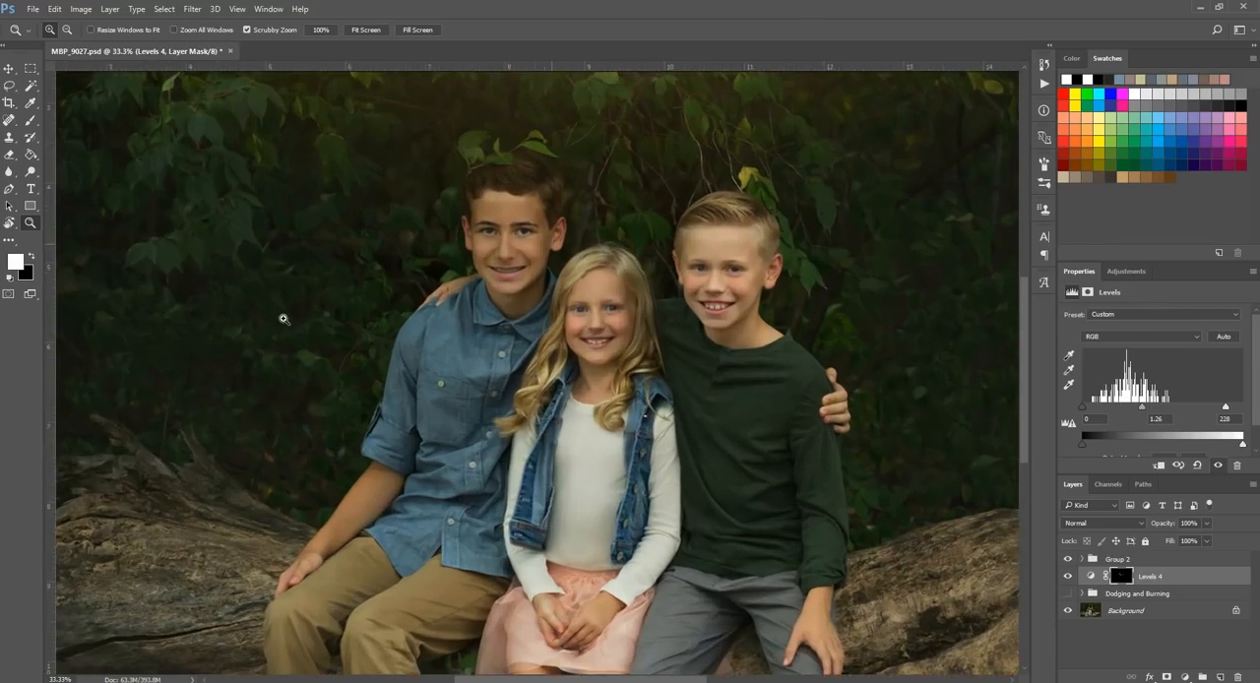
{"action": "left_click", "coordinate": [689, 318]}
{"action": "left_click", "coordinate": [30, 120]}
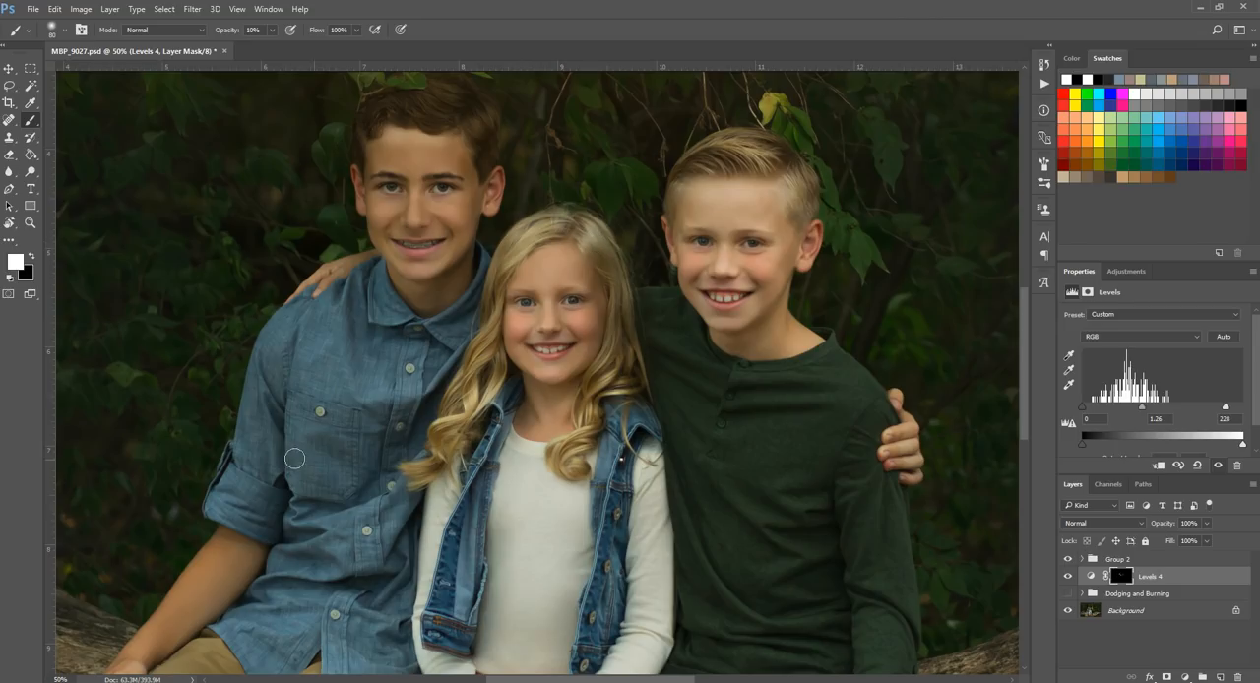
{"action": "scroll", "coordinate": [267, 433], "scroll_direction": "down", "scroll_amount": 3}
{"action": "left_click", "coordinate": [30, 223]}
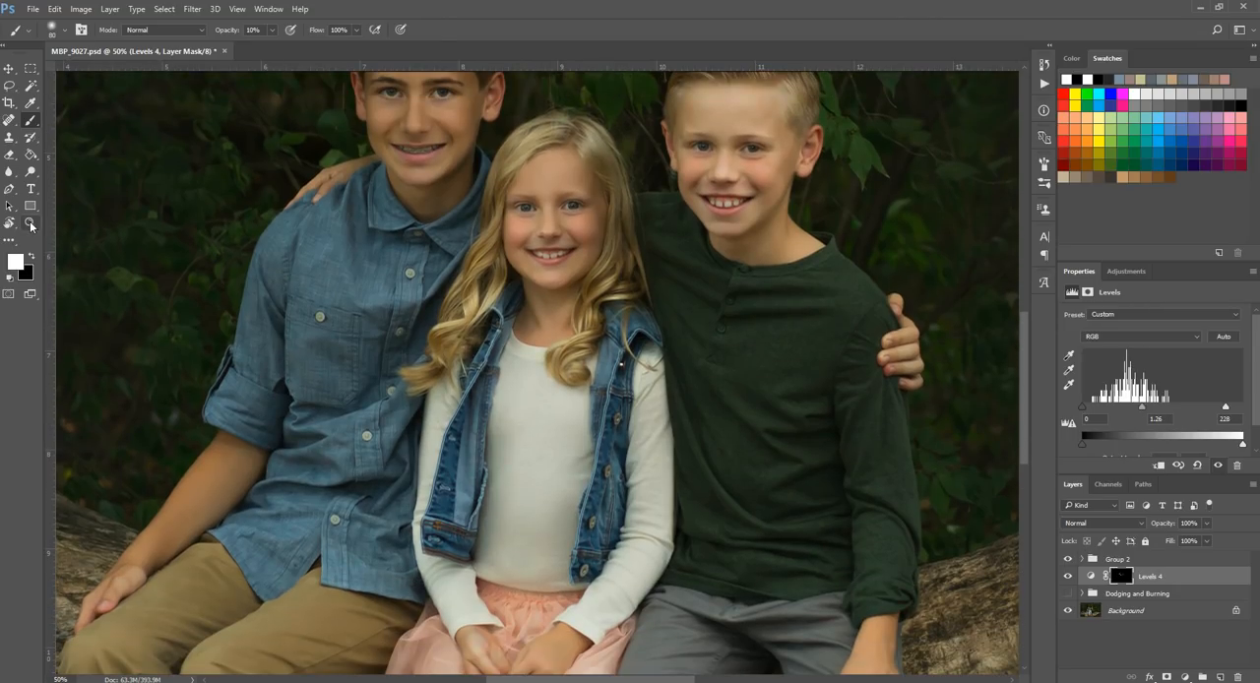
{"action": "left_click", "coordinate": [250, 278], "text": "alt"}
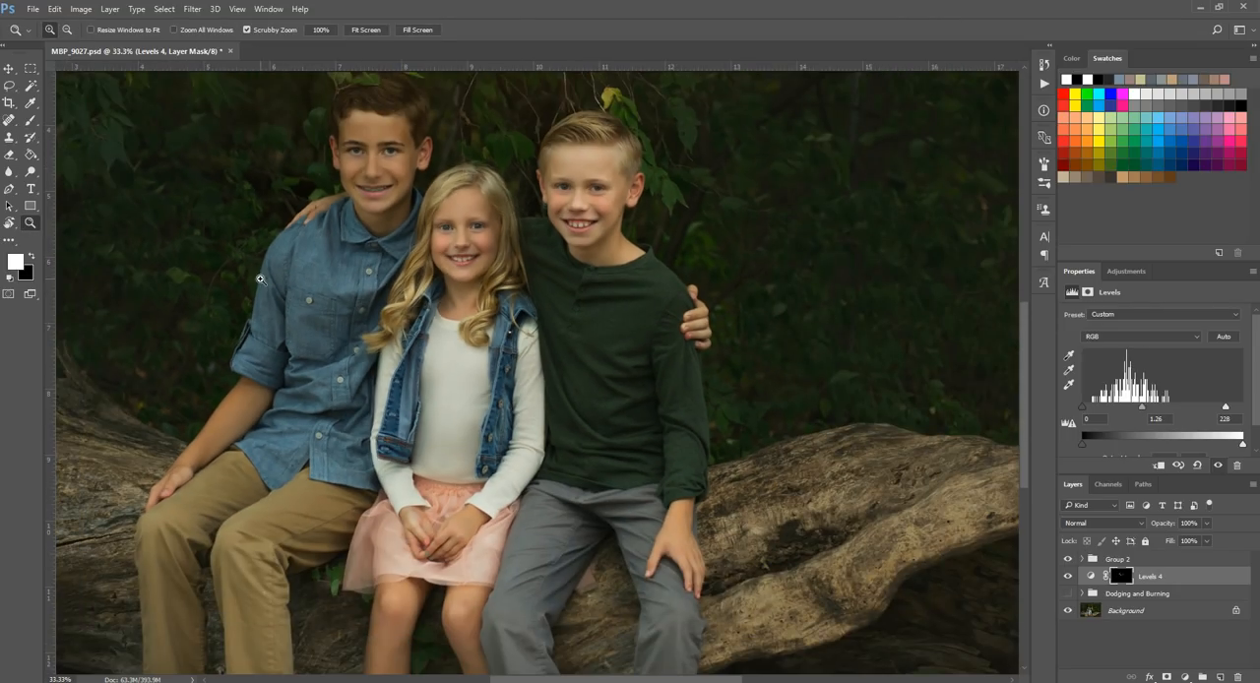
{"action": "left_click", "coordinate": [30, 119]}
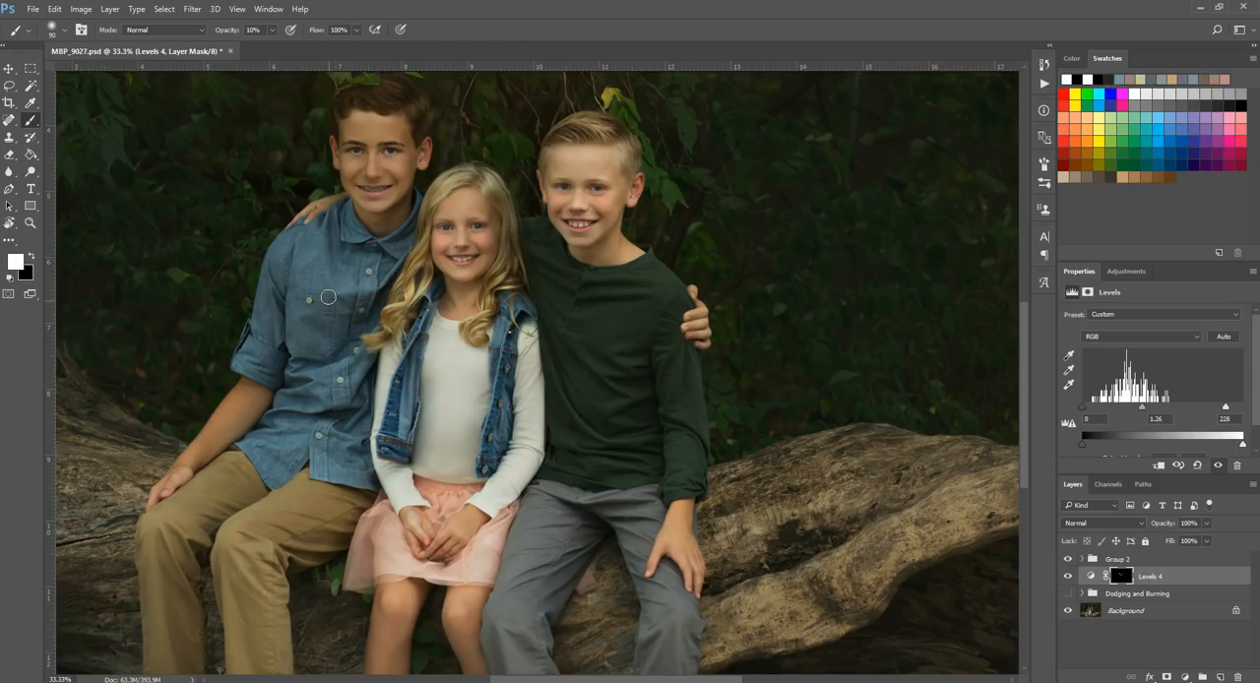
{"action": "left_click_drag", "start_coordinate": [329, 300], "coordinate": [331, 303]}
Step: Review the painted areas of the Levels mask with the red mask overlay and return to painting with white
{"action": "key", "text": "x"}
{"action": "key", "text": "backslash"}
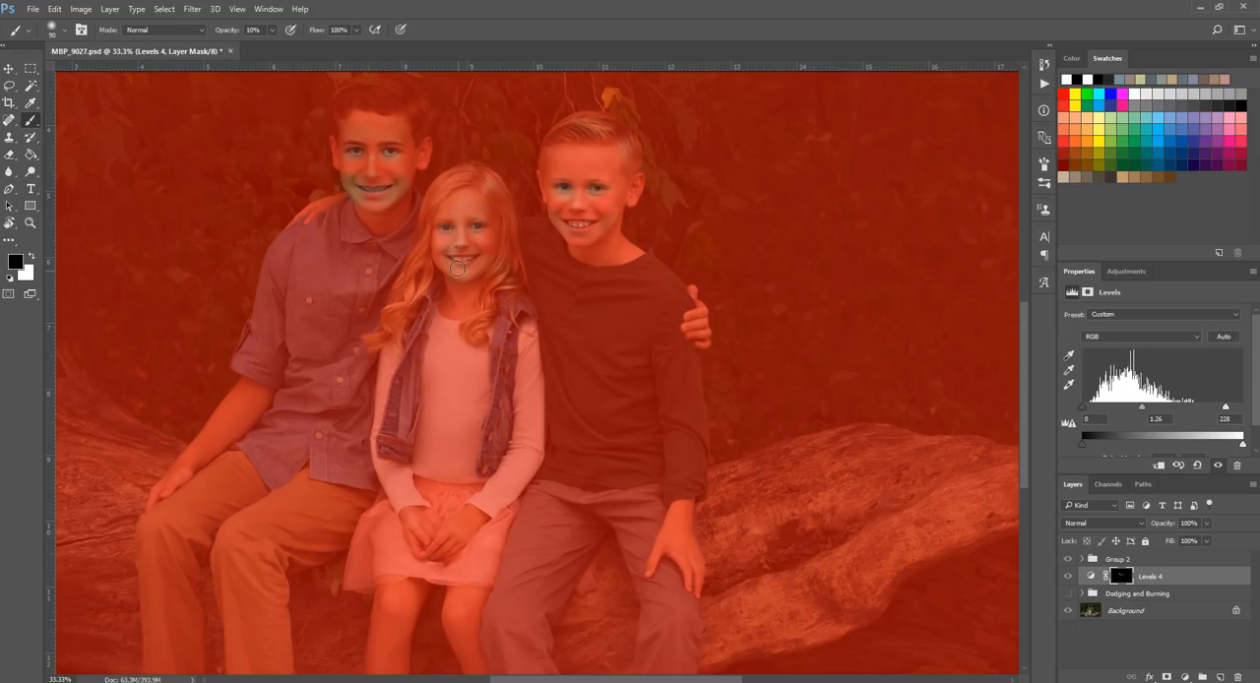
{"action": "key", "text": "backslash"}
{"action": "key", "text": "x"}
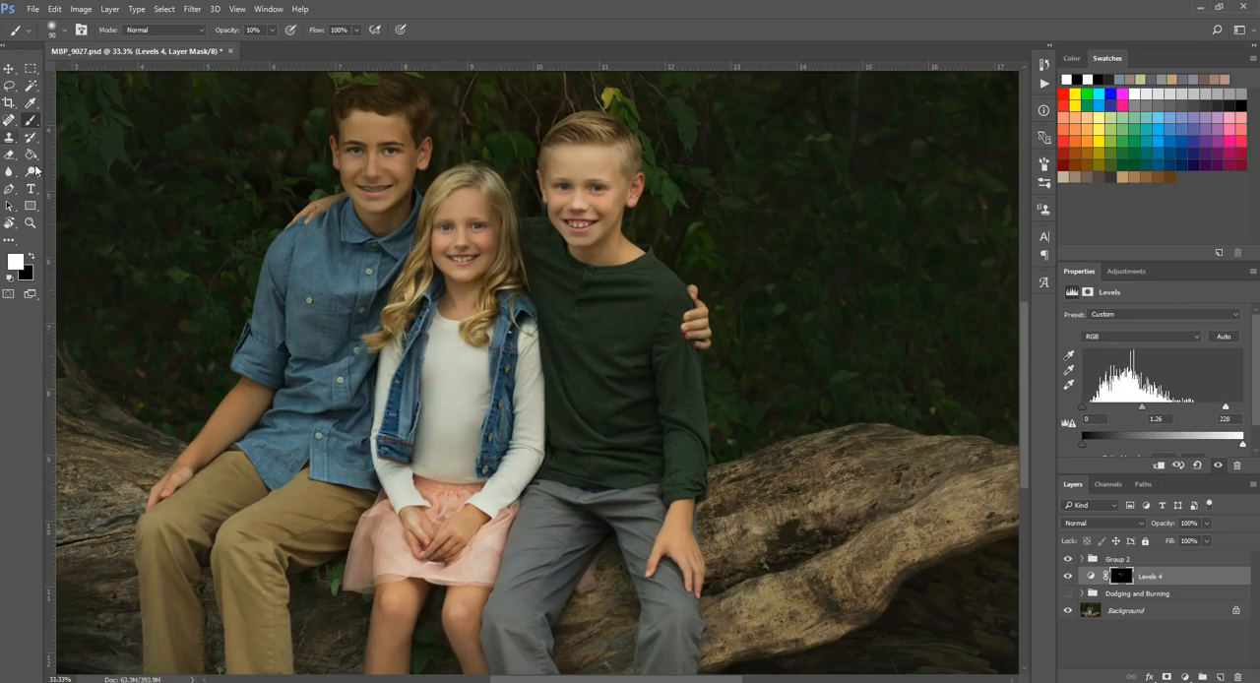
Step: Dodge the children's clothing highlights on the Levels mask with the white brush at size 90, checking coverage with the mask overlay
{"action": "key", "text": "bracketright"}
{"action": "key", "text": "bracketright"}
{"action": "key", "text": "bracketleft"}
{"action": "key", "text": "bracketleft"}
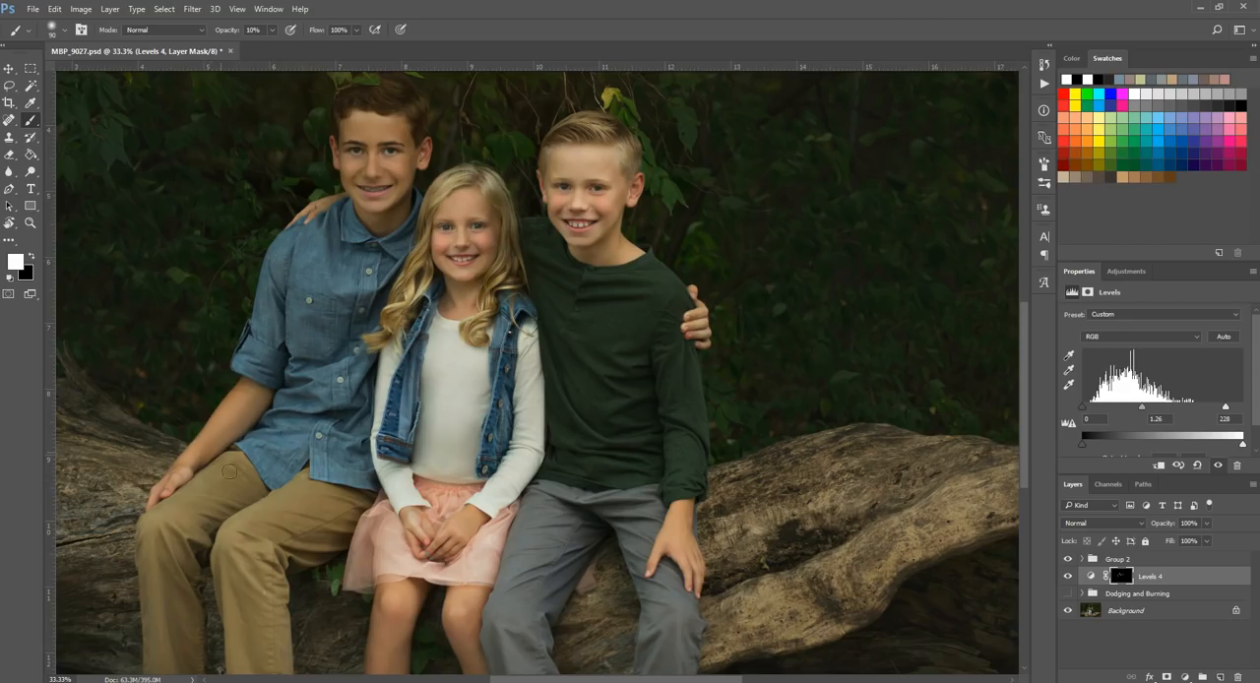
{"action": "scroll", "coordinate": [402, 605], "scroll_direction": "down", "scroll_amount": 1}
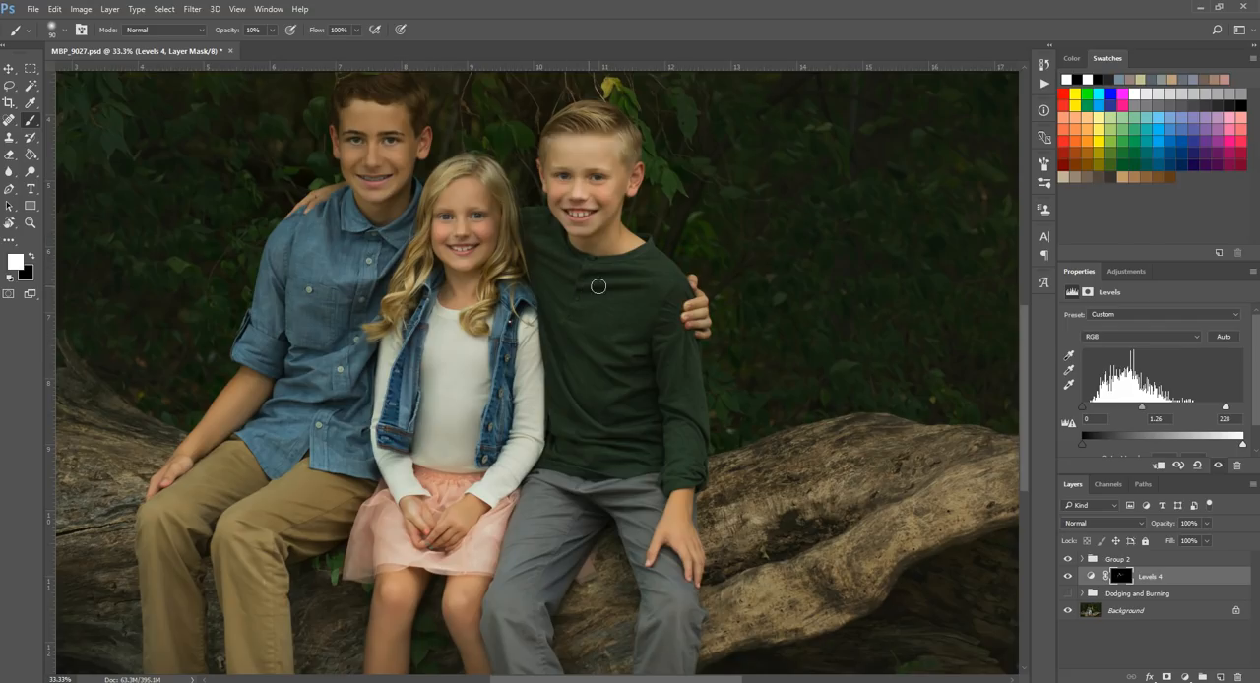
{"action": "key", "text": "backslash"}
{"action": "key", "text": "backslash"}
Step: Brush white at size 150 on the Levels mask over the highlights of the gray trousers
{"action": "key", "text": "bracketright"}
{"action": "key", "text": "bracketright"}
{"action": "key", "text": "bracketright"}
{"action": "key", "text": "bracketright"}
{"action": "key", "text": "bracketleft"}
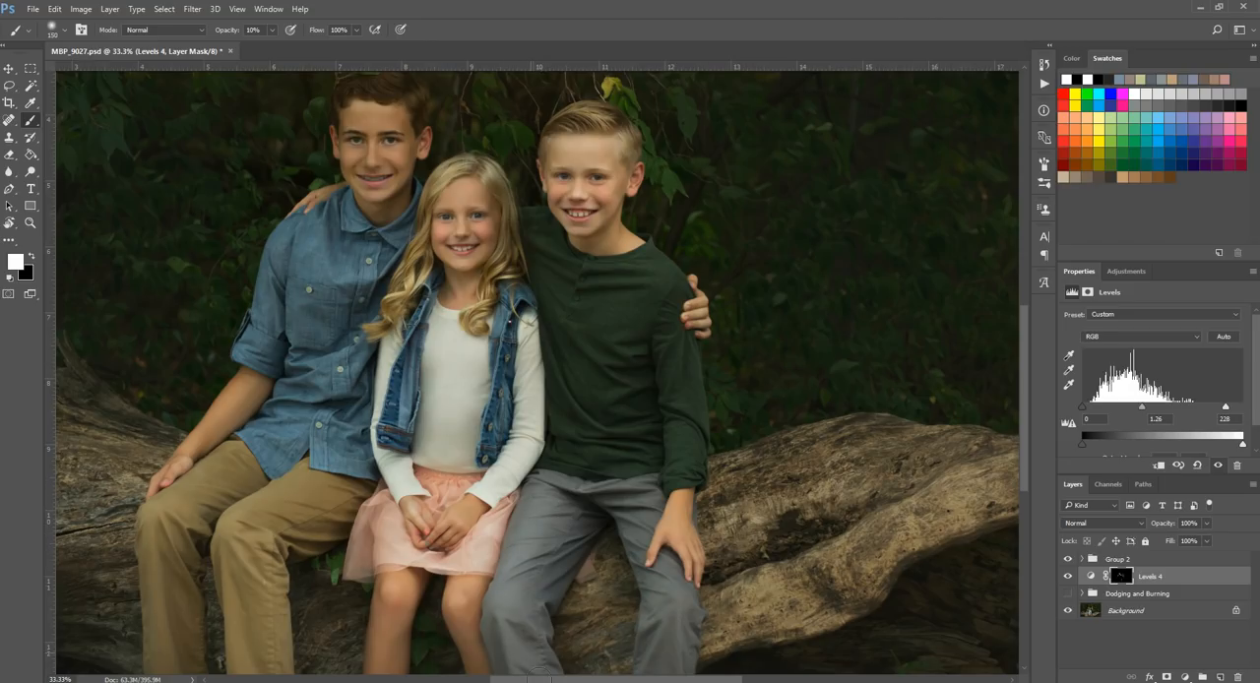
{"action": "left_click_drag", "start_coordinate": [512, 632], "coordinate": [504, 452]}
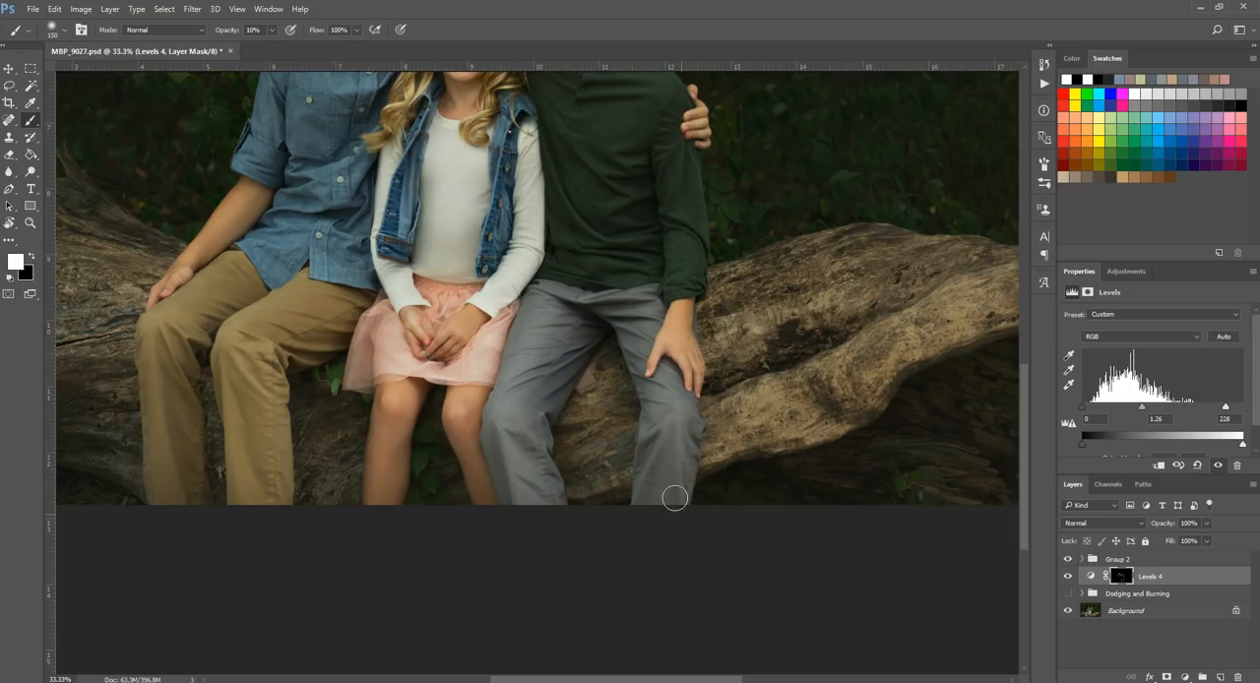
Step: Brush white on the Levels mask over the highlights of the girl's legs and denim vest, using brush sizes around 90
{"action": "key", "text": "bracketleft"}
{"action": "key", "text": "bracketleft"}
{"action": "key", "text": "bracketleft"}
{"action": "scroll", "coordinate": [513, 489], "scroll_direction": "up", "scroll_amount": 3}
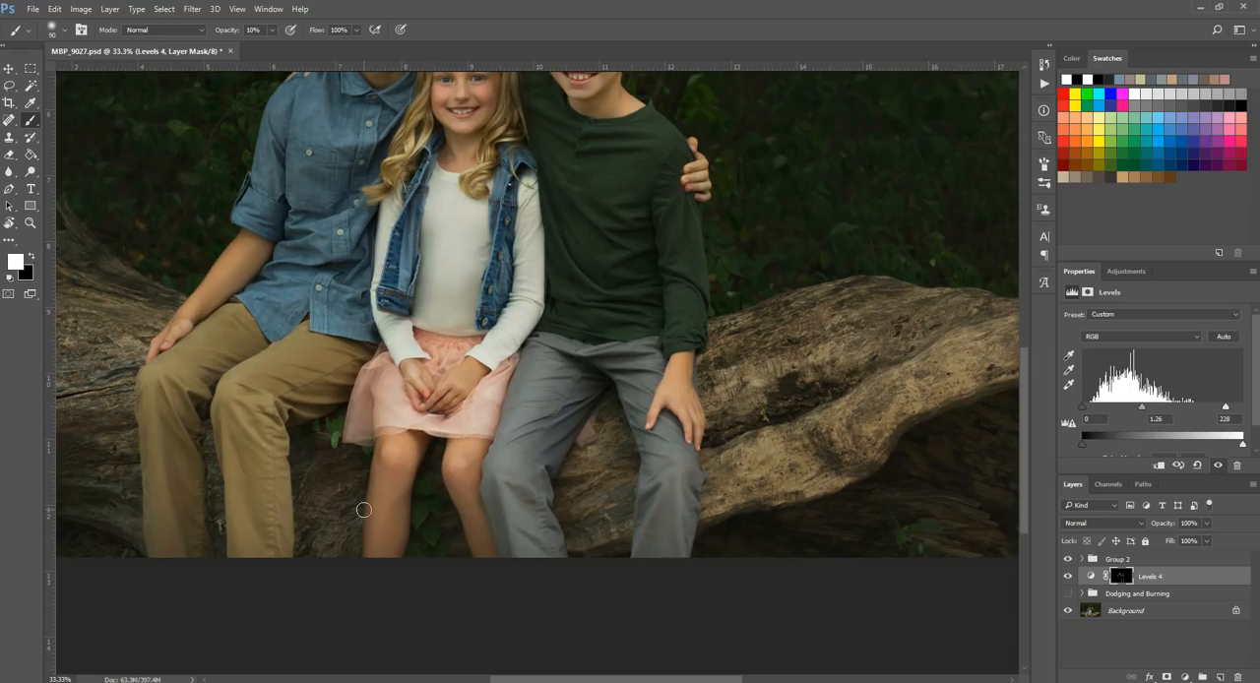
{"action": "key", "text": "bracketright"}
{"action": "key", "text": "bracketright"}
{"action": "key", "text": "bracketright"}
{"action": "key", "text": "bracketleft"}
{"action": "key", "text": "bracketleft"}
{"action": "key", "text": "bracketleft"}
{"action": "key", "text": "bracketleft"}
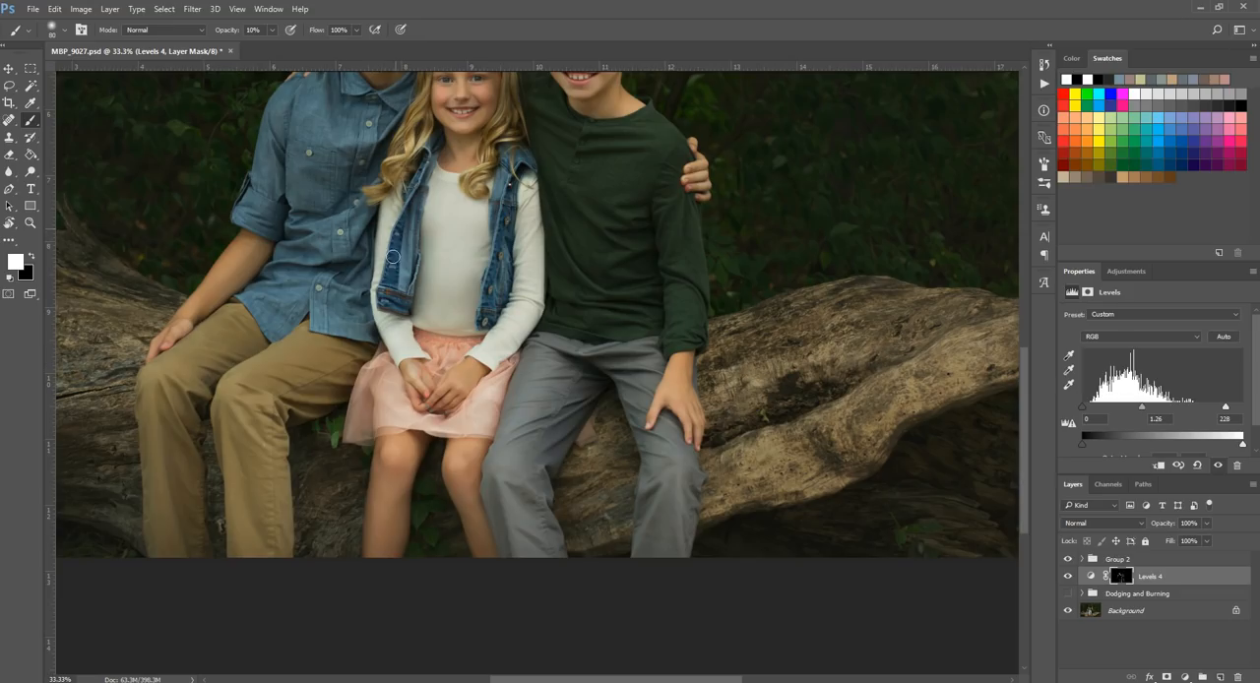
Step: Brush white at size 100 on the Levels mask over the highlights of the khaki trousers
{"action": "key", "text": "]"}
{"action": "key", "text": "]"}
{"action": "key", "text": "bracketright"}
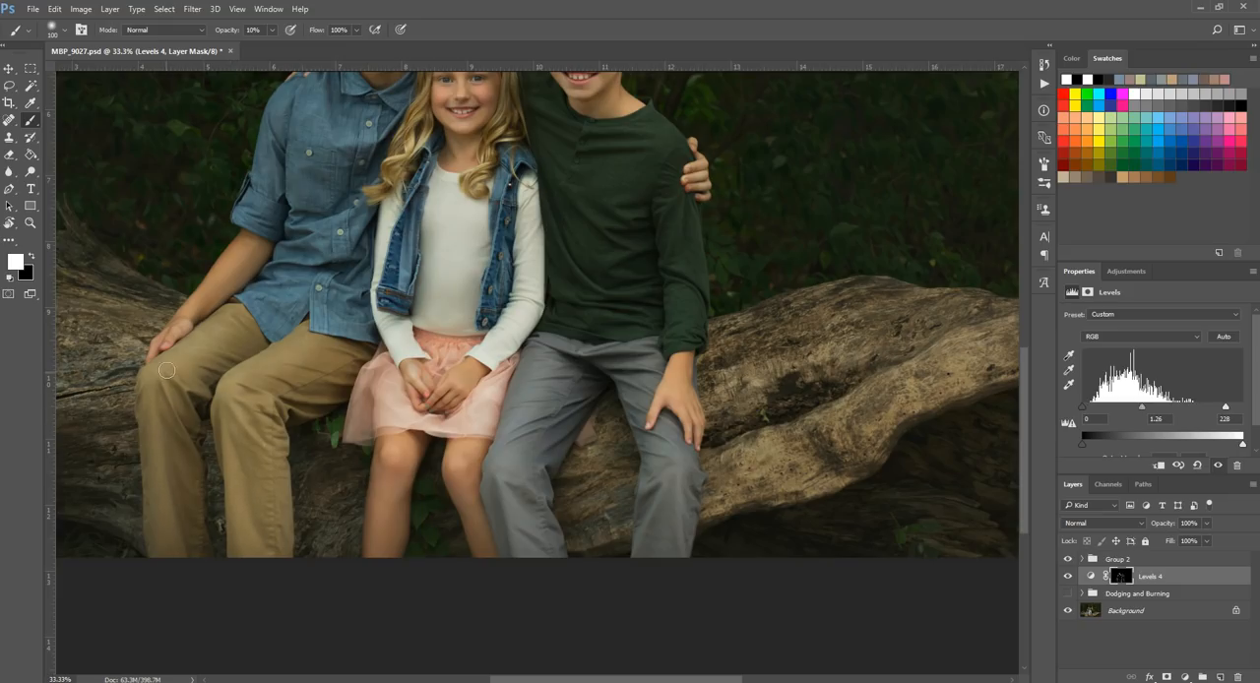
Step: Brush white on the Levels mask over the fallen log and the background foliage, enlarging the brush up to size 600
{"action": "left_click", "coordinate": [29, 223]}
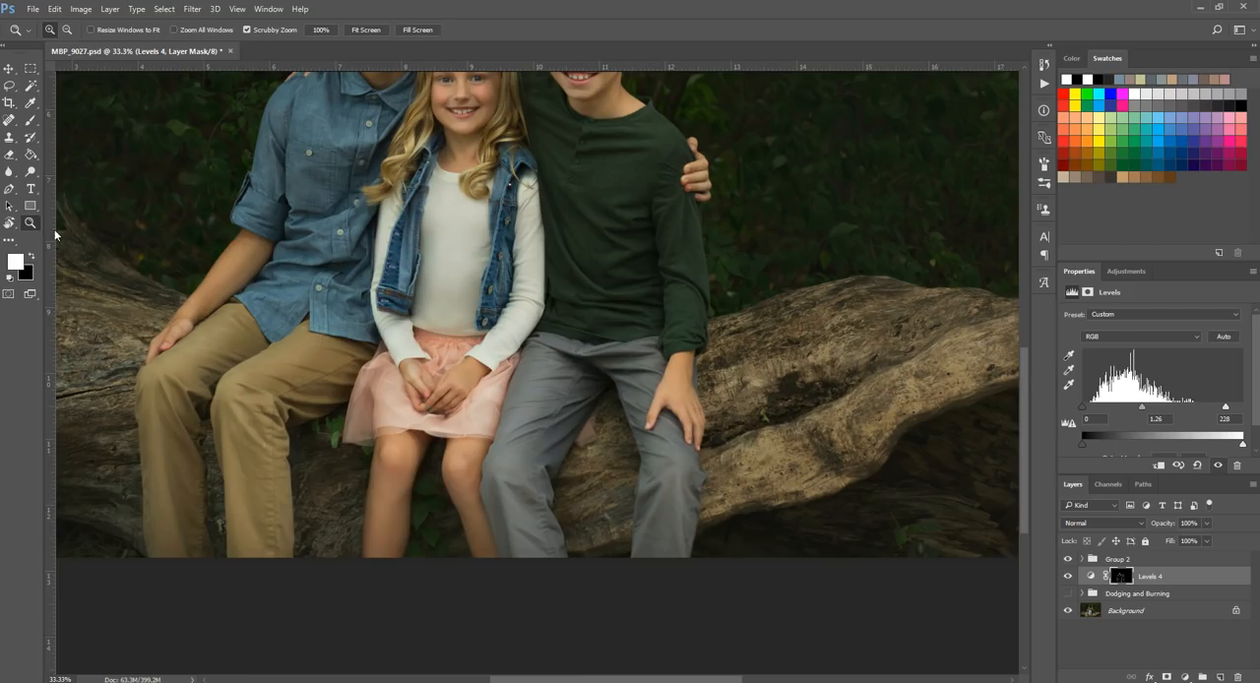
{"action": "left_click", "coordinate": [523, 336], "text": "alt"}
{"action": "left_click", "coordinate": [330, 214], "text": "alt"}
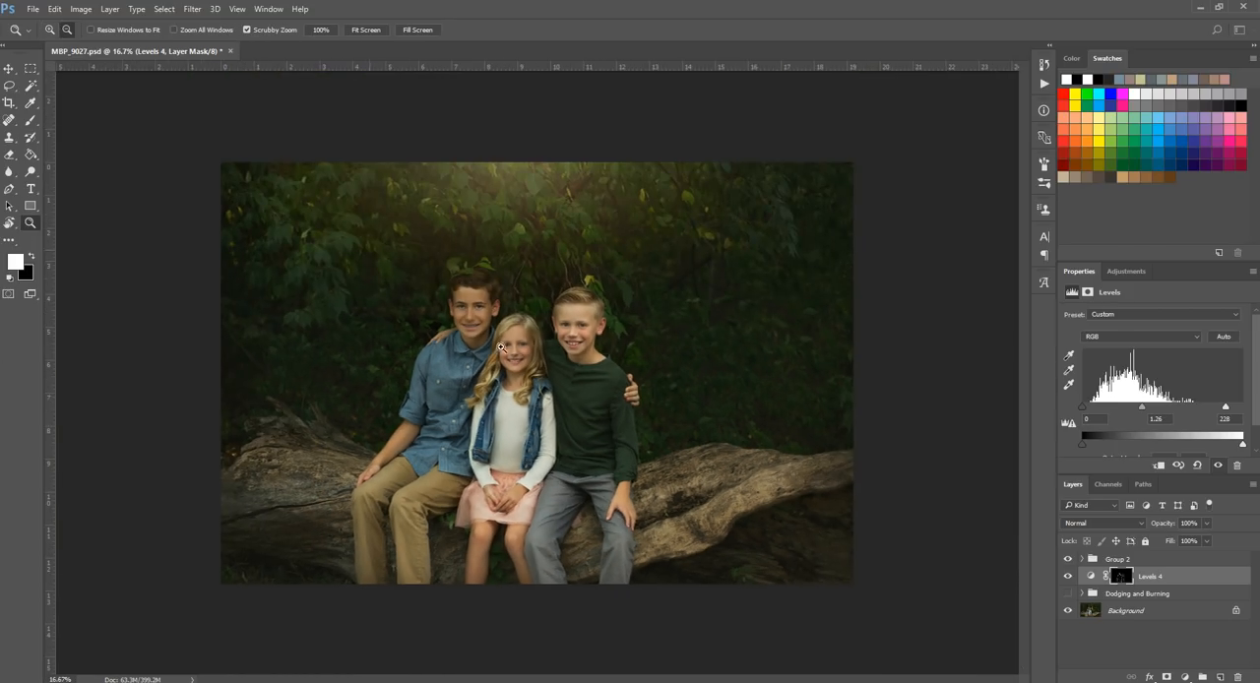
{"action": "left_click", "coordinate": [31, 120]}
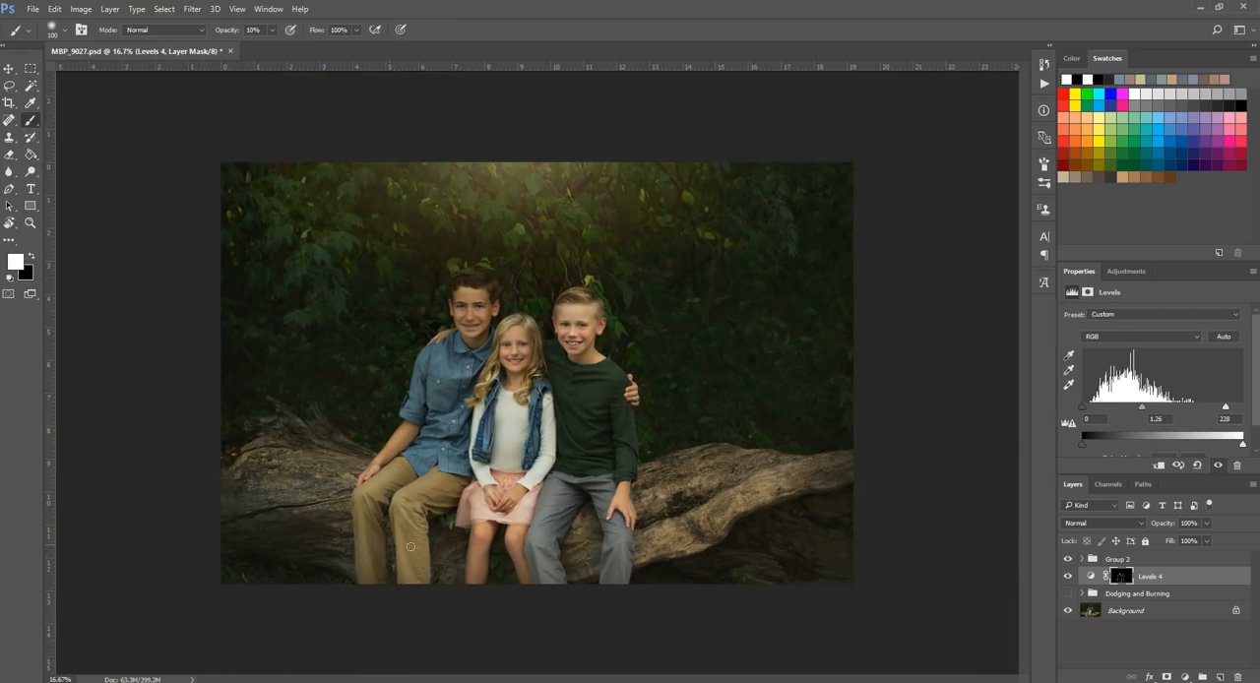
{"action": "key", "text": "bracketright"}
{"action": "key", "text": "bracketright"}
{"action": "mouse_move", "coordinate": [318, 476]}
{"action": "left_mouse_down"}
{"action": "mouse_move", "coordinate": [234, 467]}
{"action": "mouse_move", "coordinate": [353, 468]}
{"action": "mouse_move", "coordinate": [247, 454]}
{"action": "left_mouse_up"}
{"action": "mouse_move", "coordinate": [661, 490]}
{"action": "left_mouse_down"}
{"action": "mouse_move", "coordinate": [732, 466]}
{"action": "mouse_move", "coordinate": [655, 492]}
{"action": "mouse_move", "coordinate": [746, 477]}
{"action": "mouse_move", "coordinate": [659, 531]}
{"action": "mouse_move", "coordinate": [816, 477]}
{"action": "mouse_move", "coordinate": [671, 539]}
{"action": "mouse_move", "coordinate": [573, 548]}
{"action": "mouse_move", "coordinate": [602, 541]}
{"action": "mouse_move", "coordinate": [506, 597]}
{"action": "mouse_move", "coordinate": [456, 554]}
{"action": "mouse_move", "coordinate": [492, 577]}
{"action": "mouse_move", "coordinate": [202, 503]}
{"action": "left_mouse_up"}
{"action": "key", "text": "bracketright"}
{"action": "key", "text": "bracketright"}
{"action": "key", "text": "bracketright"}
{"action": "key", "text": "bracketright"}
{"action": "key", "text": "bracketright"}
Step: Compare the photo with and without the Levels 4 dodging
{"action": "left_click", "coordinate": [1068, 575]}
{"action": "left_click", "coordinate": [1069, 576]}
{"action": "left_click", "coordinate": [1069, 575]}
{"action": "left_click", "coordinate": [1069, 576]}
{"action": "left_click", "coordinate": [1069, 575]}
{"action": "left_click", "coordinate": [1069, 575]}
{"action": "left_click", "coordinate": [1068, 575]}
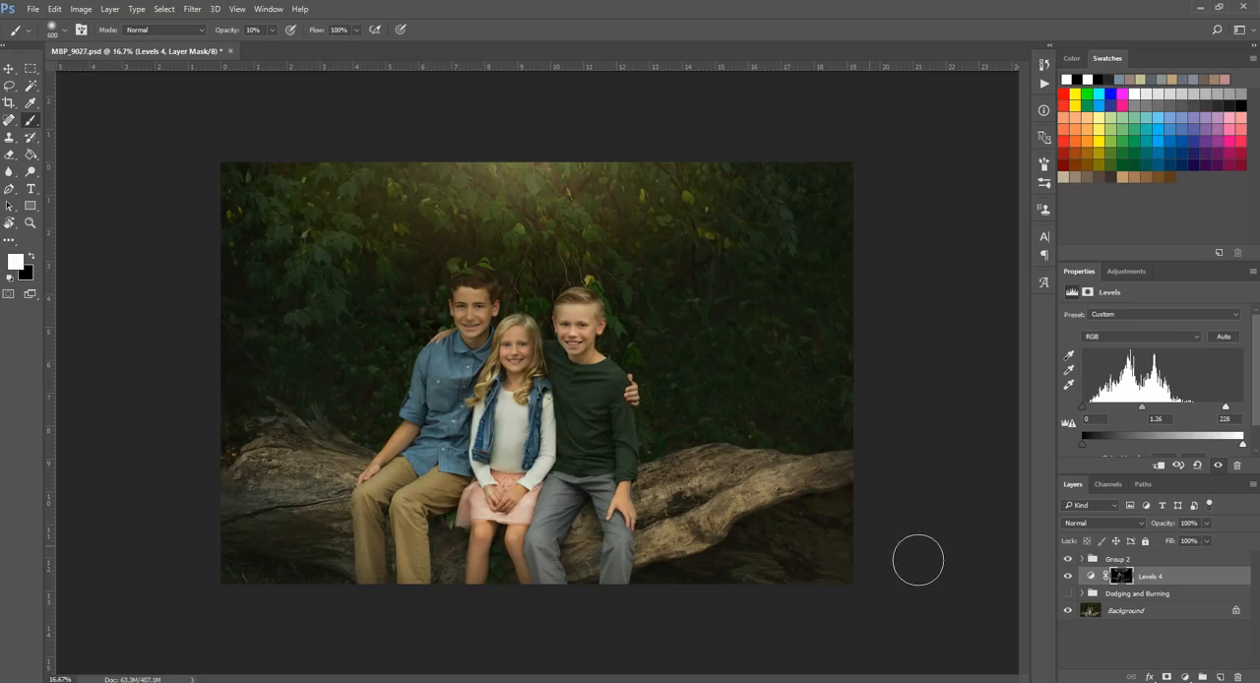
{"action": "left_click", "coordinate": [1071, 580]}
Step: Touch up the remaining highlights on the Levels mask with smaller white brushes down to size 80, checking them against the undodged photo
{"action": "key", "text": "bracketleft"}
{"action": "key", "text": "bracketleft"}
{"action": "key", "text": "bracketleft"}
{"action": "key", "text": "bracketleft"}
{"action": "left_click", "coordinate": [1069, 577]}
{"action": "left_click", "coordinate": [1068, 577]}
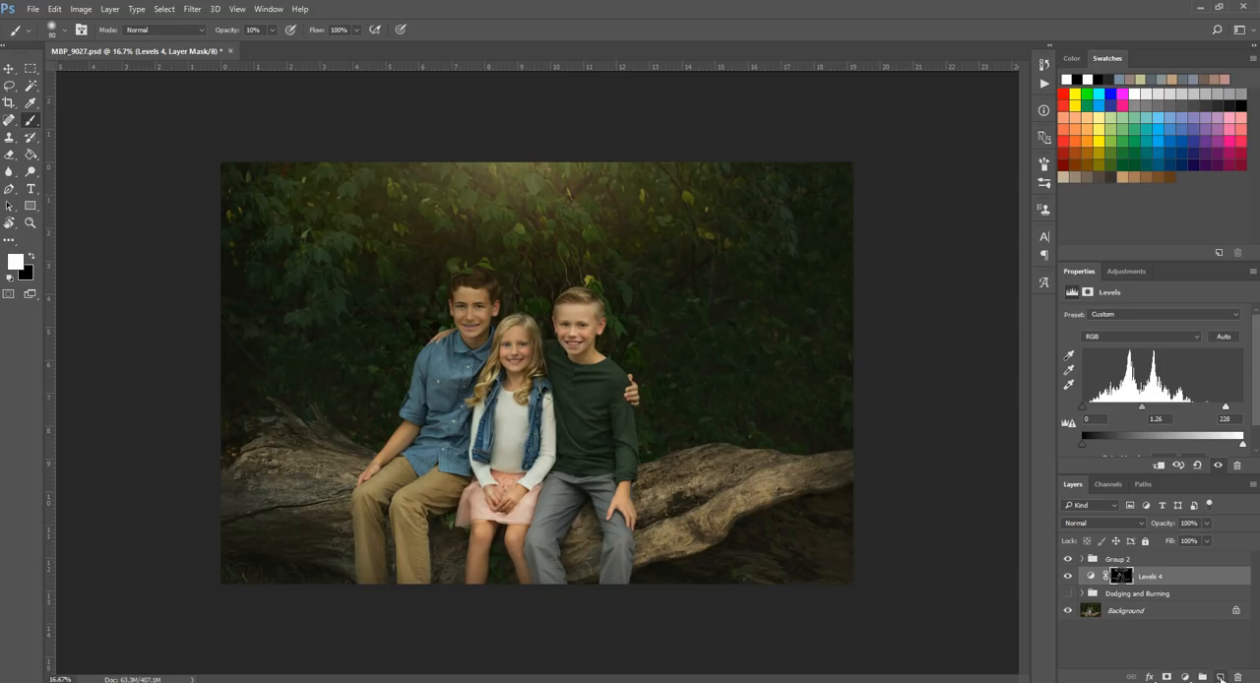
Step: Add a new empty layer above Levels 4 and set its blend mode to Soft Light
{"action": "left_click", "coordinate": [1219, 677]}
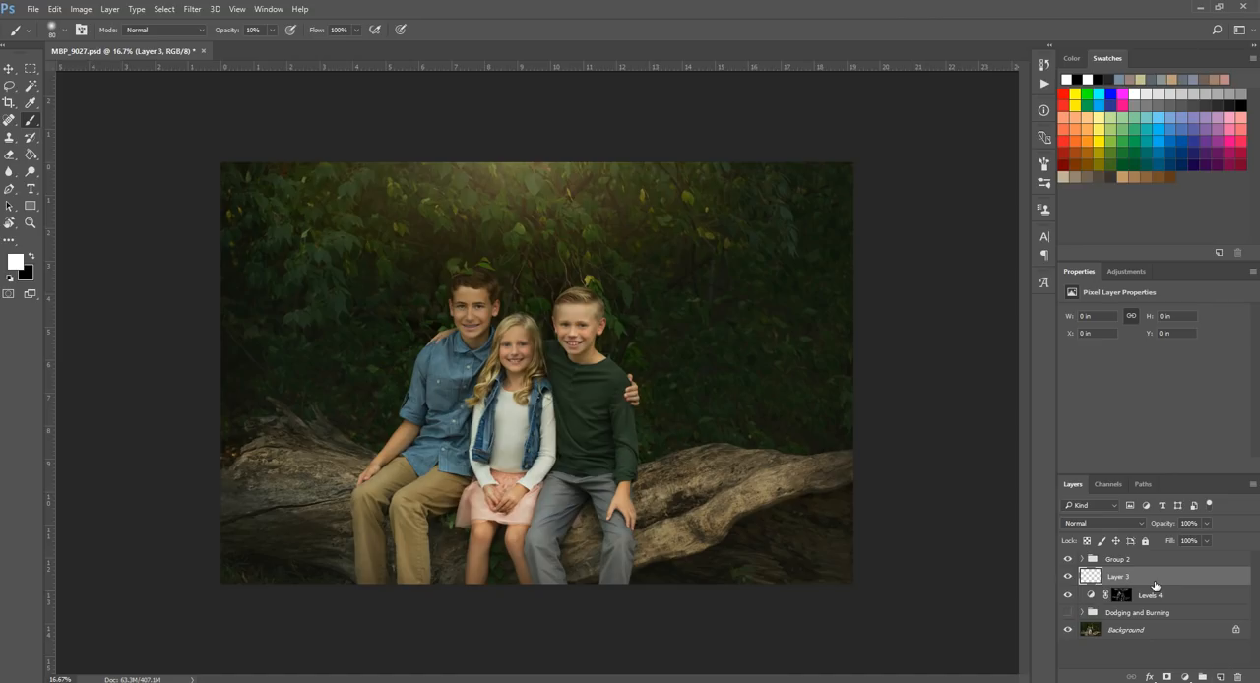
{"action": "left_click", "coordinate": [1091, 523]}
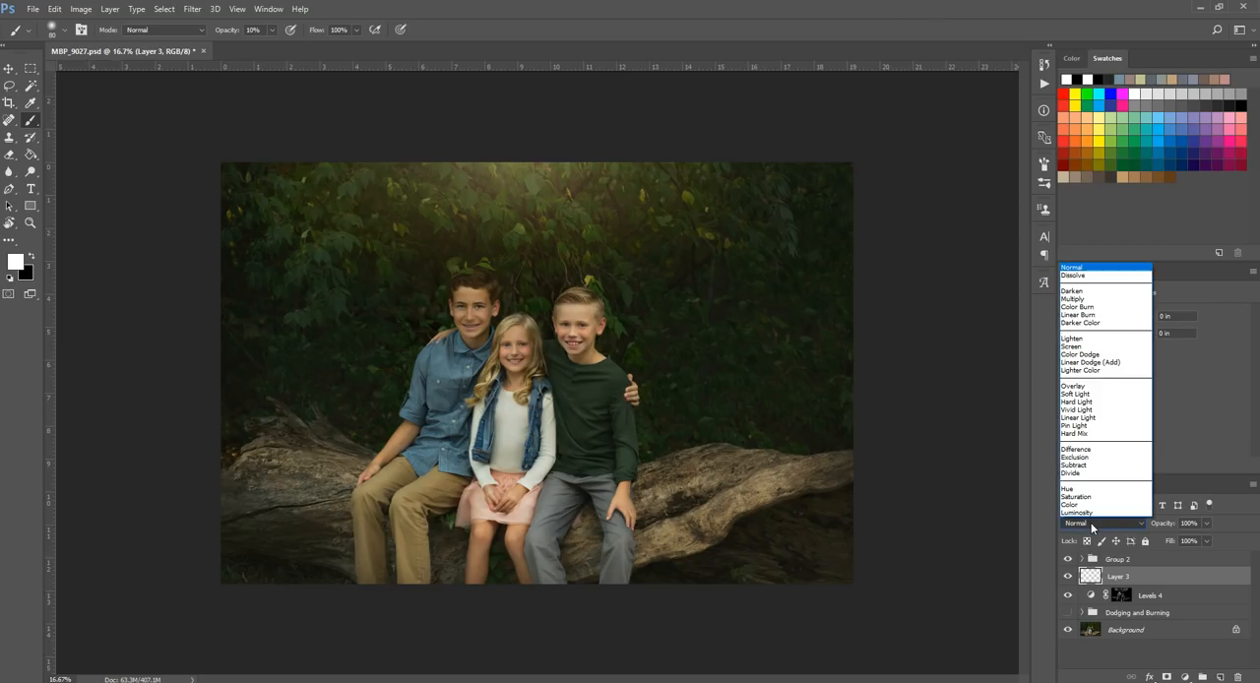
{"action": "left_click", "coordinate": [1087, 395]}
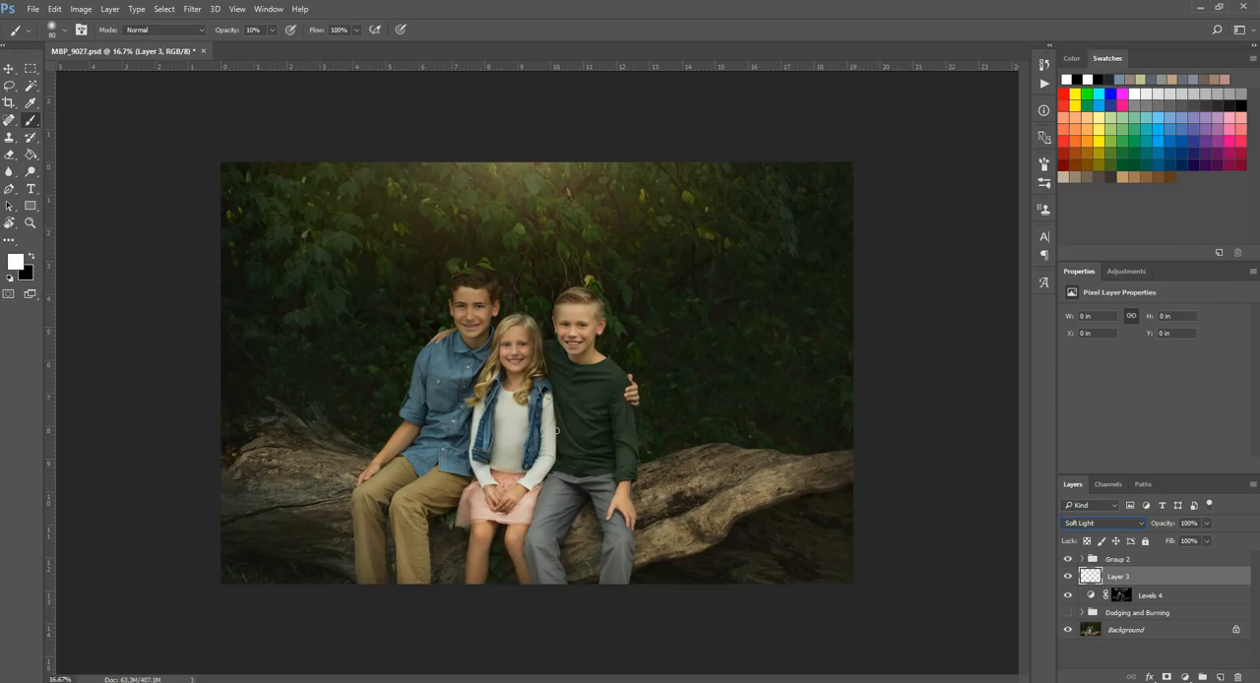
Step: Begin dodging the older boy's face on the Soft Light layer with a white brush at 10% opacity
{"action": "left_click", "coordinate": [31, 223]}
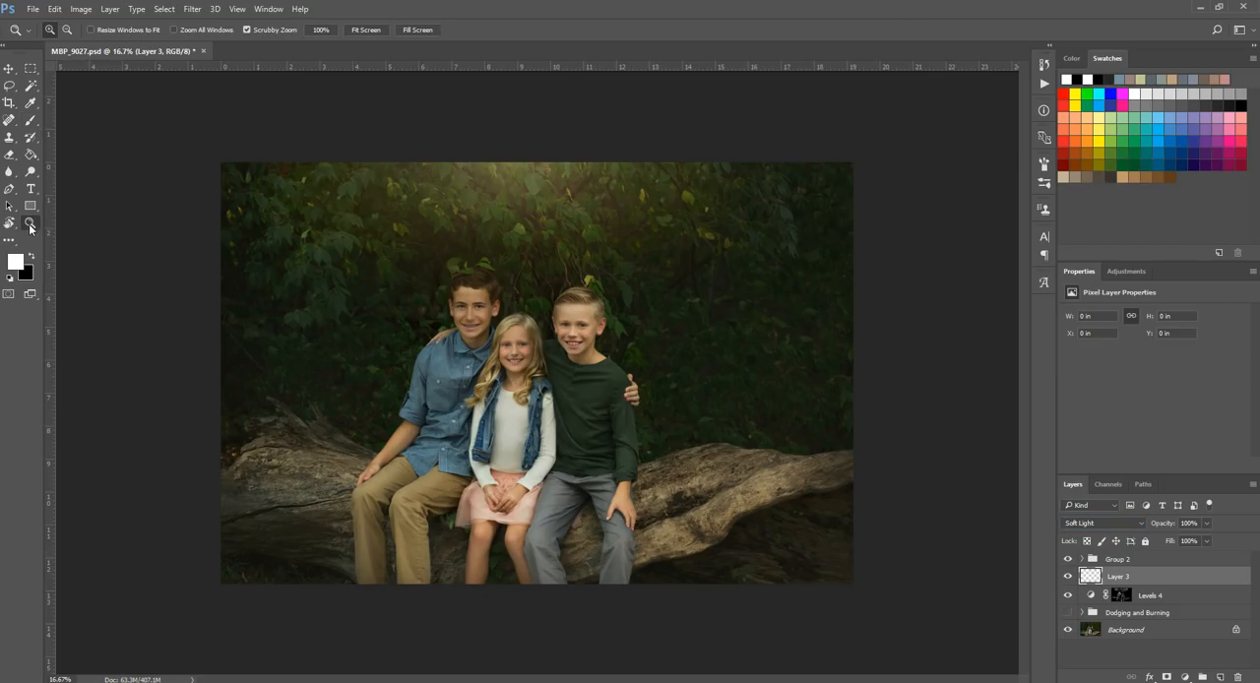
{"action": "left_click", "coordinate": [527, 387]}
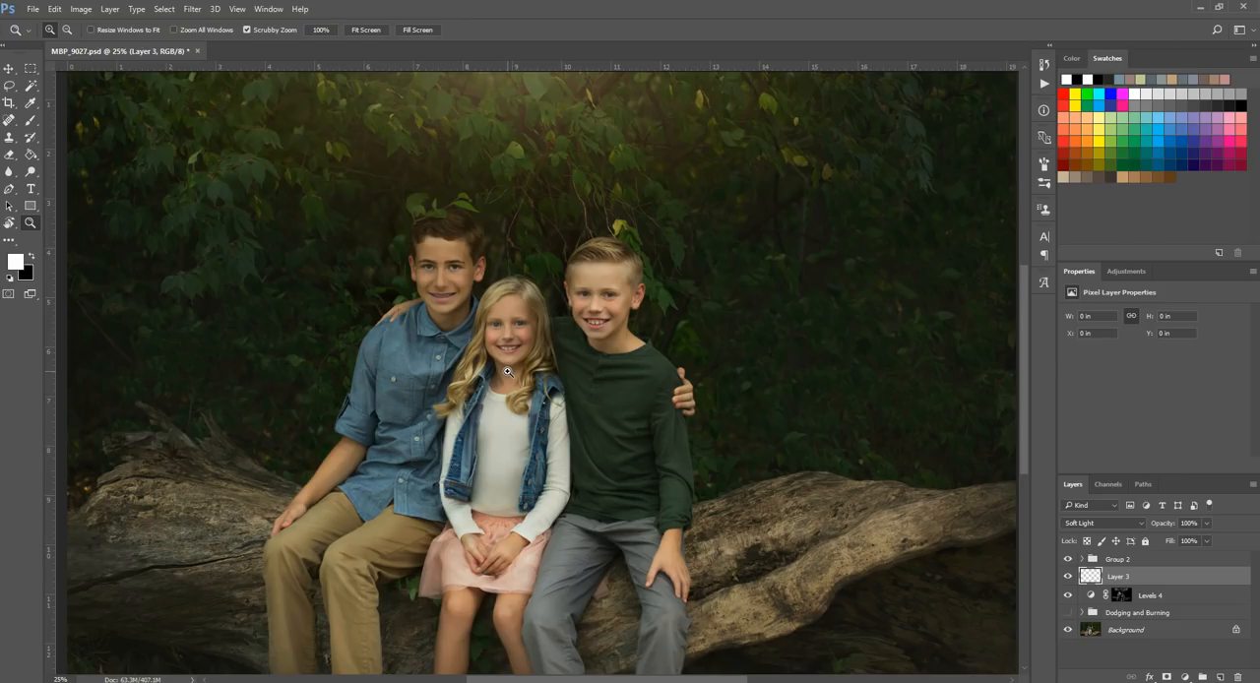
{"action": "left_click", "coordinate": [1081, 525]}
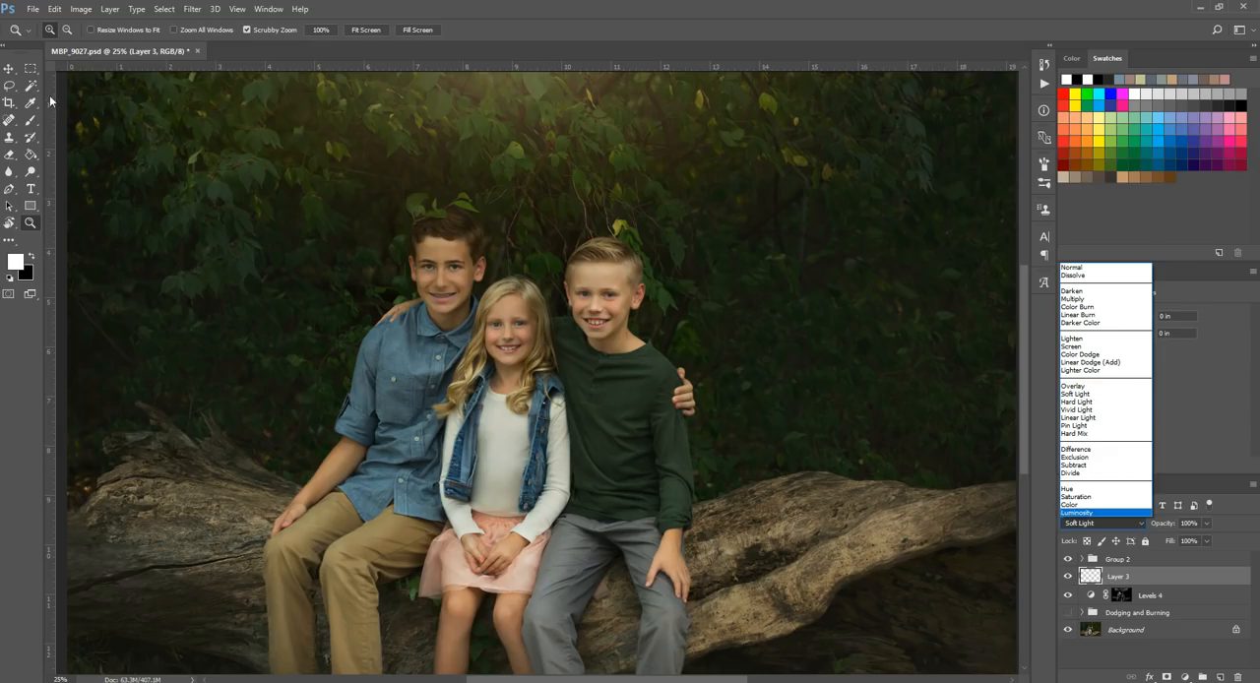
{"action": "left_click", "coordinate": [1167, 578]}
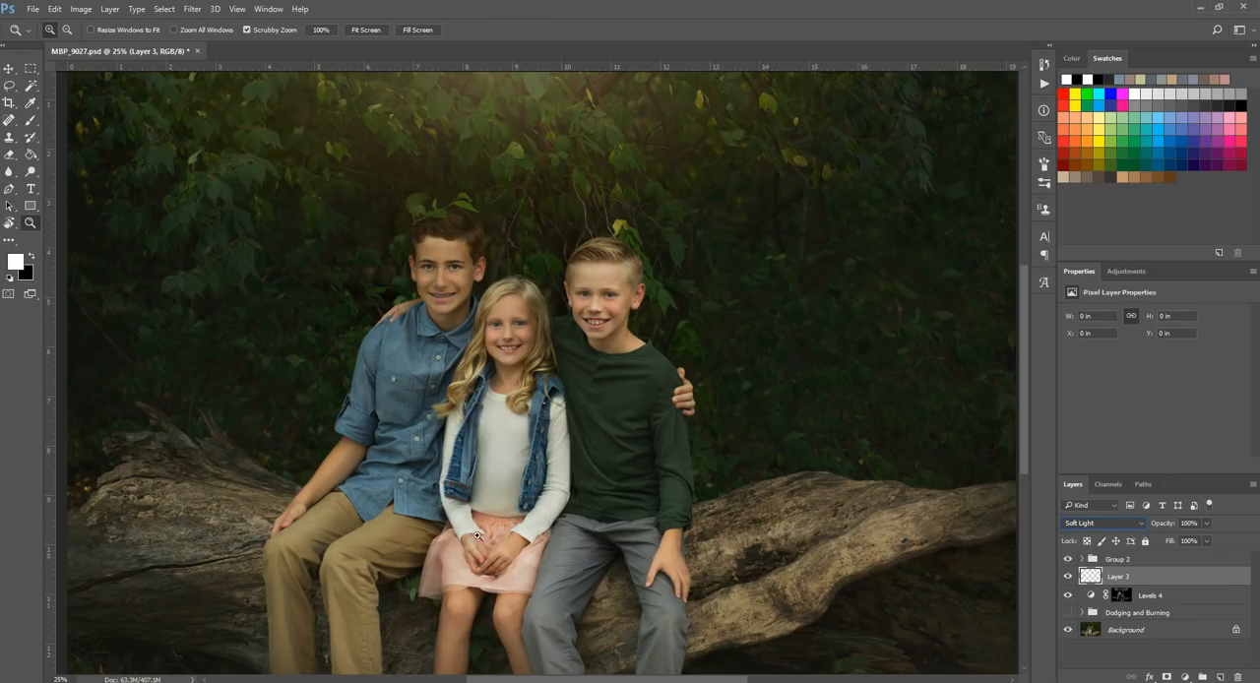
{"action": "left_click", "coordinate": [577, 321]}
{"action": "left_click", "coordinate": [498, 299]}
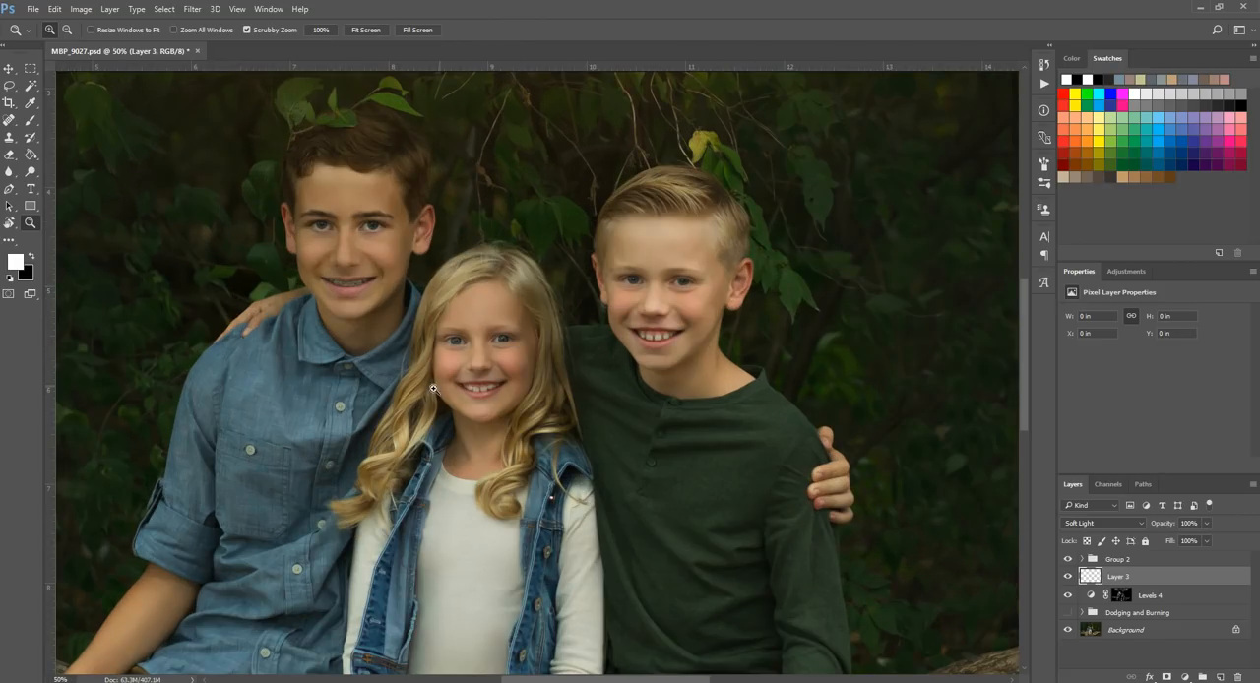
{"action": "left_click", "coordinate": [31, 120]}
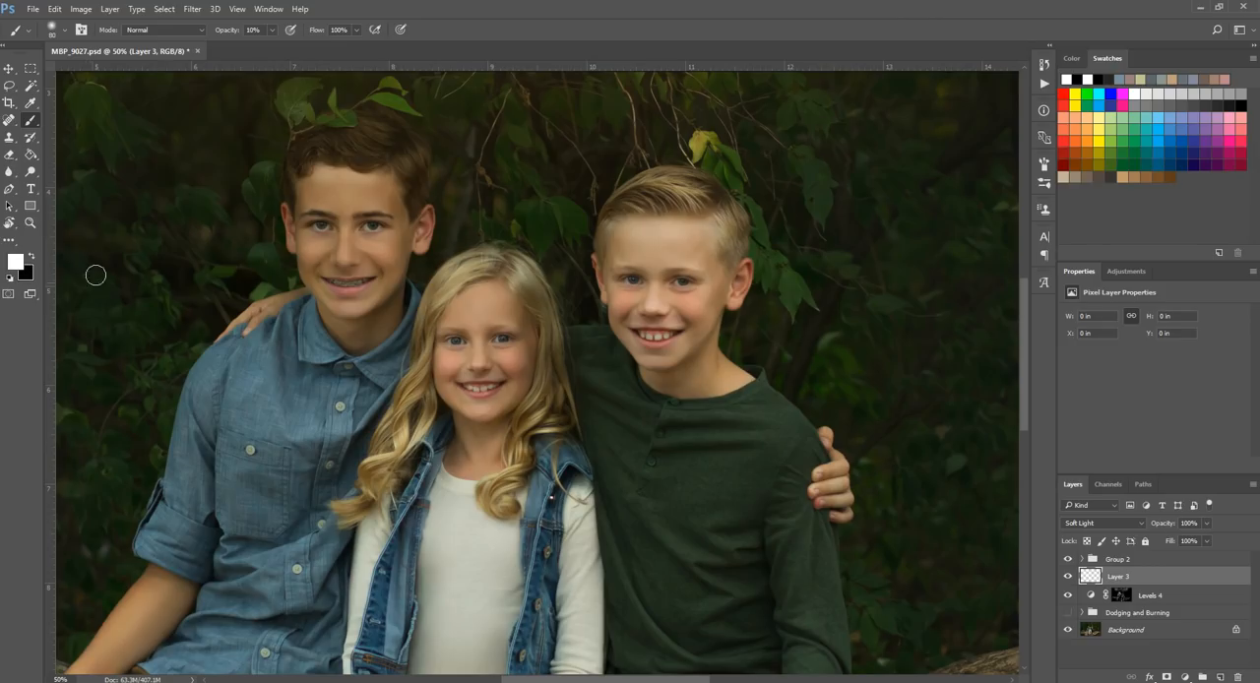
{"action": "key", "text": "bracketleft"}
{"action": "left_click_drag", "start_coordinate": [371, 228], "coordinate": [370, 241]}
Step: Brush white on the Soft Light layer over the older boy's eyes and cheeks, adjusting the brush size up to 60
{"action": "left_click", "coordinate": [29, 224]}
{"action": "left_click", "coordinate": [358, 218]}
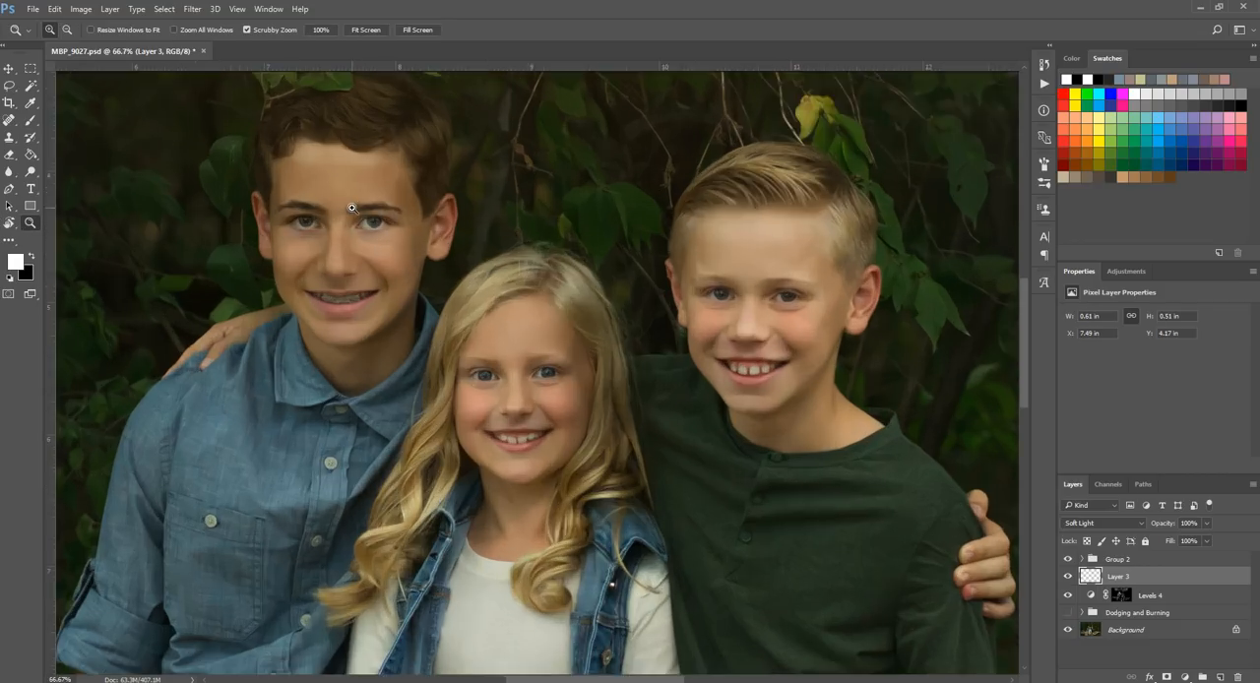
{"action": "left_click", "coordinate": [244, 217]}
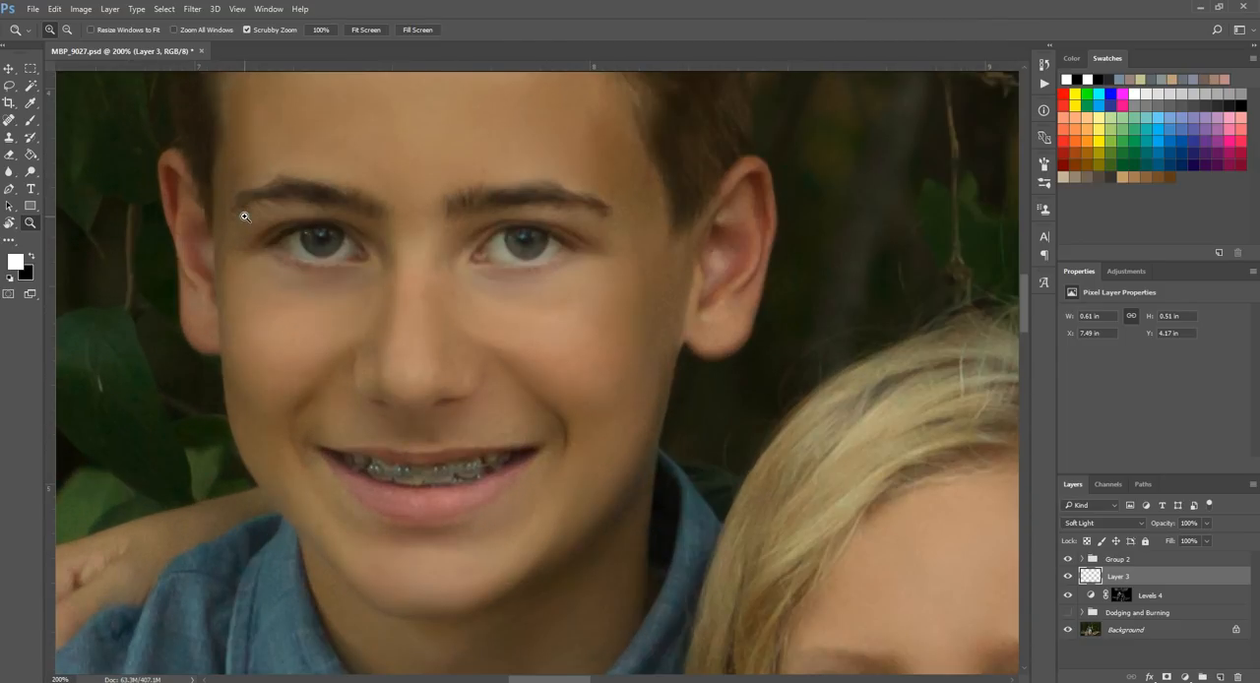
{"action": "left_click", "coordinate": [35, 119]}
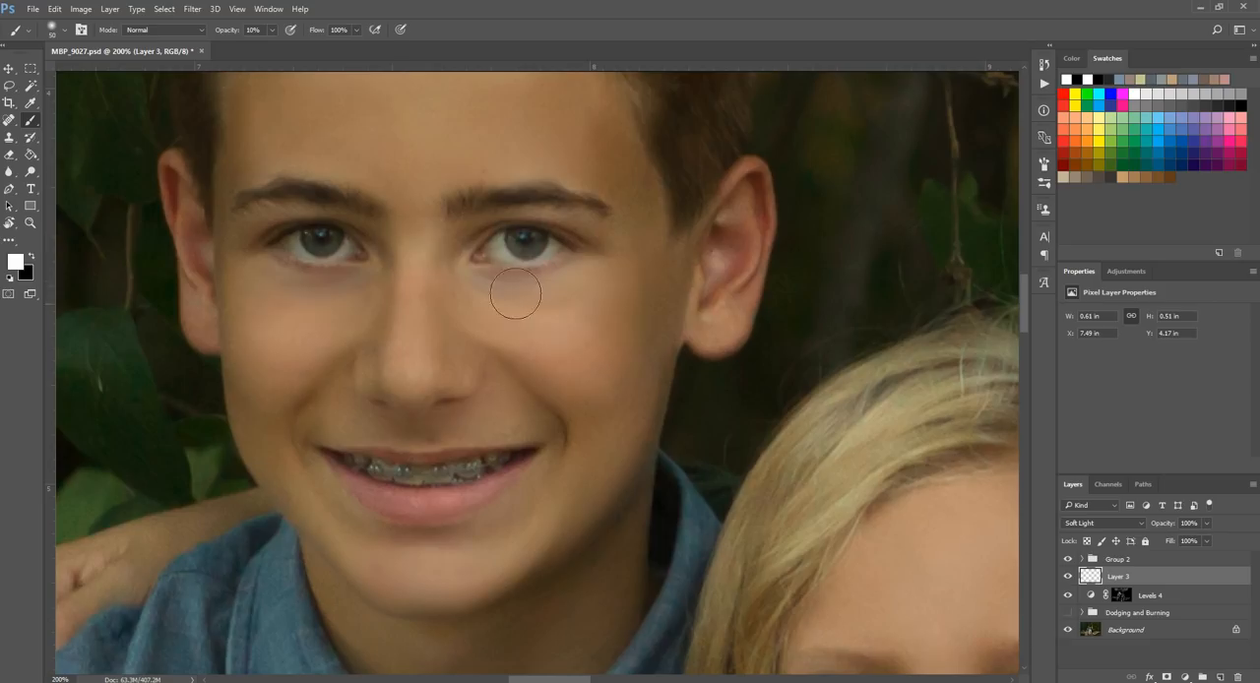
{"action": "key", "text": "bracketleft"}
{"action": "key", "text": "bracketleft"}
{"action": "key", "text": "bracketleft"}
{"action": "key", "text": "bracketleft"}
{"action": "key", "text": "bracketleft"}
{"action": "key", "text": "bracketleft"}
{"action": "key", "text": "bracketleft"}
{"action": "key", "text": "bracketright"}
{"action": "key", "text": "bracketright"}
{"action": "key", "text": "bracketright"}
{"action": "key", "text": "bracketright"}
{"action": "key", "text": "bracketright"}
{"action": "key", "text": "bracketright"}
{"action": "key", "text": "bracketright"}
{"action": "mouse_move", "coordinate": [295, 254]}
{"action": "left_mouse_down"}
{"action": "mouse_move", "coordinate": [331, 261]}
{"action": "mouse_move", "coordinate": [315, 254]}
{"action": "mouse_move", "coordinate": [299, 335]}
{"action": "mouse_move", "coordinate": [244, 295]}
{"action": "left_mouse_up"}
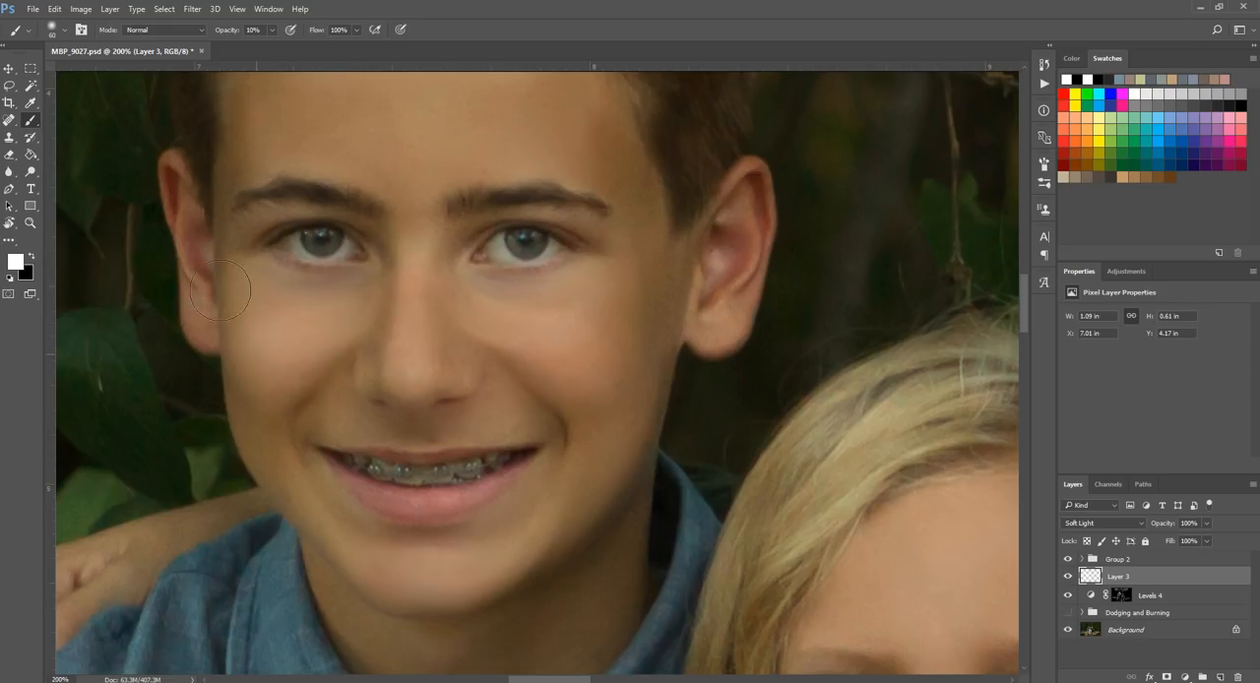
Step: Burn the outer edge of the older boy's cheek and jaw on the Soft Light layer with black at size 40
{"action": "left_click", "coordinate": [32, 258]}
{"action": "key", "text": "bracketleft"}
{"action": "key", "text": "bracketleft"}
{"action": "key", "text": "bracketleft"}
{"action": "key", "text": "bracketleft"}
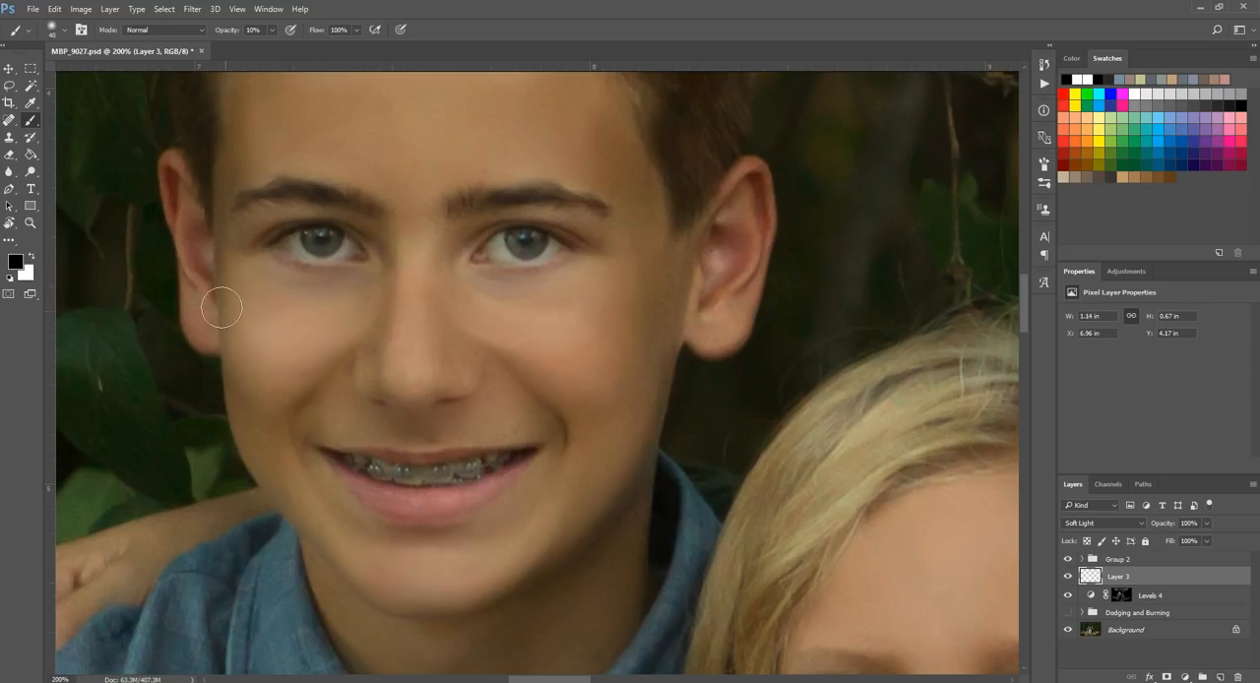
{"action": "mouse_move", "coordinate": [228, 385]}
{"action": "left_mouse_down"}
{"action": "mouse_move", "coordinate": [210, 319]}
{"action": "mouse_move", "coordinate": [255, 435]}
{"action": "left_mouse_up"}
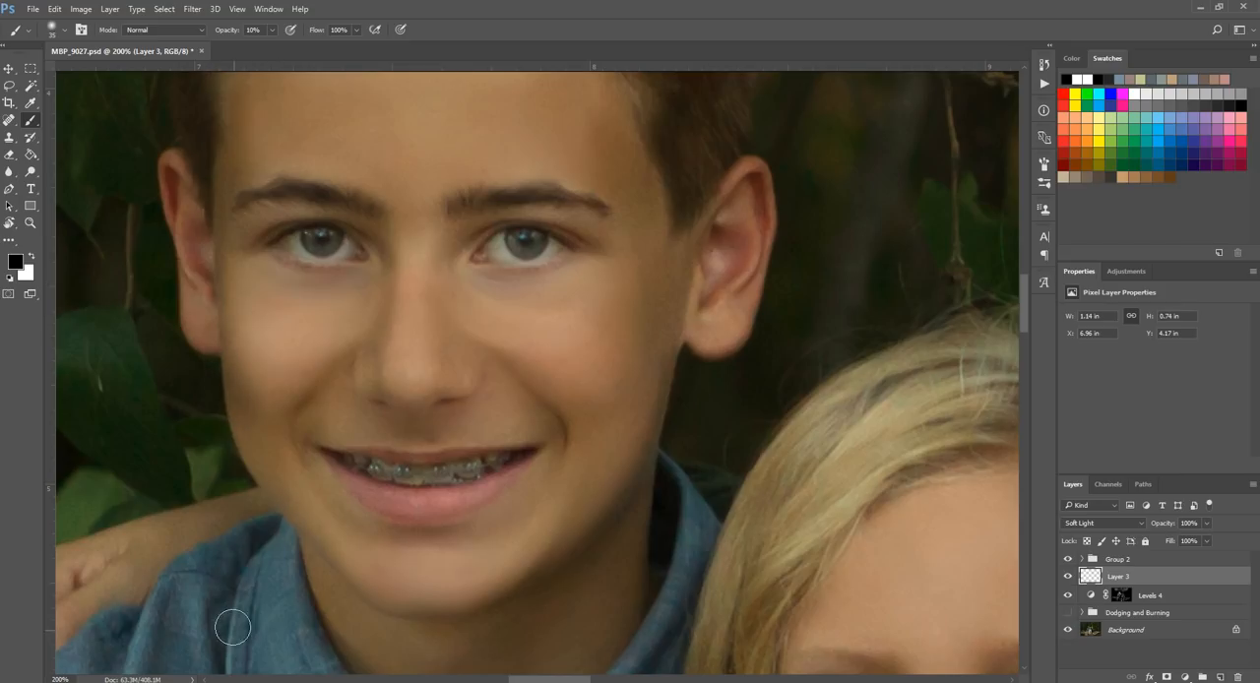
Step: Switch back to white and brighten the older boy's teeth on the Soft Light layer at size 25
{"action": "left_click", "coordinate": [32, 258]}
{"action": "key", "text": "bracketright"}
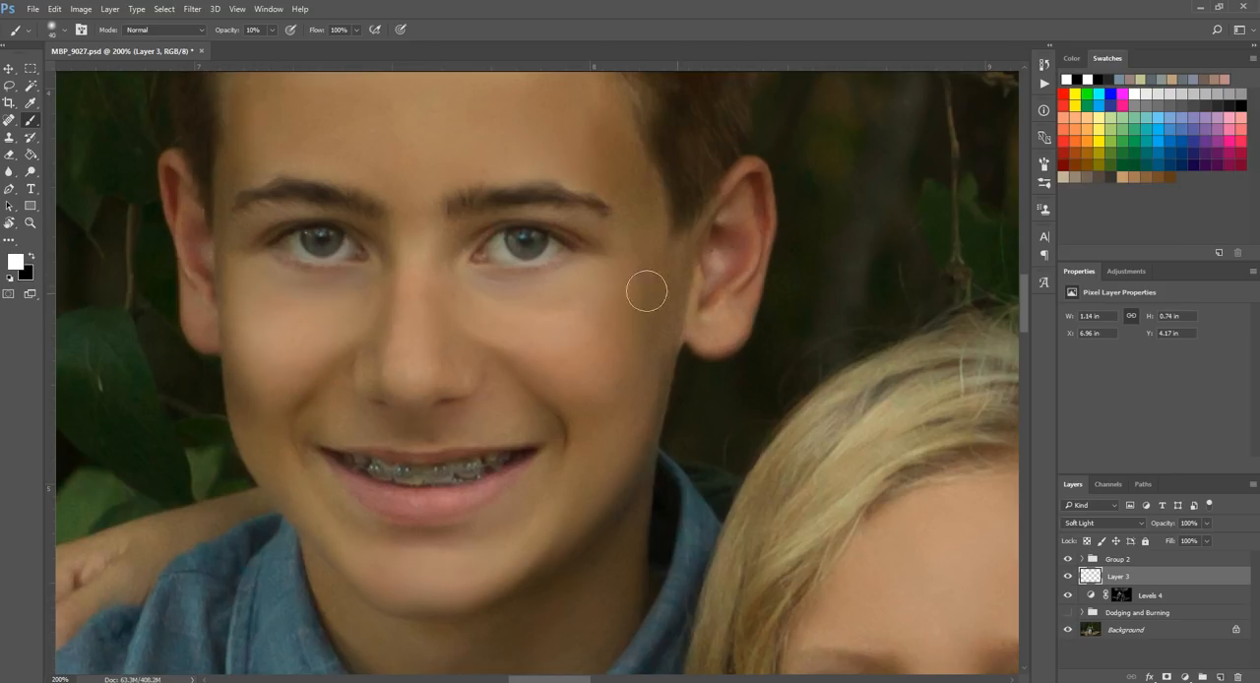
{"action": "key", "text": "bracketleft"}
{"action": "key", "text": "bracketleft"}
{"action": "key", "text": "bracketleft"}
{"action": "key", "text": "bracketleft"}
{"action": "key", "text": "bracketleft"}
{"action": "key", "text": "bracketright"}
{"action": "mouse_move", "coordinate": [380, 483]}
{"action": "left_mouse_down"}
{"action": "mouse_move", "coordinate": [370, 464]}
{"action": "mouse_move", "coordinate": [481, 470]}
{"action": "left_mouse_up"}
{"action": "left_click_drag", "start_coordinate": [342, 465], "coordinate": [352, 462]}
{"action": "left_click_drag", "start_coordinate": [484, 461], "coordinate": [498, 463]}
{"action": "scroll", "coordinate": [423, 404], "scroll_direction": "up", "scroll_amount": 2}
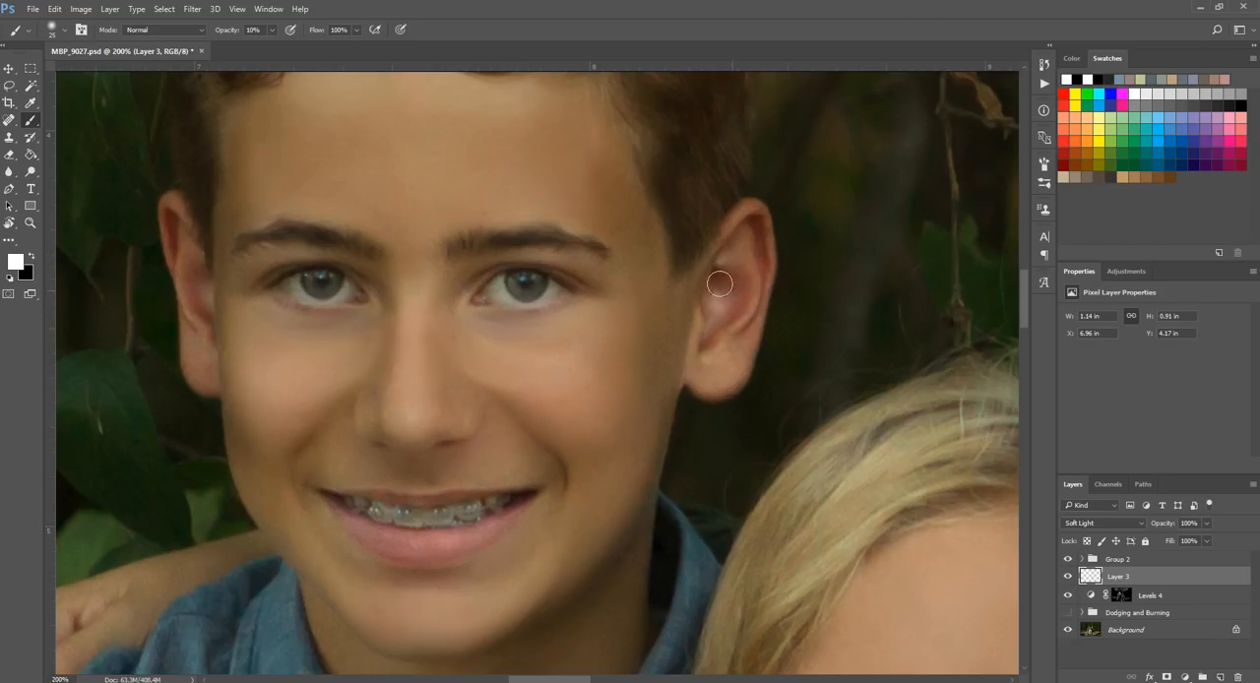
Step: Brush white on the Soft Light layer over the highlights of the older boy's forehead, cheek and chin, up to size 60
{"action": "key", "text": "bracketright"}
{"action": "key", "text": "bracketright"}
{"action": "key", "text": "bracketright"}
{"action": "left_click", "coordinate": [29, 223]}
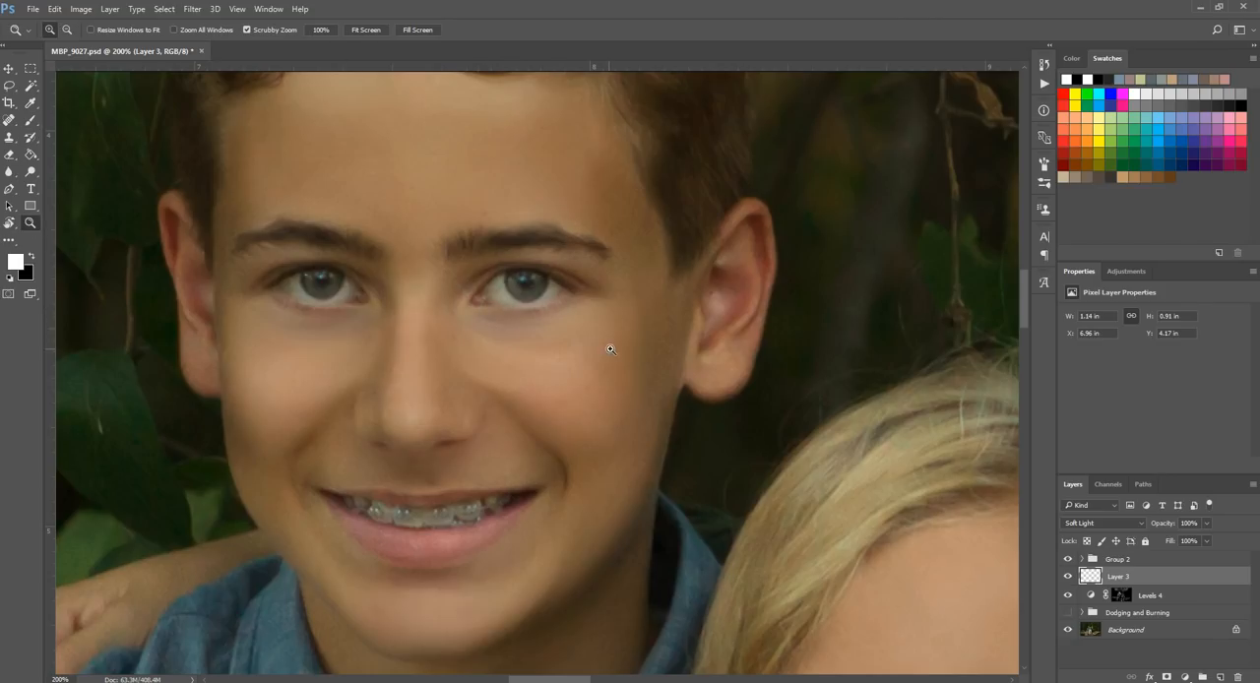
{"action": "left_click", "coordinate": [605, 339], "text": "alt"}
{"action": "left_click", "coordinate": [29, 120]}
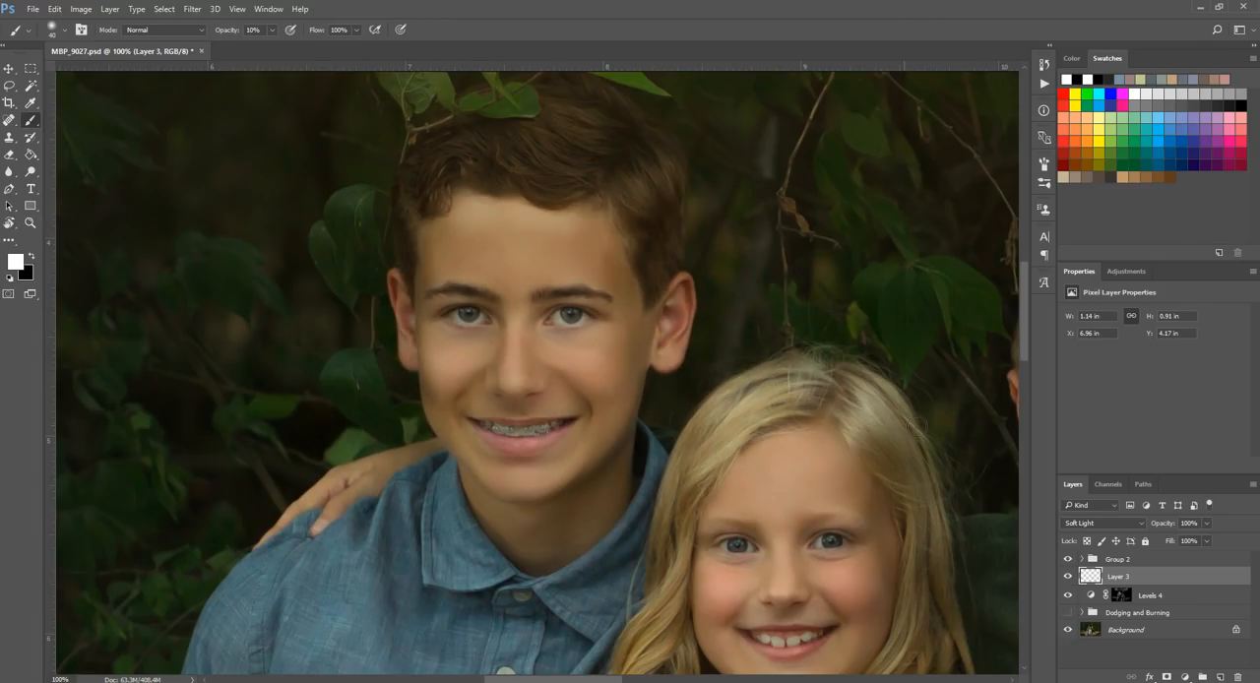
{"action": "mouse_move", "coordinate": [456, 255]}
{"action": "left_mouse_down"}
{"action": "mouse_move", "coordinate": [571, 247]}
{"action": "mouse_move", "coordinate": [418, 265]}
{"action": "mouse_move", "coordinate": [491, 259]}
{"action": "mouse_move", "coordinate": [445, 237]}
{"action": "mouse_move", "coordinate": [500, 262]}
{"action": "mouse_move", "coordinate": [586, 266]}
{"action": "mouse_move", "coordinate": [608, 233]}
{"action": "mouse_move", "coordinate": [634, 291]}
{"action": "mouse_move", "coordinate": [538, 295]}
{"action": "mouse_move", "coordinate": [595, 396]}
{"action": "mouse_move", "coordinate": [463, 415]}
{"action": "mouse_move", "coordinate": [542, 434]}
{"action": "mouse_move", "coordinate": [473, 404]}
{"action": "mouse_move", "coordinate": [491, 455]}
{"action": "mouse_move", "coordinate": [475, 448]}
{"action": "mouse_move", "coordinate": [500, 460]}
{"action": "mouse_move", "coordinate": [388, 401]}
{"action": "mouse_move", "coordinate": [439, 389]}
{"action": "mouse_move", "coordinate": [482, 451]}
{"action": "mouse_move", "coordinate": [551, 435]}
{"action": "mouse_move", "coordinate": [630, 474]}
{"action": "mouse_move", "coordinate": [517, 474]}
{"action": "mouse_move", "coordinate": [548, 462]}
{"action": "mouse_move", "coordinate": [519, 484]}
{"action": "mouse_move", "coordinate": [588, 450]}
{"action": "left_mouse_up"}
{"action": "left_click_drag", "start_coordinate": [620, 401], "coordinate": [655, 388]}
{"action": "scroll", "coordinate": [655, 387], "scroll_direction": "down", "scroll_amount": 2}
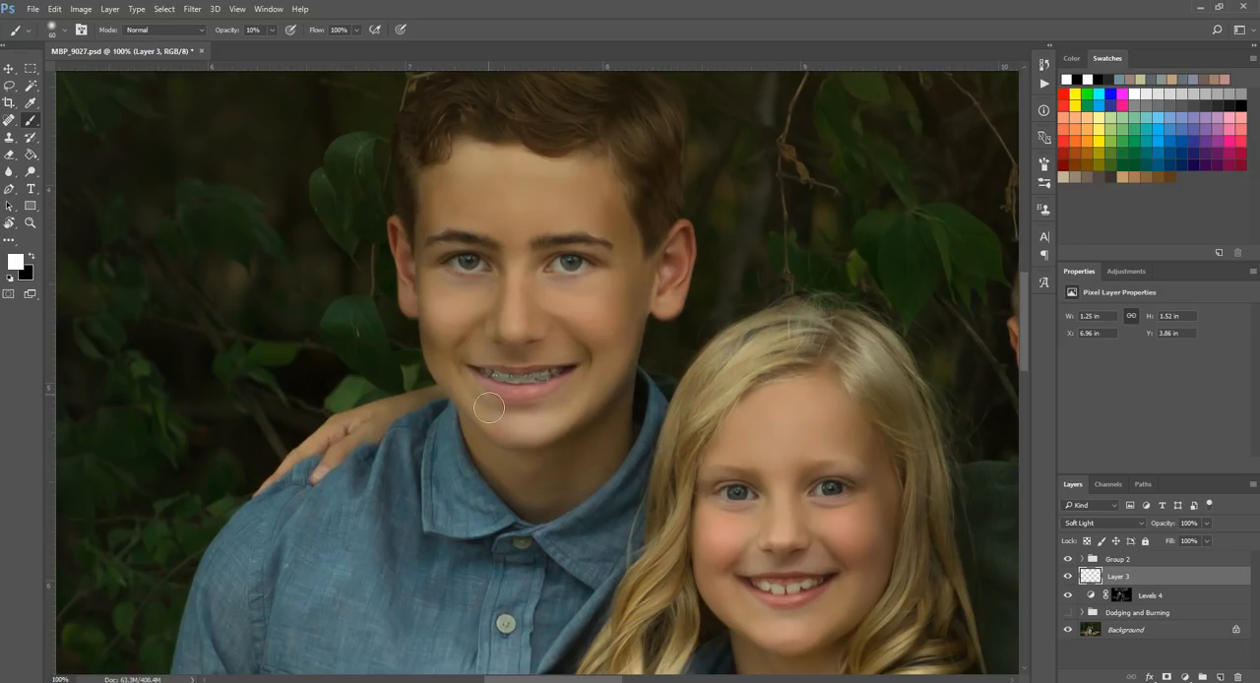
{"action": "scroll", "coordinate": [488, 403], "scroll_direction": "down", "scroll_amount": 2}
Step: Brush white at size 60 on the Soft Light layer over the highlights of the older boy's hair
{"action": "scroll", "coordinate": [482, 411], "scroll_direction": "up", "scroll_amount": 5}
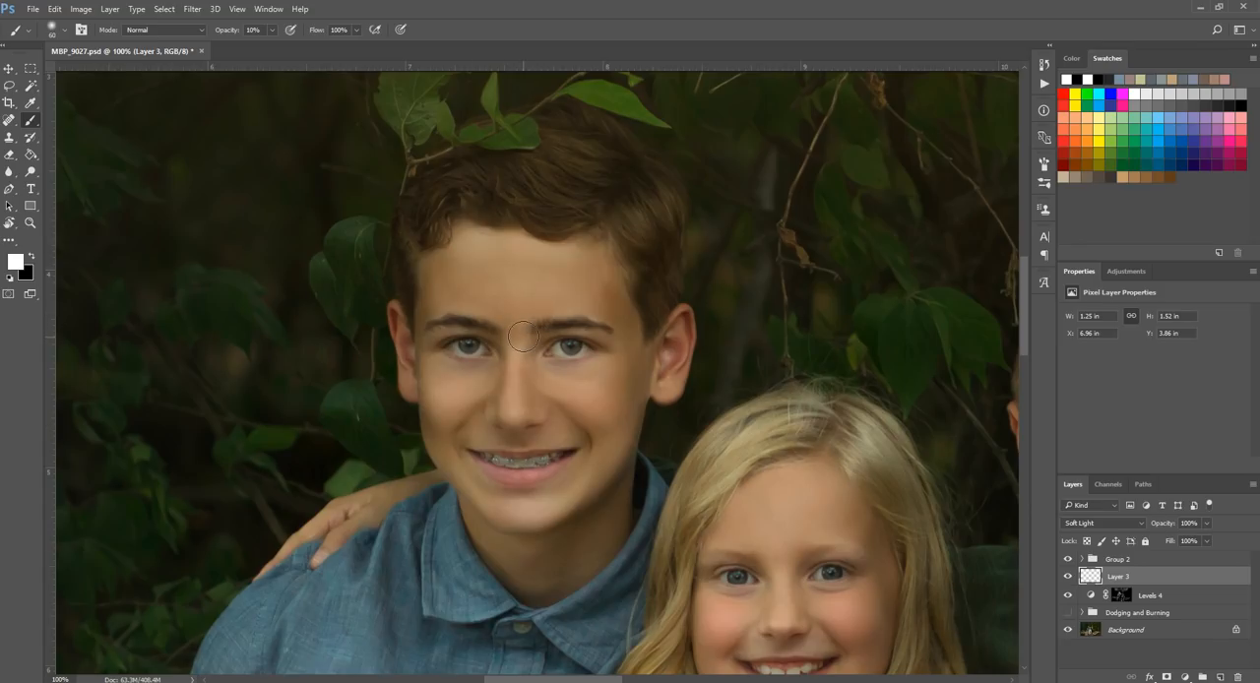
{"action": "left_click_drag", "start_coordinate": [630, 231], "coordinate": [674, 184]}
{"action": "mouse_move", "coordinate": [556, 209]}
{"action": "left_mouse_down"}
{"action": "mouse_move", "coordinate": [604, 174]}
{"action": "mouse_move", "coordinate": [501, 168]}
{"action": "mouse_move", "coordinate": [413, 242]}
{"action": "mouse_move", "coordinate": [478, 229]}
{"action": "left_mouse_up"}
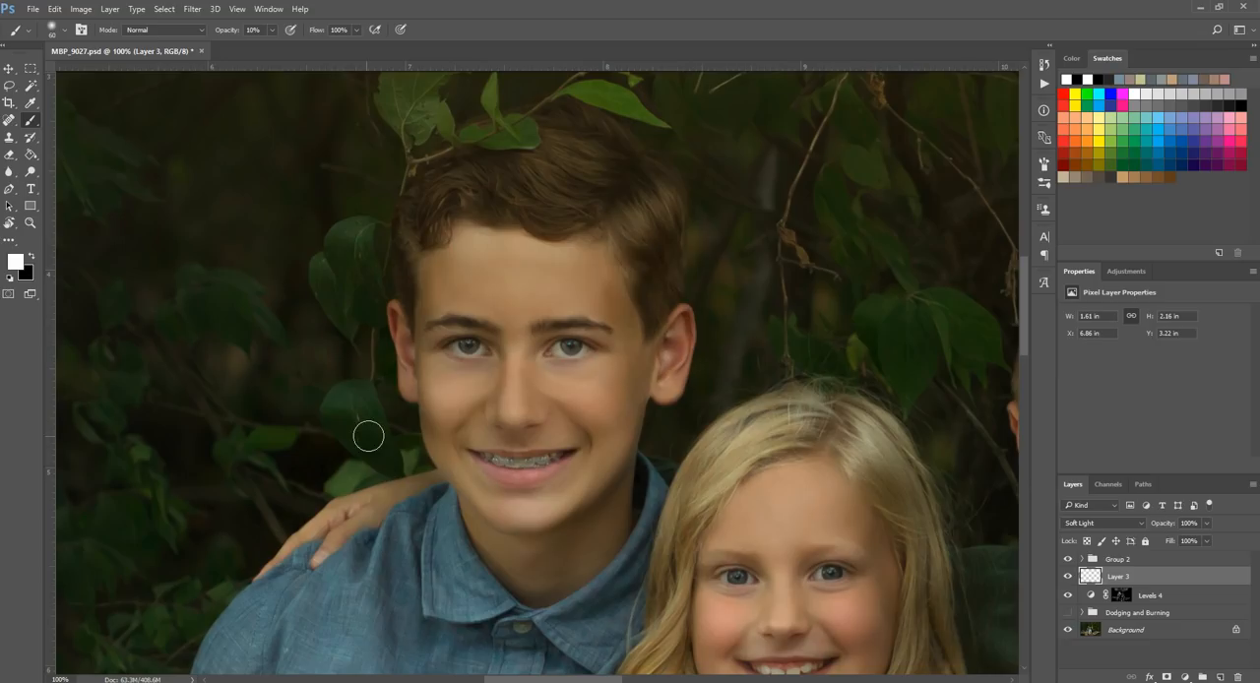
Step: Dodge the collar and upper front of the blue shirt on the Soft Light layer, using white up to size 60
{"action": "scroll", "coordinate": [354, 448], "scroll_direction": "down", "scroll_amount": 3}
{"action": "scroll", "coordinate": [346, 453], "scroll_direction": "down", "scroll_amount": 1}
{"action": "left_click_drag", "start_coordinate": [466, 376], "coordinate": [494, 422]}
{"action": "key", "text": "bracketleft"}
{"action": "key", "text": "bracketleft"}
{"action": "mouse_move", "coordinate": [444, 324]}
{"action": "left_mouse_down"}
{"action": "mouse_move", "coordinate": [561, 416]}
{"action": "mouse_move", "coordinate": [631, 359]}
{"action": "mouse_move", "coordinate": [651, 281]}
{"action": "mouse_move", "coordinate": [589, 419]}
{"action": "mouse_move", "coordinate": [572, 404]}
{"action": "mouse_move", "coordinate": [658, 284]}
{"action": "mouse_move", "coordinate": [594, 409]}
{"action": "mouse_move", "coordinate": [541, 421]}
{"action": "mouse_move", "coordinate": [604, 454]}
{"action": "left_mouse_up"}
{"action": "scroll", "coordinate": [253, 429], "scroll_direction": "down", "scroll_amount": 2}
{"action": "key", "text": "bracketright"}
{"action": "key", "text": "bracketright"}
{"action": "mouse_move", "coordinate": [409, 287]}
{"action": "left_mouse_down"}
{"action": "mouse_move", "coordinate": [401, 235]}
{"action": "mouse_move", "coordinate": [372, 406]}
{"action": "mouse_move", "coordinate": [355, 349]}
{"action": "mouse_move", "coordinate": [425, 470]}
{"action": "mouse_move", "coordinate": [569, 388]}
{"action": "mouse_move", "coordinate": [552, 422]}
{"action": "mouse_move", "coordinate": [386, 348]}
{"action": "left_mouse_up"}
{"action": "scroll", "coordinate": [511, 333], "scroll_direction": "down", "scroll_amount": 1}
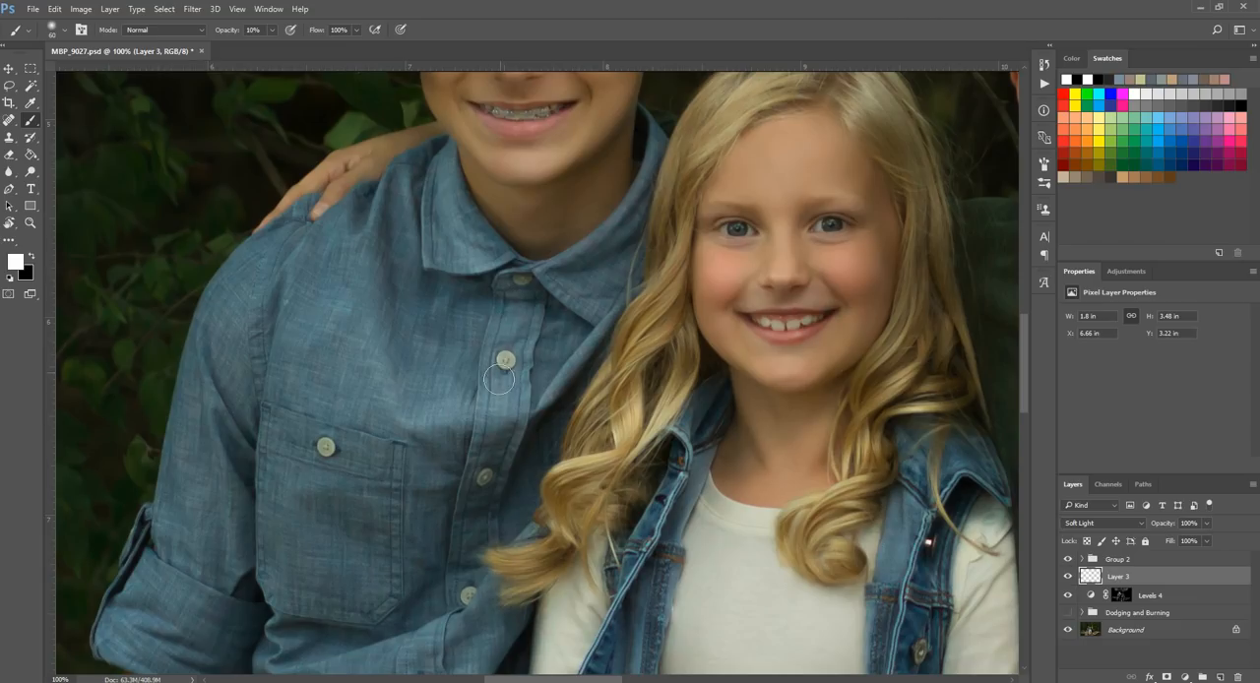
Step: Brush white at size 80 on the Soft Light layer over the lower front folds of the blue shirt
{"action": "scroll", "coordinate": [304, 325], "scroll_direction": "down", "scroll_amount": 2}
{"action": "key", "text": "bracketright"}
{"action": "key", "text": "bracketright"}
{"action": "mouse_move", "coordinate": [470, 511]}
{"action": "left_mouse_down"}
{"action": "mouse_move", "coordinate": [465, 532]}
{"action": "mouse_move", "coordinate": [337, 586]}
{"action": "mouse_move", "coordinate": [553, 430]}
{"action": "left_mouse_up"}
{"action": "scroll", "coordinate": [493, 493], "scroll_direction": "down", "scroll_amount": 1}
{"action": "scroll", "coordinate": [493, 493], "scroll_direction": "down", "scroll_amount": 4}
{"action": "mouse_move", "coordinate": [318, 576]}
{"action": "left_mouse_down"}
{"action": "mouse_move", "coordinate": [247, 545]}
{"action": "mouse_move", "coordinate": [342, 552]}
{"action": "mouse_move", "coordinate": [416, 524]}
{"action": "left_mouse_up"}
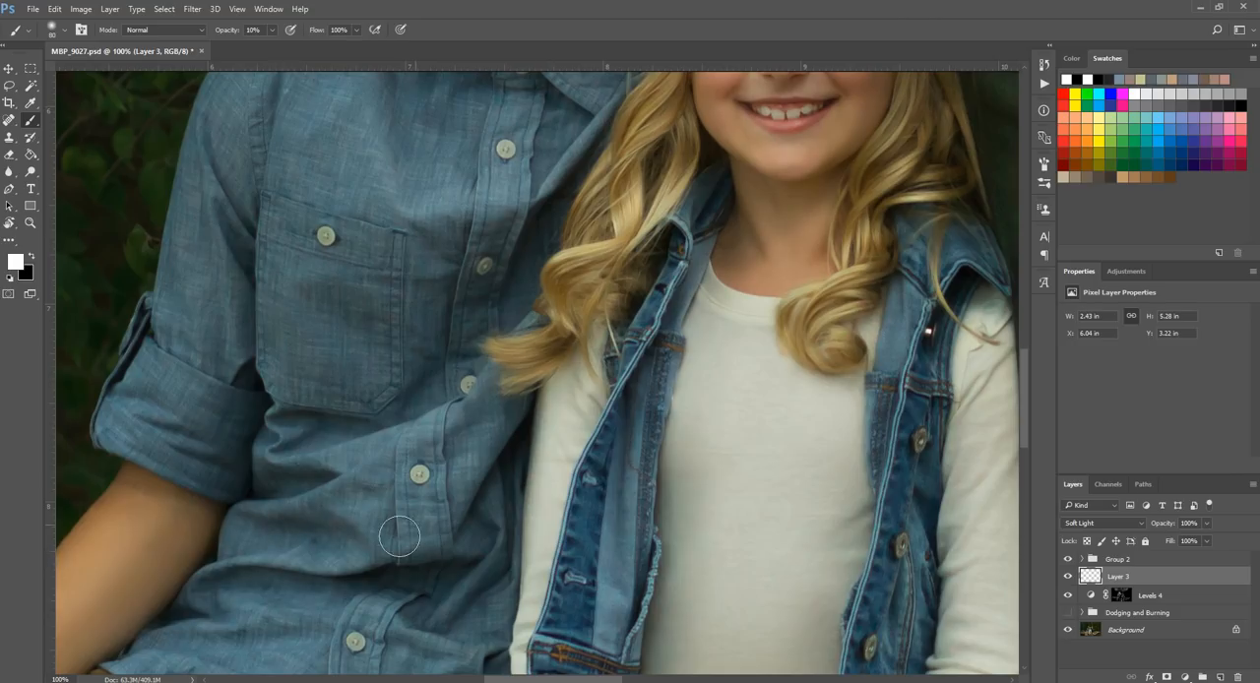
Step: Brush white at size 80 on the Soft Light layer over the blue shirt's pocket, shoulder and sleeve highlights
{"action": "scroll", "coordinate": [393, 355], "scroll_direction": "up", "scroll_amount": 4}
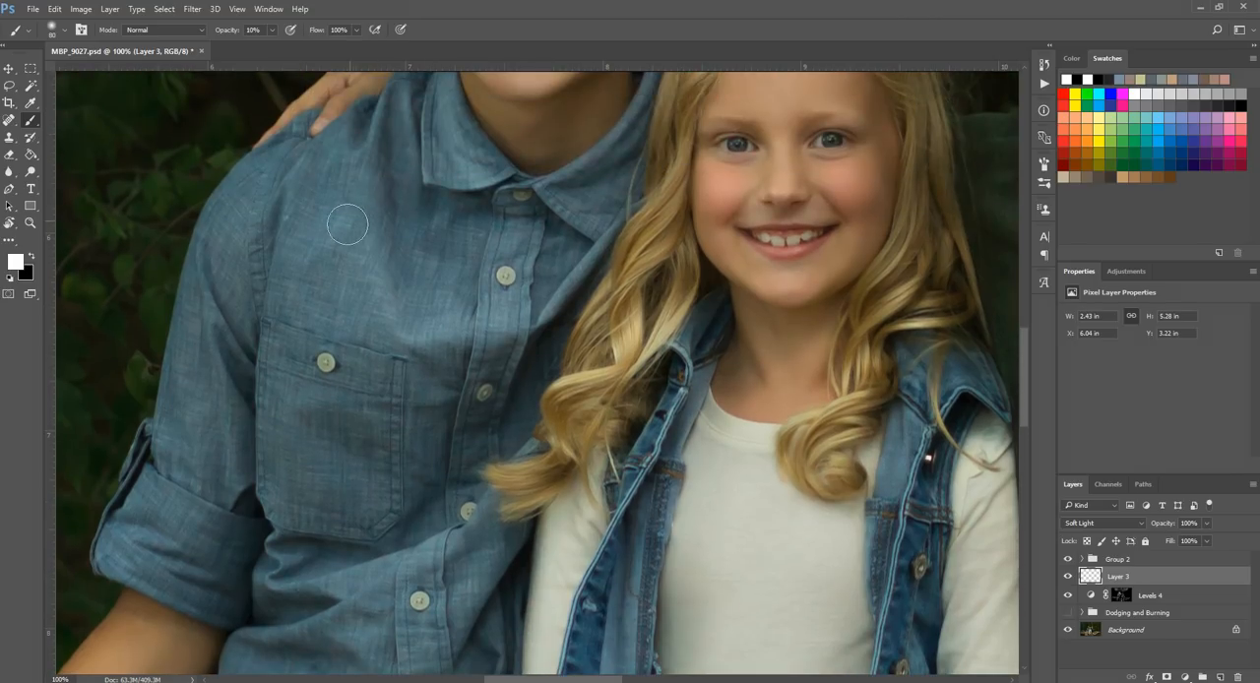
{"action": "mouse_move", "coordinate": [358, 488]}
{"action": "left_mouse_down"}
{"action": "mouse_move", "coordinate": [323, 344]}
{"action": "mouse_move", "coordinate": [236, 524]}
{"action": "mouse_move", "coordinate": [210, 372]}
{"action": "mouse_move", "coordinate": [231, 251]}
{"action": "left_mouse_up"}
{"action": "scroll", "coordinate": [206, 334], "scroll_direction": "down", "scroll_amount": 5}
{"action": "scroll", "coordinate": [195, 338], "scroll_direction": "down", "scroll_amount": 1}
{"action": "key", "text": "z"}
{"action": "left_click", "coordinate": [444, 470], "text": "alt"}
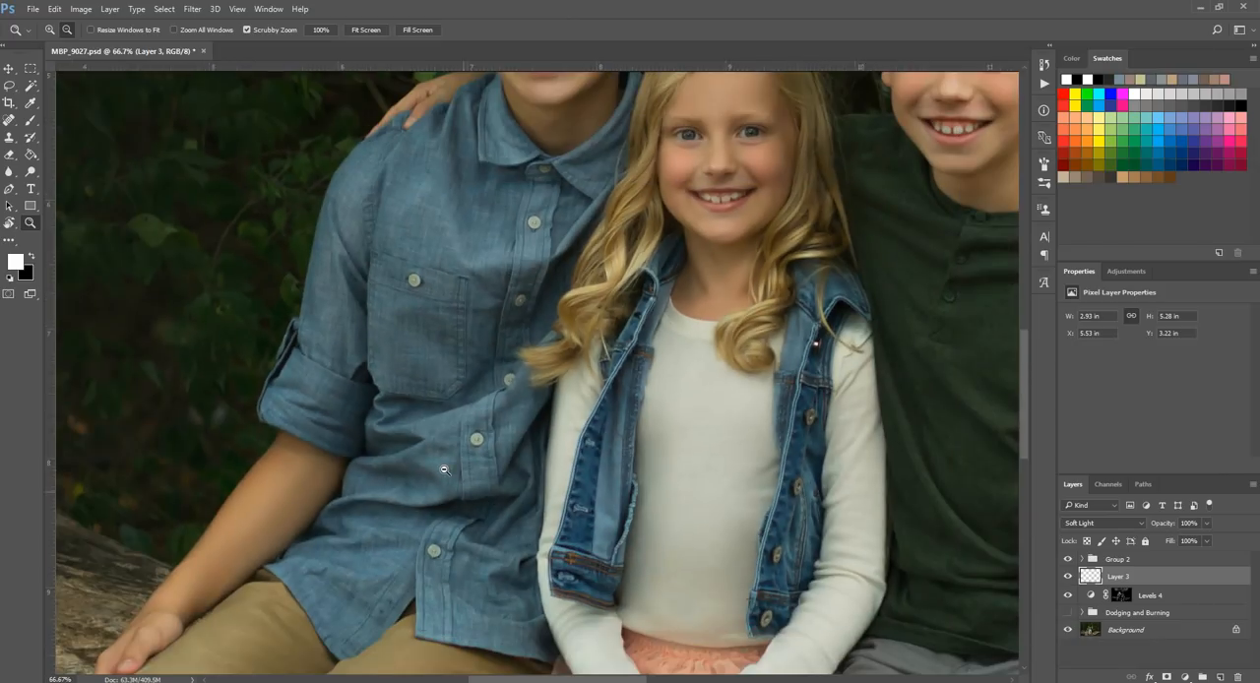
{"action": "left_click", "coordinate": [444, 470], "text": "alt"}
{"action": "left_click", "coordinate": [25, 120]}
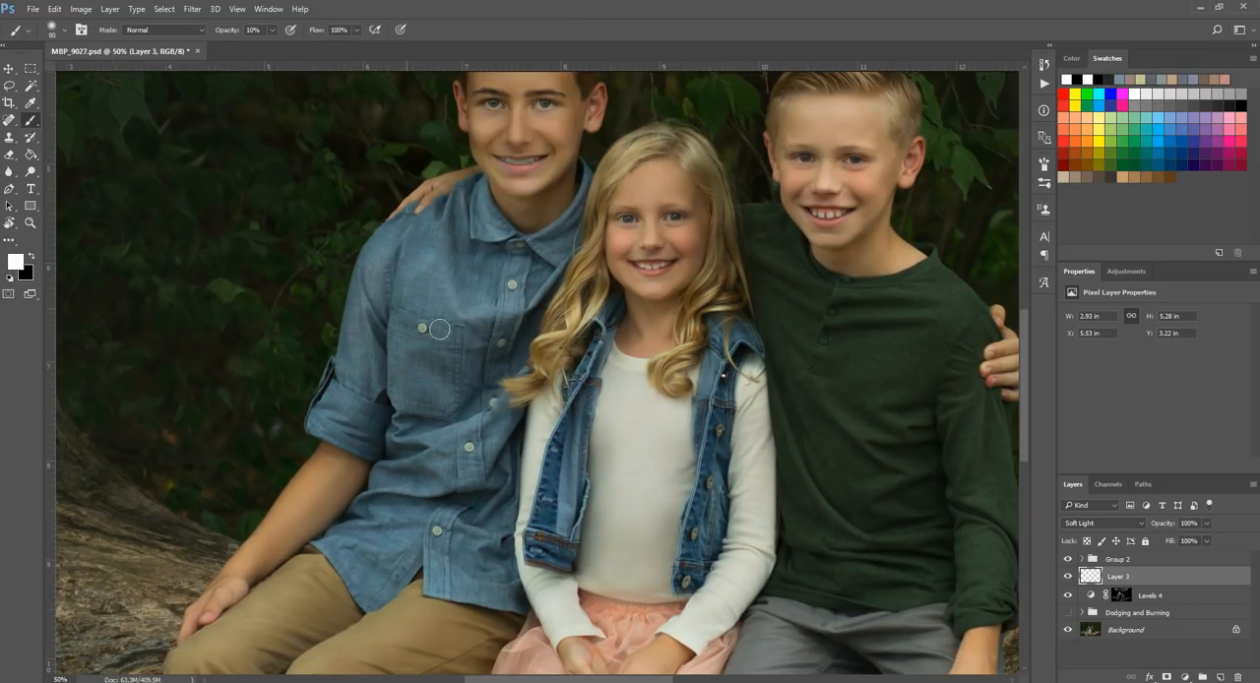
Step: Brush white at up to size 100 on the Soft Light layer over the thigh and knee of the khaki trousers
{"action": "key", "text": "bracketleft"}
{"action": "scroll", "coordinate": [209, 602], "scroll_direction": "down", "scroll_amount": 5}
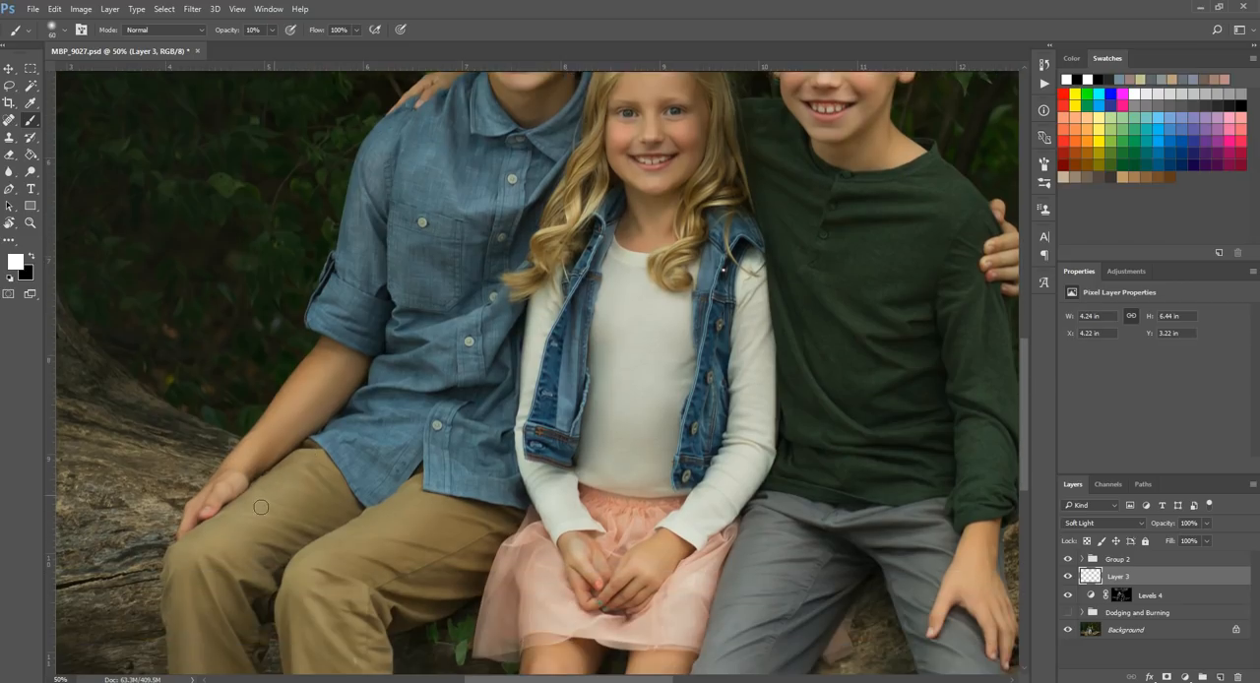
{"action": "key", "text": "bracketright"}
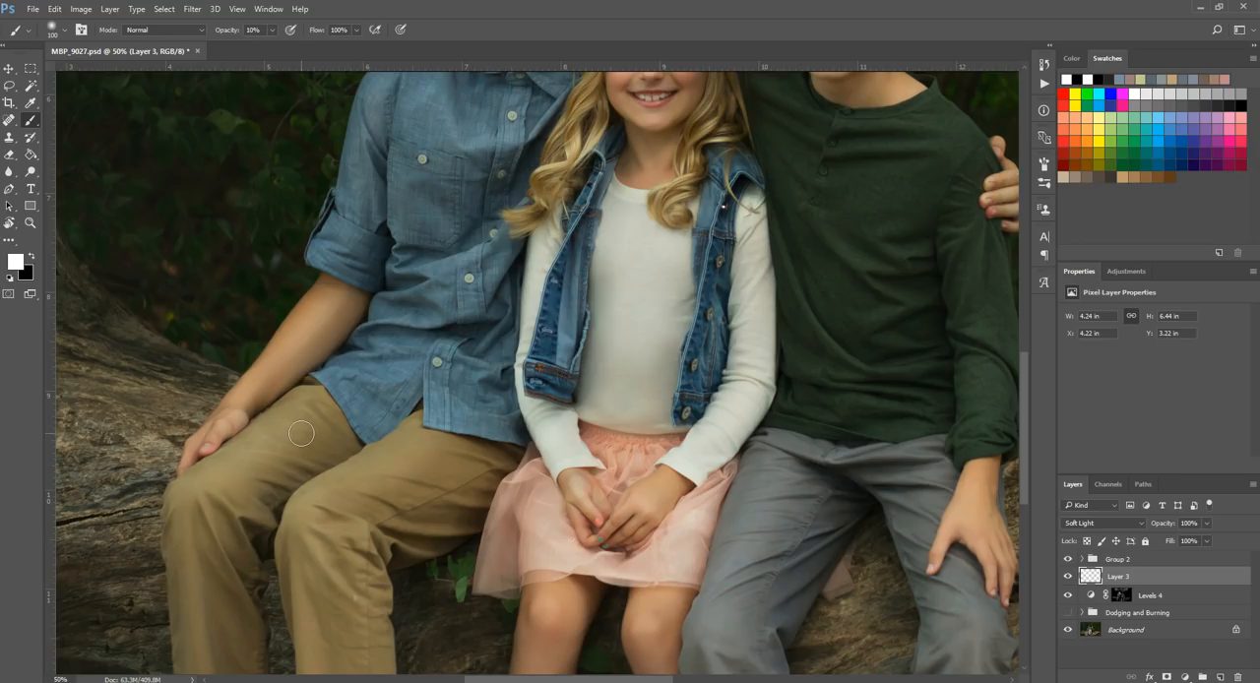
{"action": "left_click_drag", "start_coordinate": [319, 396], "coordinate": [239, 482]}
{"action": "key", "text": "bracketleft"}
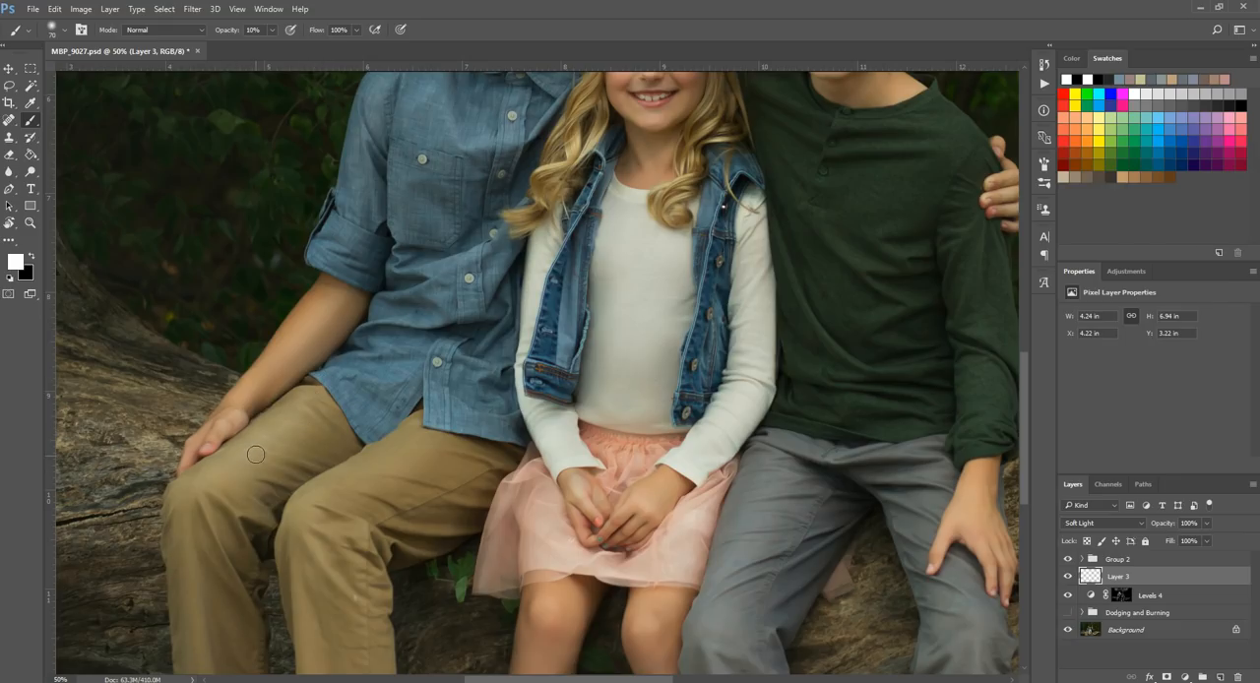
{"action": "key", "text": "bracketright"}
{"action": "key", "text": "bracketright"}
{"action": "key", "text": "bracketright"}
{"action": "key", "text": "bracketright"}
{"action": "key", "text": "bracketright"}
{"action": "key", "text": "bracketright"}
{"action": "left_click_drag", "start_coordinate": [340, 385], "coordinate": [213, 497]}
Step: Brush white at up to size 90 on the Soft Light layer down the lower legs of the khaki trousers
{"action": "key", "text": "bracketleft"}
{"action": "key", "text": "bracketleft"}
{"action": "key", "text": "bracketleft"}
{"action": "key", "text": "bracketleft"}
{"action": "key", "text": "bracketleft"}
{"action": "left_click_drag", "start_coordinate": [203, 619], "coordinate": [204, 563]}
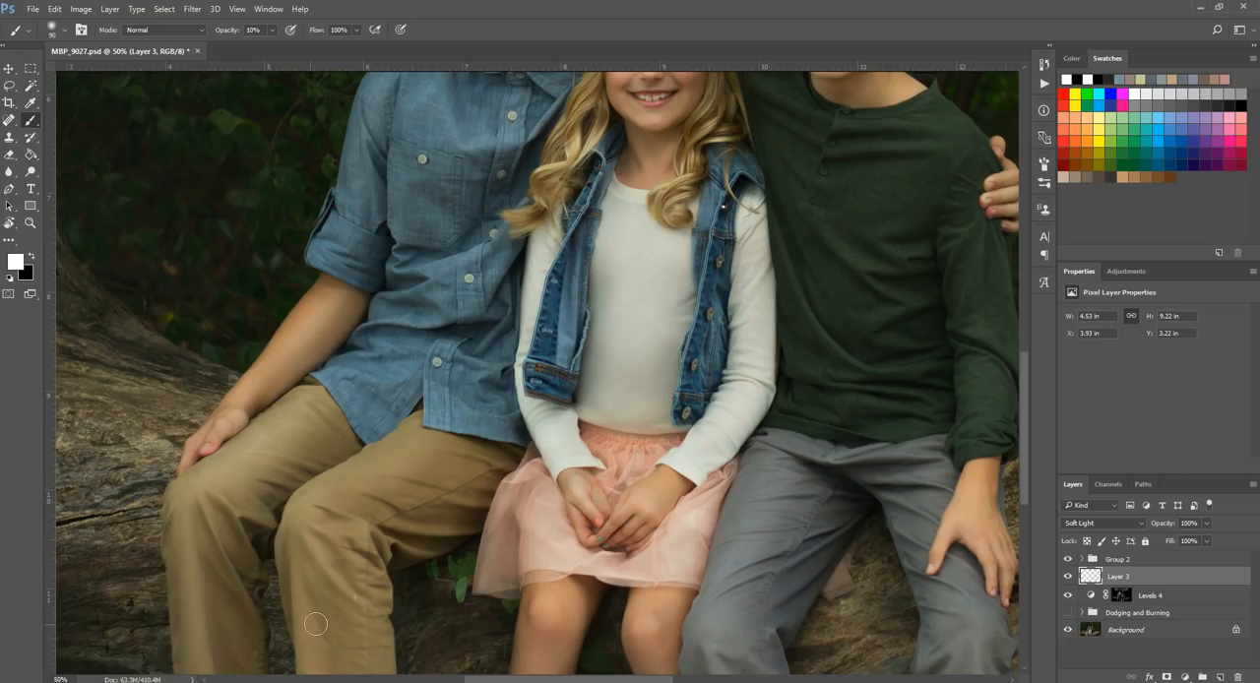
{"action": "scroll", "coordinate": [261, 544], "scroll_direction": "down", "scroll_amount": 1}
{"action": "scroll", "coordinate": [261, 544], "scroll_direction": "down", "scroll_amount": 10}
{"action": "left_click_drag", "start_coordinate": [214, 596], "coordinate": [226, 651]}
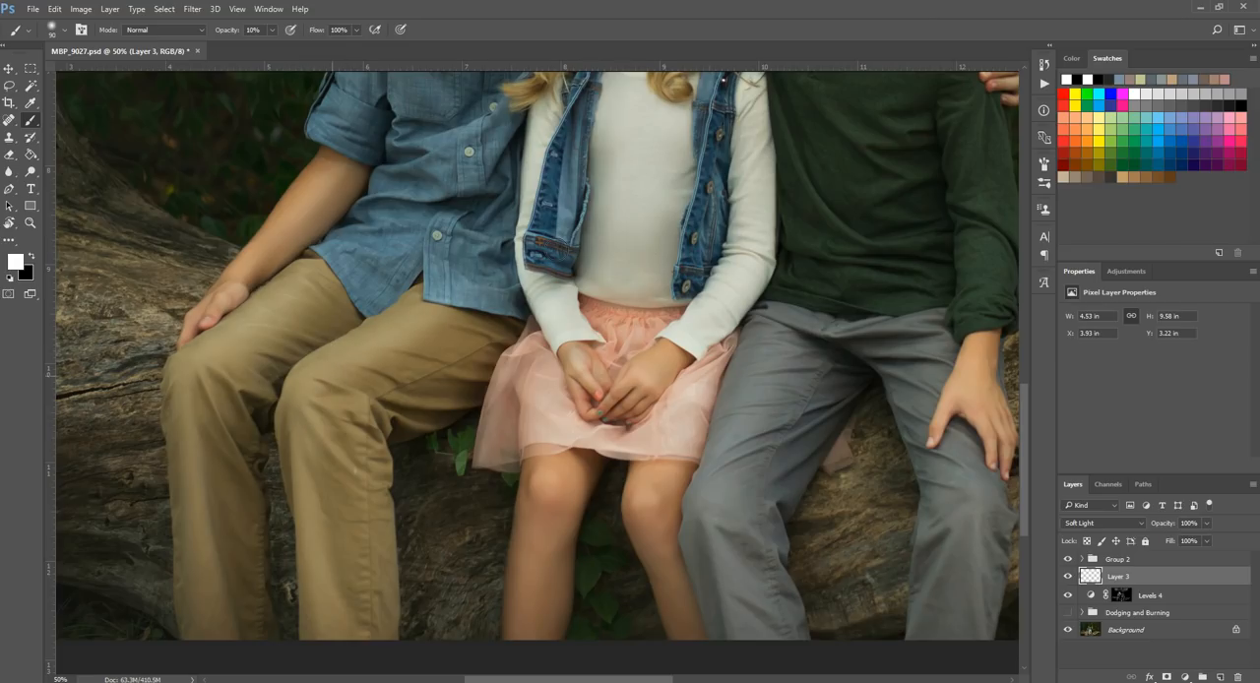
Step: Dodge the girl's pink skirt on the Soft Light layer with a white brush at size 100
{"action": "scroll", "coordinate": [429, 331], "scroll_direction": "up", "scroll_amount": 5}
{"action": "scroll", "coordinate": [429, 331], "scroll_direction": "up", "scroll_amount": 10}
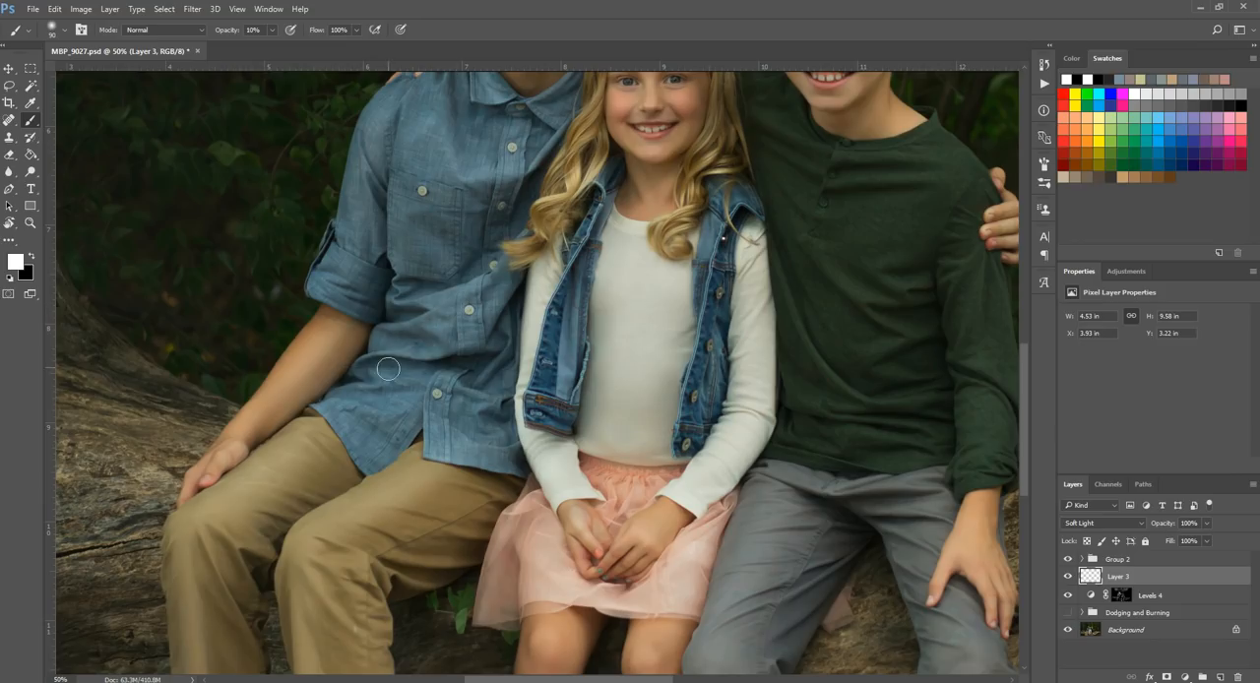
{"action": "scroll", "coordinate": [403, 374], "scroll_direction": "down", "scroll_amount": 10}
{"action": "scroll", "coordinate": [538, 482], "scroll_direction": "down", "scroll_amount": 2}
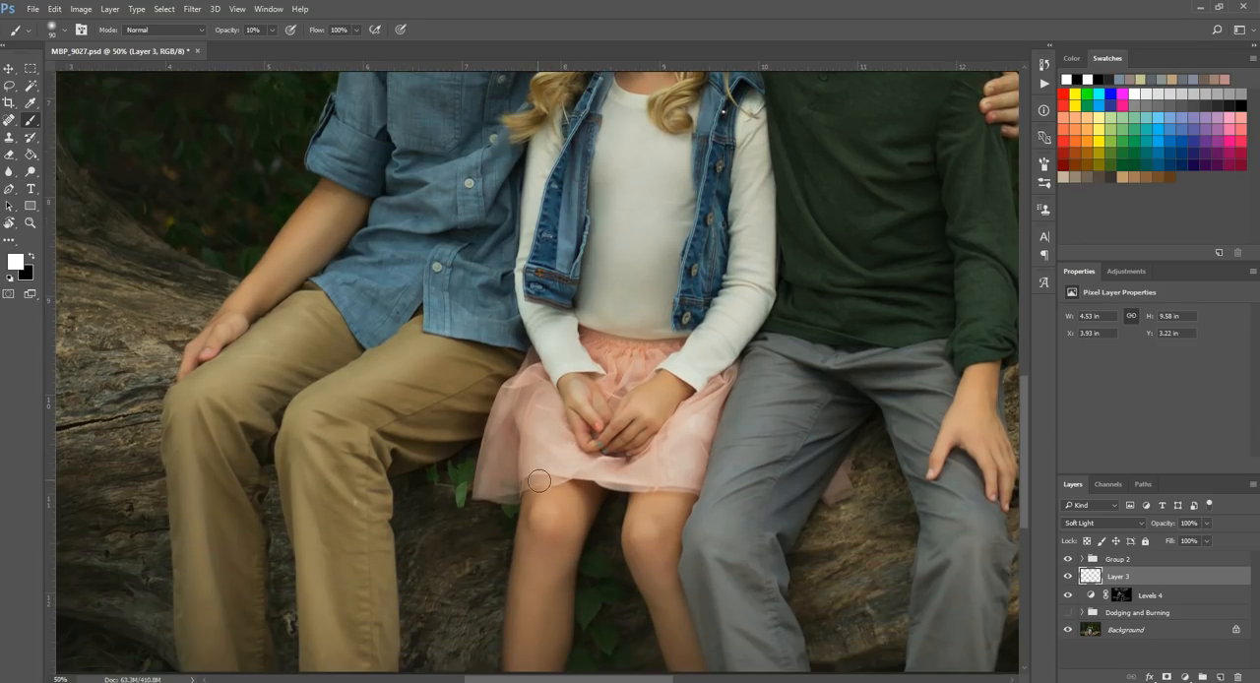
{"action": "key", "text": "bracketright"}
{"action": "mouse_move", "coordinate": [546, 369]}
{"action": "left_mouse_down"}
{"action": "mouse_move", "coordinate": [554, 449]}
{"action": "mouse_move", "coordinate": [655, 441]}
{"action": "mouse_move", "coordinate": [683, 419]}
{"action": "mouse_move", "coordinate": [653, 381]}
{"action": "left_mouse_up"}
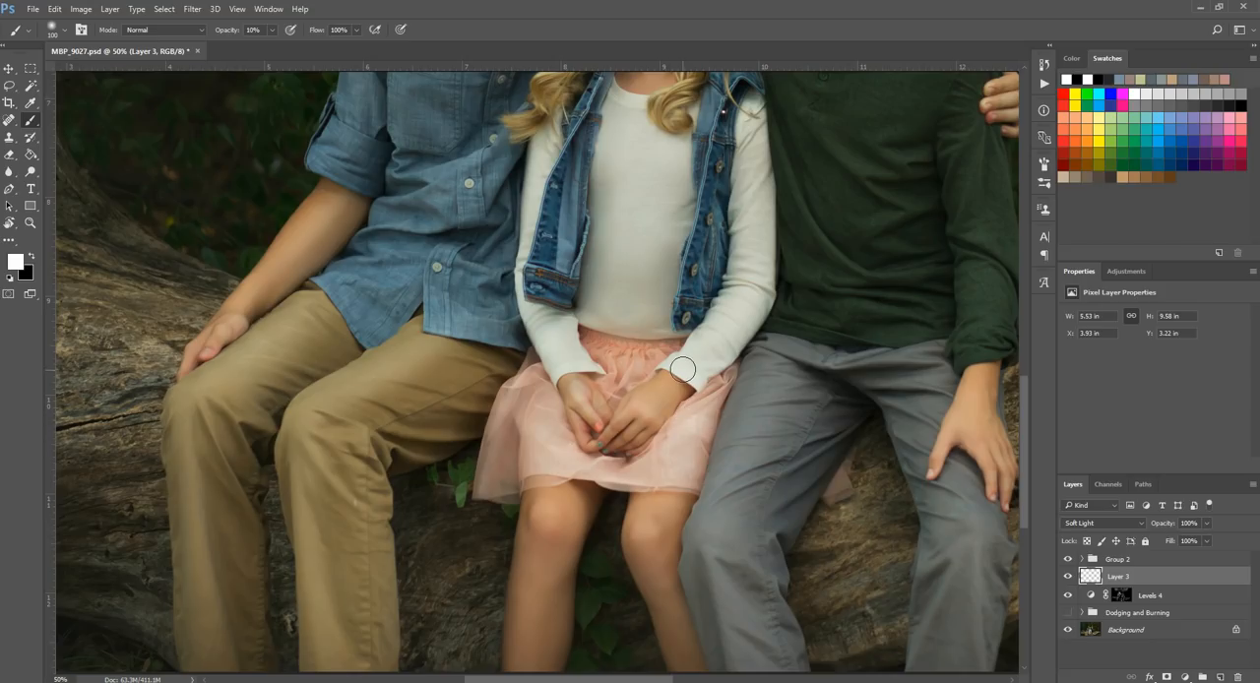
Step: Dodge the cuff and sleeve highlights of the girl's white shirt on the Soft Light layer with a smaller white brush
{"action": "key", "text": "bracketleft"}
{"action": "key", "text": "bracketleft"}
{"action": "key", "text": "bracketleft"}
{"action": "key", "text": "bracketleft"}
{"action": "mouse_move", "coordinate": [720, 337]}
{"action": "left_mouse_down"}
{"action": "mouse_move", "coordinate": [756, 287]}
{"action": "mouse_move", "coordinate": [726, 326]}
{"action": "left_mouse_up"}
{"action": "left_click_drag", "start_coordinate": [758, 255], "coordinate": [750, 222]}
Step: Brush white at up to size 70 on the Soft Light layer over the denim vest and the girl's blonde hair
{"action": "scroll", "coordinate": [667, 322], "scroll_direction": "up", "scroll_amount": 3}
{"action": "key", "text": "bracketleft"}
{"action": "key", "text": "bracketleft"}
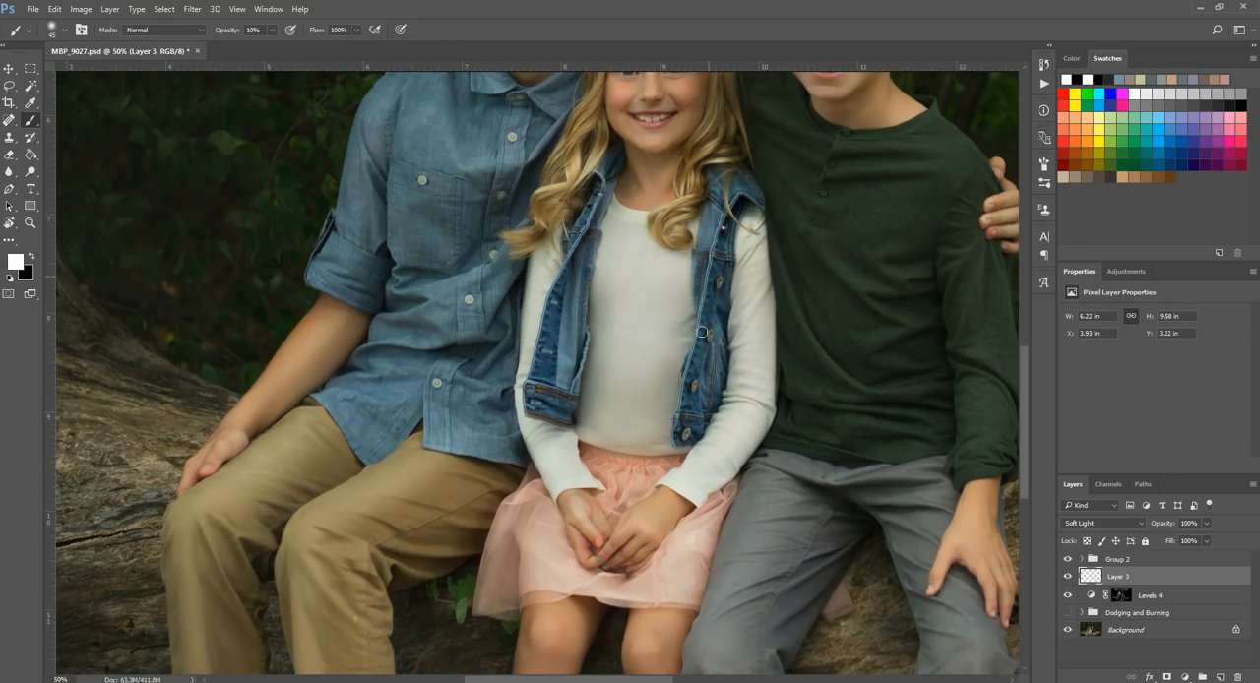
{"action": "key", "text": "bracketright"}
{"action": "key", "text": "bracketright"}
{"action": "scroll", "coordinate": [542, 426], "scroll_direction": "up", "scroll_amount": 3}
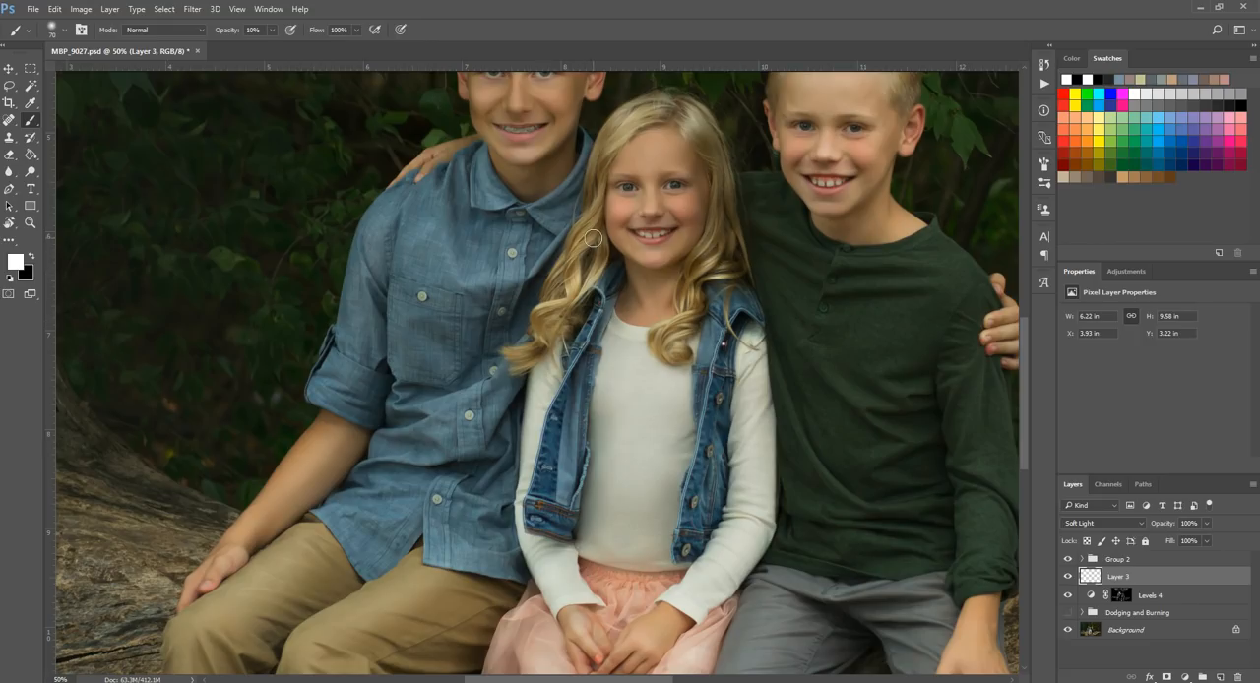
{"action": "scroll", "coordinate": [593, 238], "scroll_direction": "up", "scroll_amount": 3}
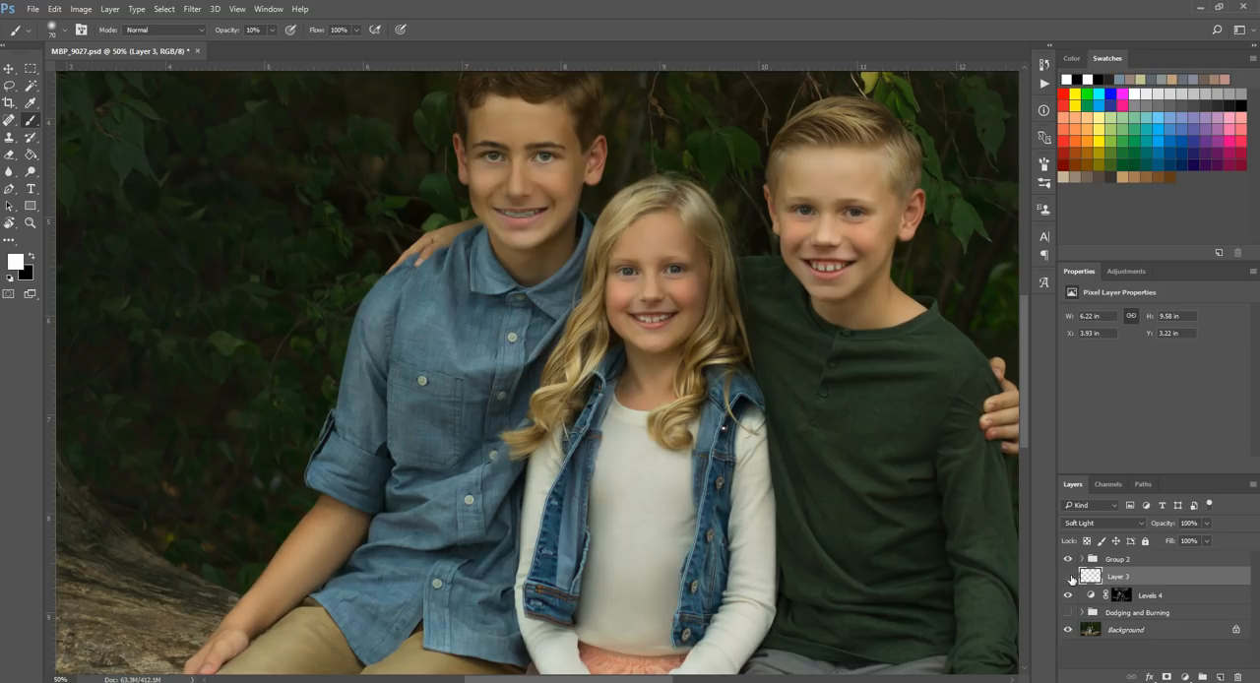
Step: Toggle the visibility of Layer 3 to compare the portrait with and without the Soft Light dodging
{"action": "left_click", "coordinate": [1068, 576]}
{"action": "left_click", "coordinate": [1068, 576]}
{"action": "left_click", "coordinate": [1068, 577]}
{"action": "left_click", "coordinate": [1068, 576]}
{"action": "scroll", "coordinate": [685, 460], "scroll_direction": "down", "scroll_amount": 3}
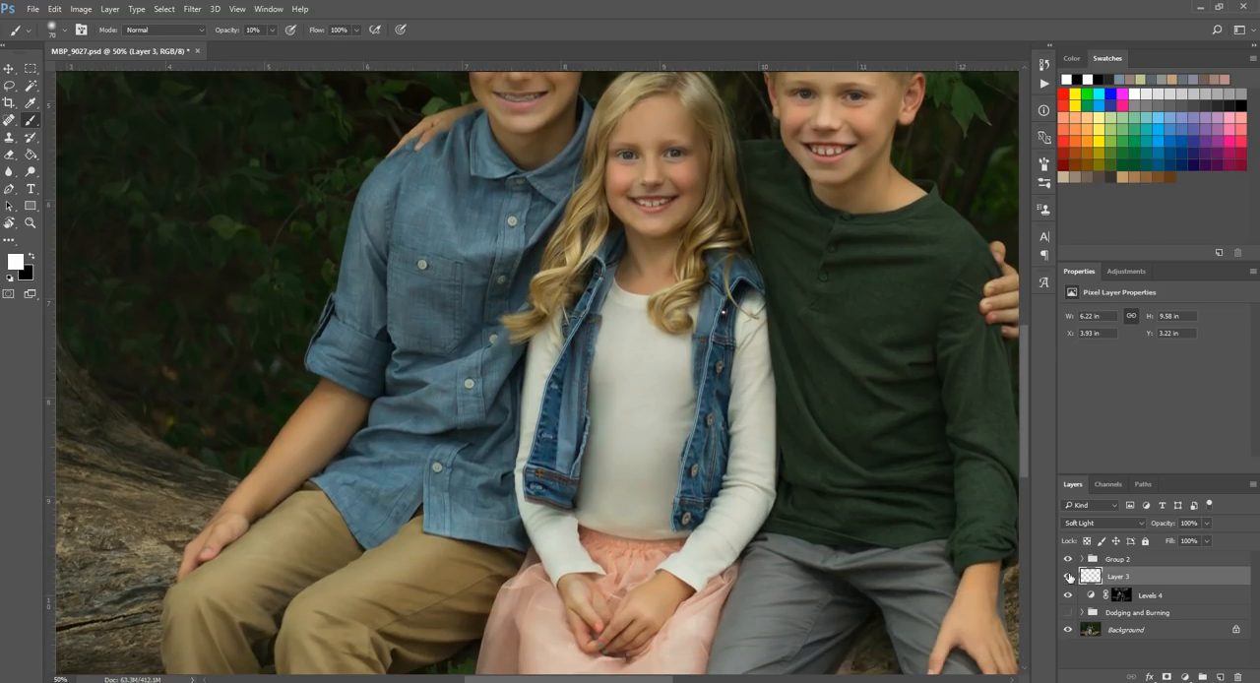
{"action": "scroll", "coordinate": [851, 453], "scroll_direction": "up", "scroll_amount": 2}
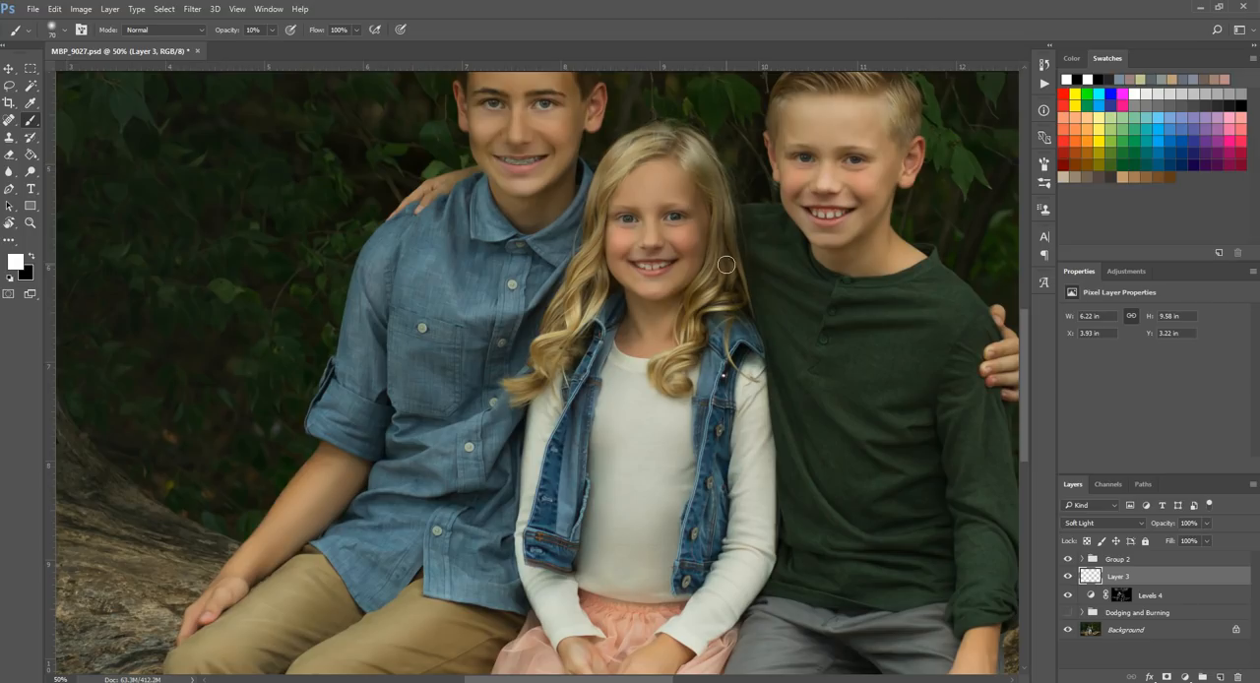
Step: Dodge the highlights of the younger boy's face and hair with white at size 80 on the Soft Light layer
{"action": "scroll", "coordinate": [613, 352], "scroll_direction": "up", "scroll_amount": 2}
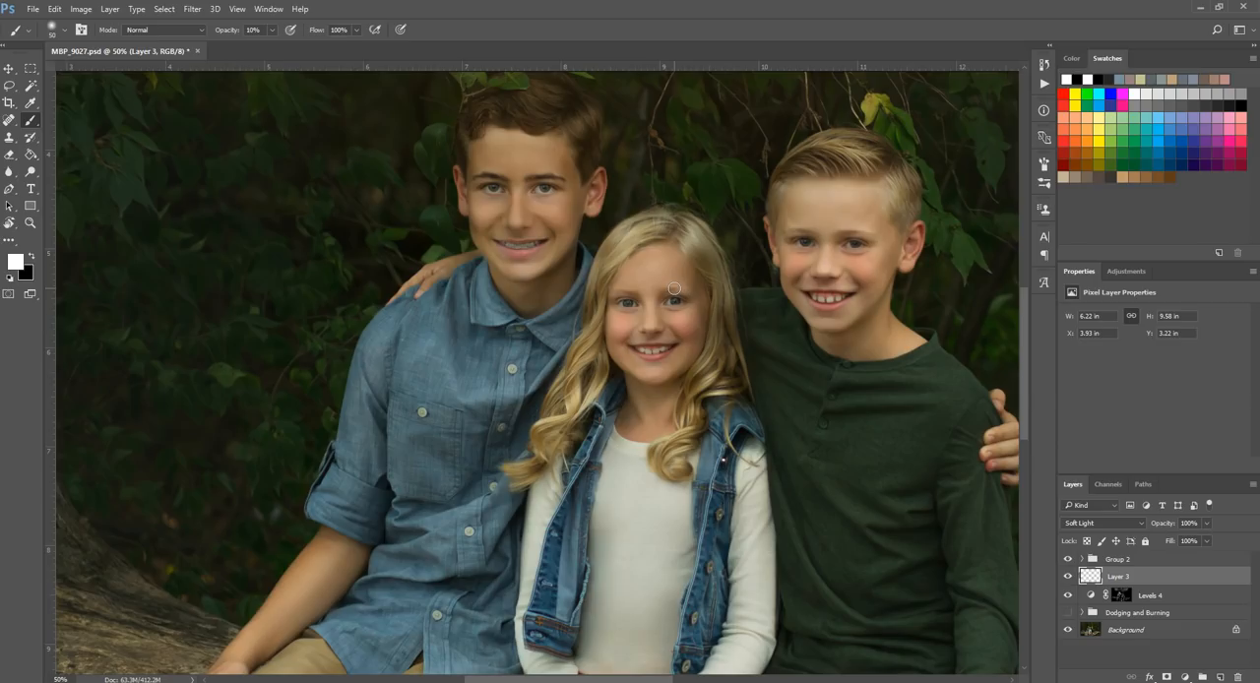
{"action": "key", "text": "bracketright"}
{"action": "mouse_move", "coordinate": [854, 242]}
{"action": "left_mouse_down"}
{"action": "mouse_move", "coordinate": [815, 187]}
{"action": "mouse_move", "coordinate": [836, 147]}
{"action": "mouse_move", "coordinate": [819, 145]}
{"action": "mouse_move", "coordinate": [900, 181]}
{"action": "left_mouse_up"}
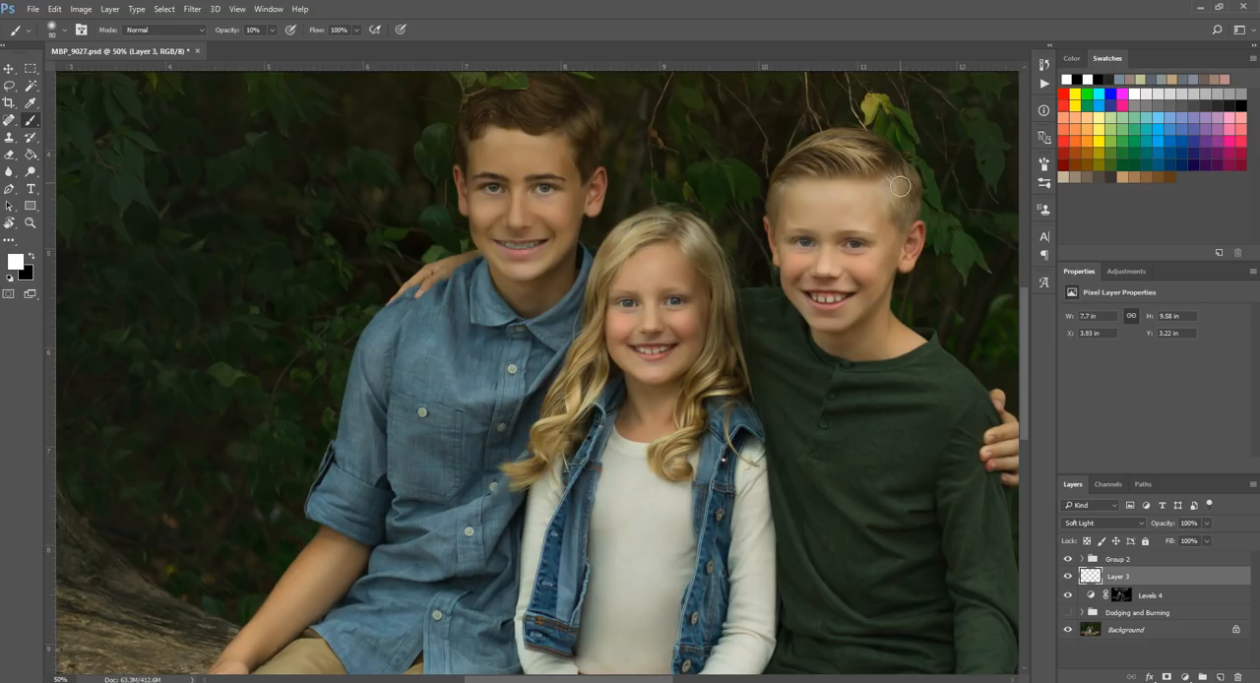
{"action": "mouse_move", "coordinate": [799, 280]}
{"action": "left_mouse_down"}
{"action": "mouse_move", "coordinate": [831, 323]}
{"action": "mouse_move", "coordinate": [855, 310]}
{"action": "mouse_move", "coordinate": [827, 294]}
{"action": "left_mouse_up"}
Step: Brush white on the Soft Light layer over the green shirt's neckline, front folds and sleeve, using up to size 100
{"action": "scroll", "coordinate": [837, 305], "scroll_direction": "down", "scroll_amount": 3}
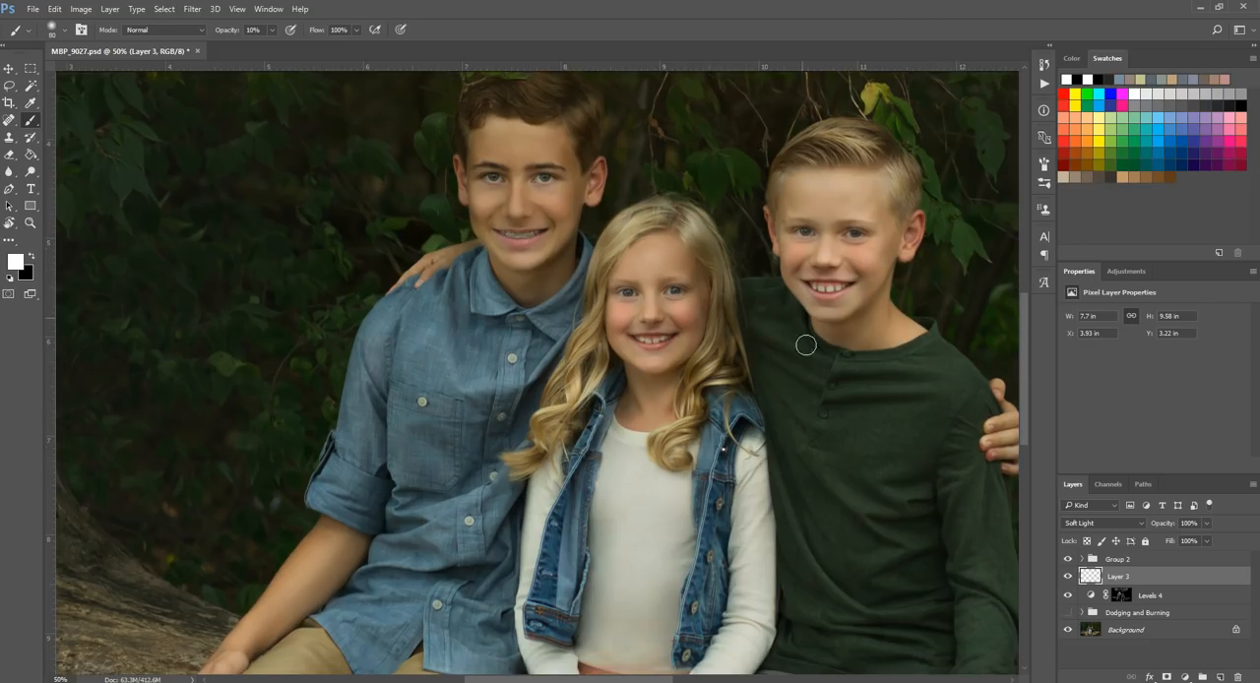
{"action": "mouse_move", "coordinate": [793, 284]}
{"action": "left_mouse_down"}
{"action": "mouse_move", "coordinate": [792, 312]}
{"action": "mouse_move", "coordinate": [881, 347]}
{"action": "mouse_move", "coordinate": [859, 309]}
{"action": "left_mouse_up"}
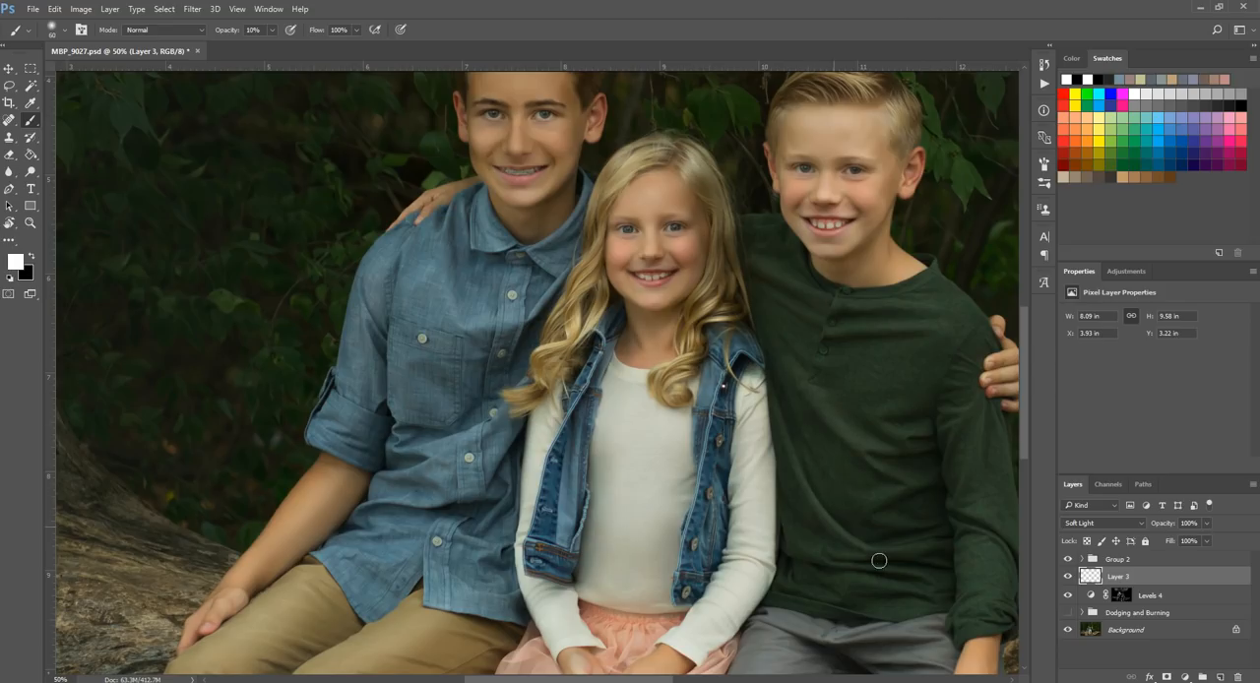
{"action": "scroll", "coordinate": [816, 534], "scroll_direction": "down", "scroll_amount": 3}
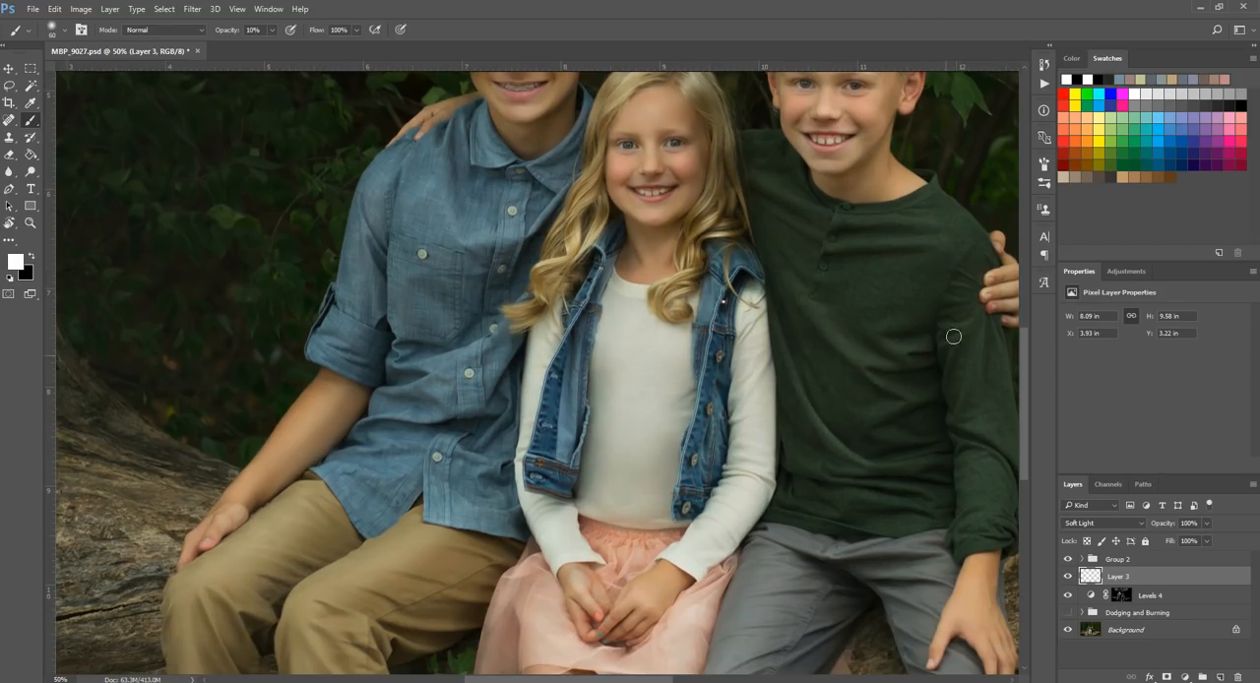
{"action": "left_click_drag", "start_coordinate": [979, 250], "coordinate": [981, 344]}
{"action": "key", "text": "]"}
{"action": "key", "text": "]"}
{"action": "key", "text": "]"}
{"action": "key", "text": "]"}
{"action": "mouse_move", "coordinate": [973, 262]}
{"action": "left_mouse_down"}
{"action": "mouse_move", "coordinate": [978, 430]}
{"action": "mouse_move", "coordinate": [995, 492]}
{"action": "mouse_move", "coordinate": [956, 626]}
{"action": "mouse_move", "coordinate": [988, 516]}
{"action": "left_mouse_up"}
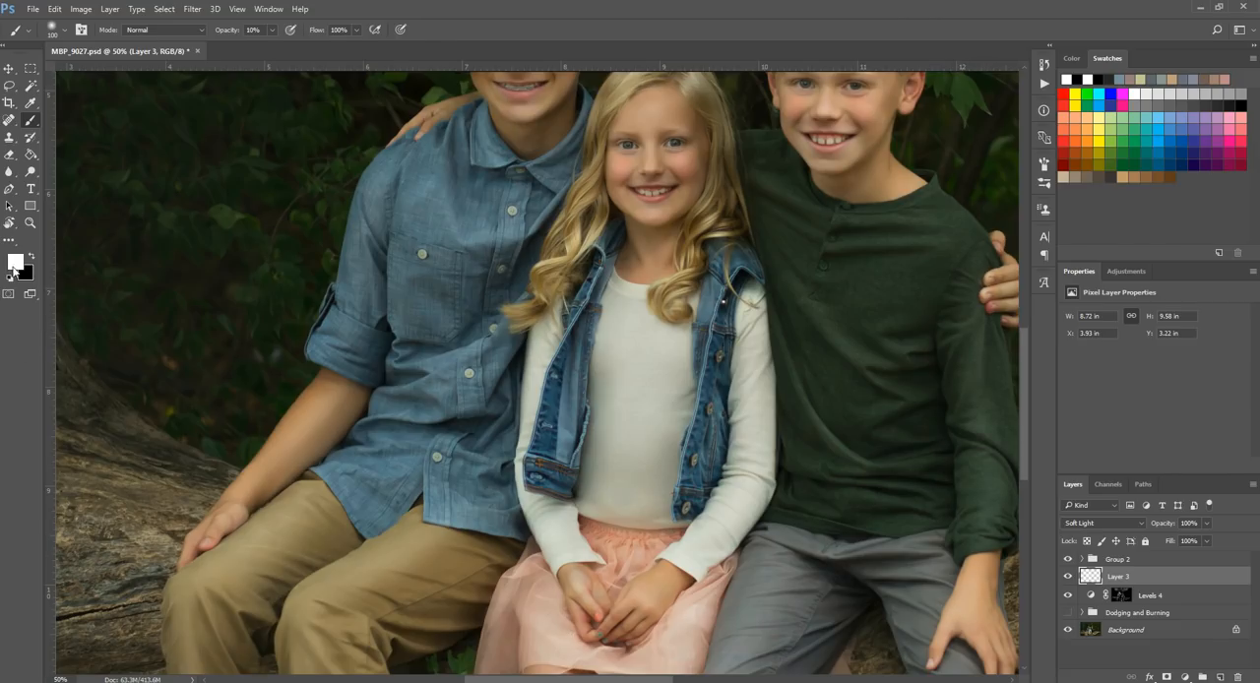
Step: Dodge the folds of the grey trousers on the Soft Light layer with a white brush at size 125
{"action": "left_click", "coordinate": [29, 224]}
{"action": "left_click", "coordinate": [693, 337], "text": "alt"}
{"action": "key", "text": "b"}
{"action": "key", "text": "bracketright"}
{"action": "key", "text": "bracketright"}
{"action": "key", "text": "bracketright"}
{"action": "scroll", "coordinate": [731, 557], "scroll_direction": "down", "scroll_amount": 3}
{"action": "key", "text": "bracketleft"}
{"action": "key", "text": "bracketleft"}
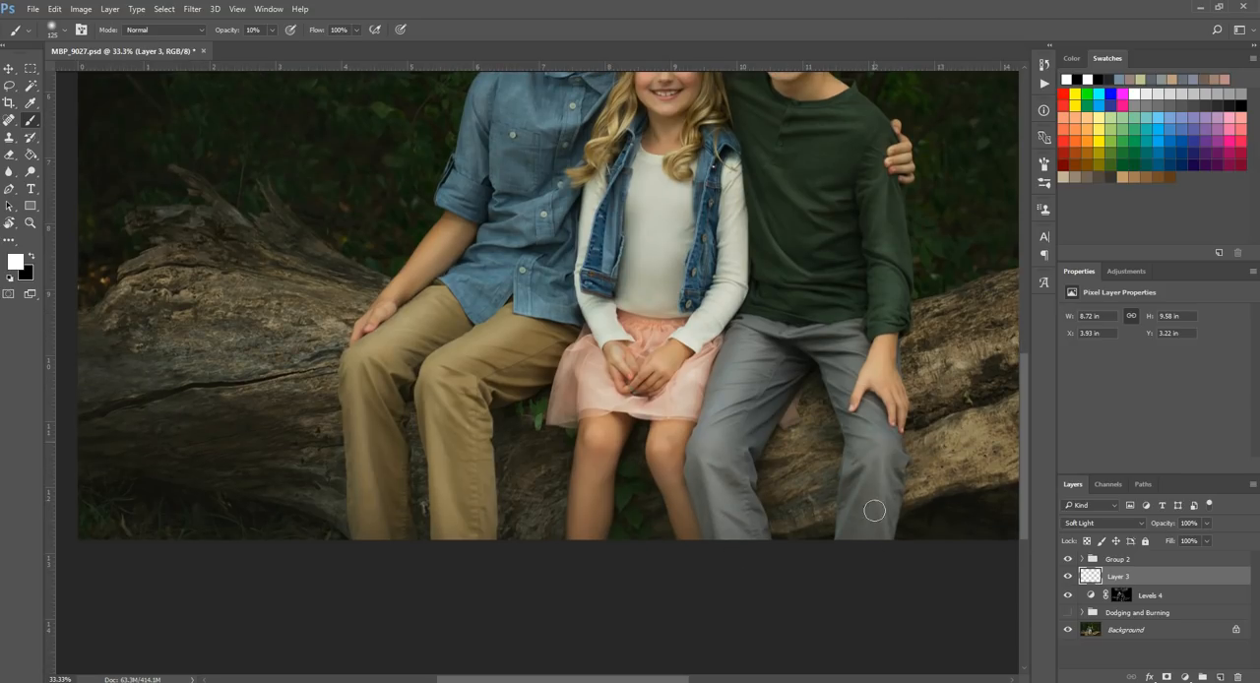
Step: Brush white on the Soft Light layer over the fingers resting on the younger boy's shoulder
{"action": "scroll", "coordinate": [866, 226], "scroll_direction": "up", "scroll_amount": 2}
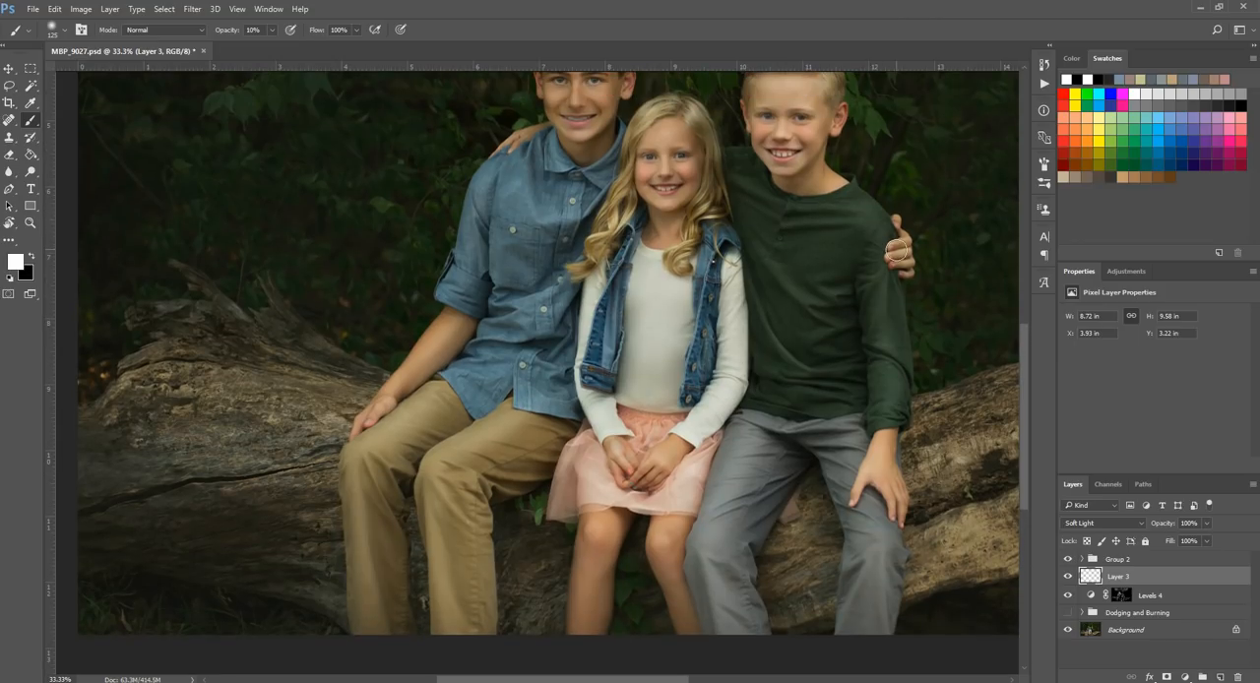
{"action": "left_click_drag", "start_coordinate": [899, 267], "coordinate": [892, 251]}
{"action": "key", "text": "bracketleft"}
{"action": "key", "text": "bracketleft"}
{"action": "key", "text": "bracketleft"}
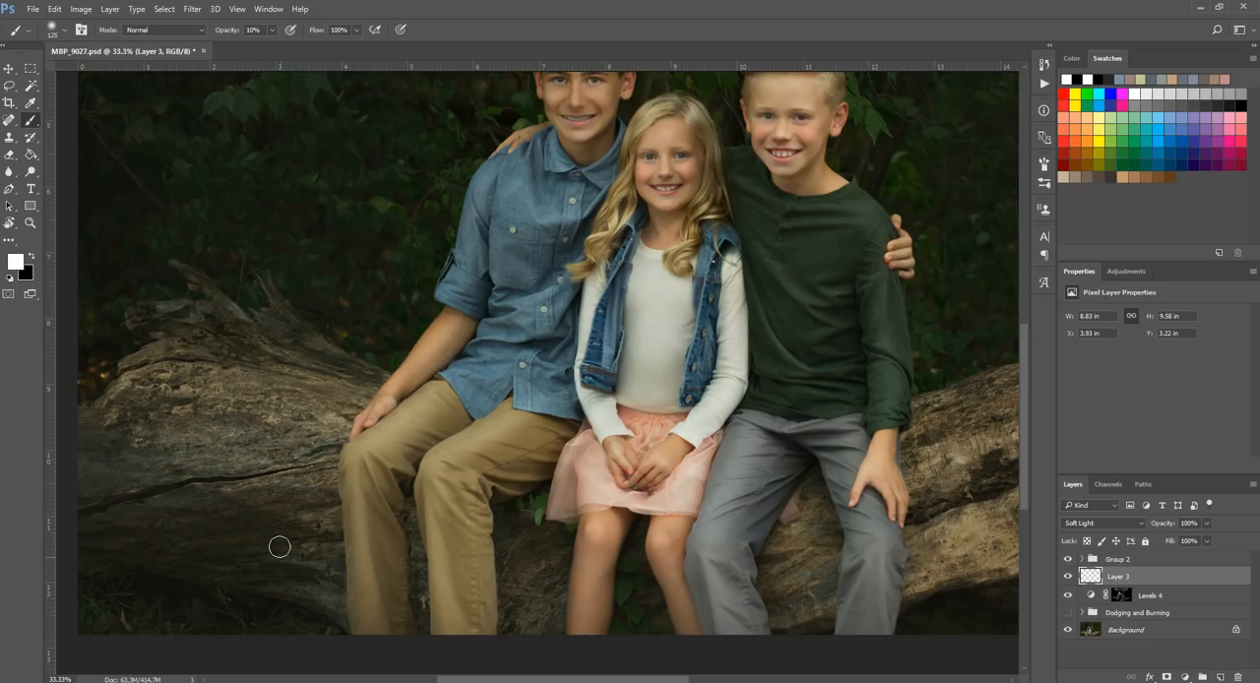
Step: Brush white at size 200 on the Soft Light layer over the log's highlights on both sides of the children
{"action": "scroll", "coordinate": [271, 536], "scroll_direction": "up", "scroll_amount": 2}
{"action": "scroll", "coordinate": [453, 373], "scroll_direction": "up", "scroll_amount": 2}
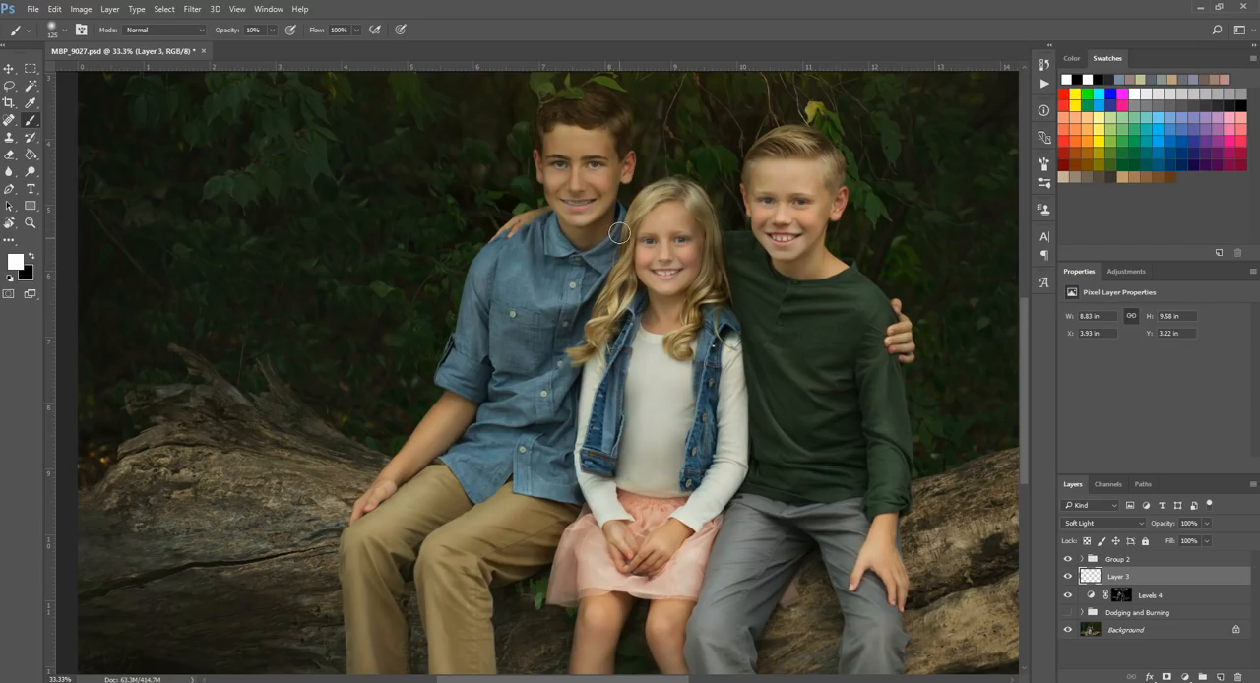
{"action": "scroll", "coordinate": [285, 398], "scroll_direction": "down", "scroll_amount": 3}
{"action": "left_click", "coordinate": [31, 223]}
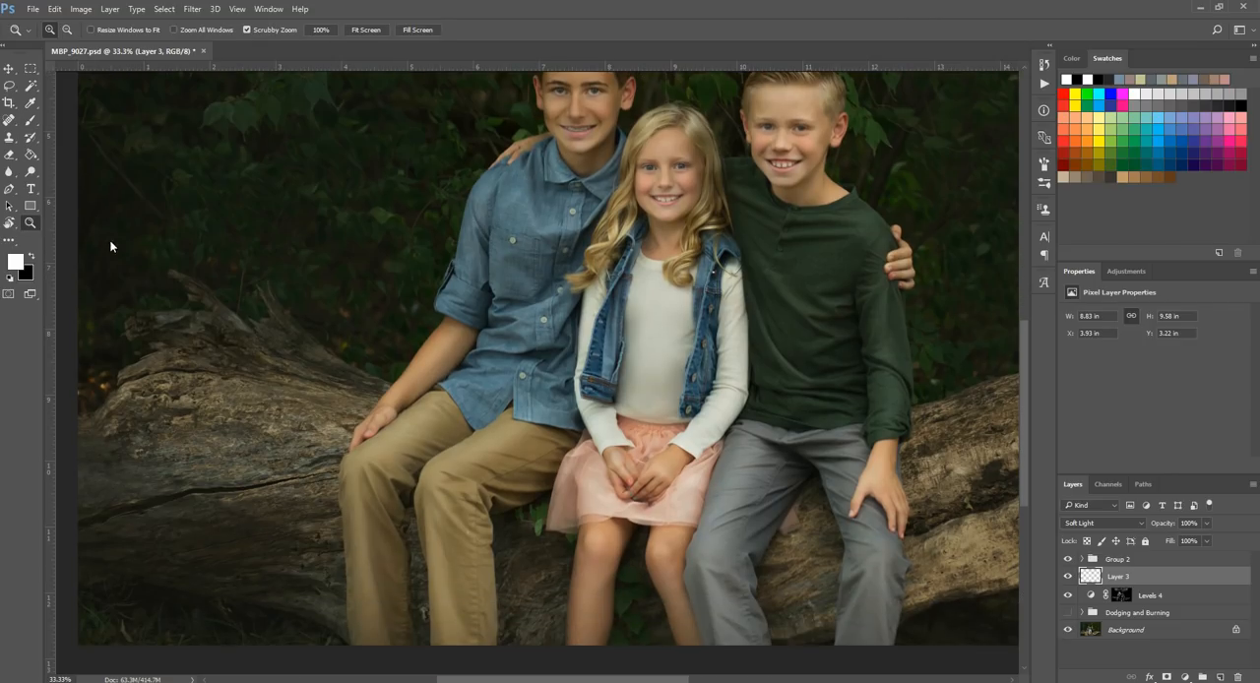
{"action": "left_click", "coordinate": [617, 387], "text": "alt"}
{"action": "left_click", "coordinate": [616, 387], "text": "alt"}
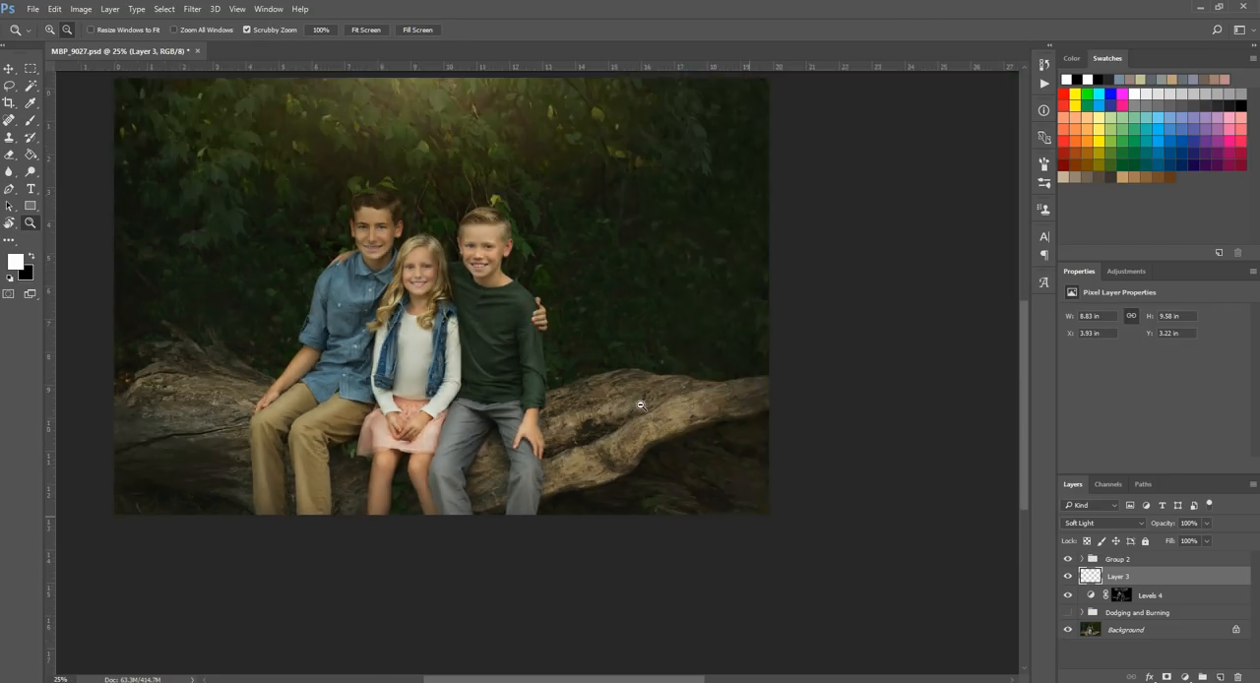
{"action": "left_click", "coordinate": [31, 119]}
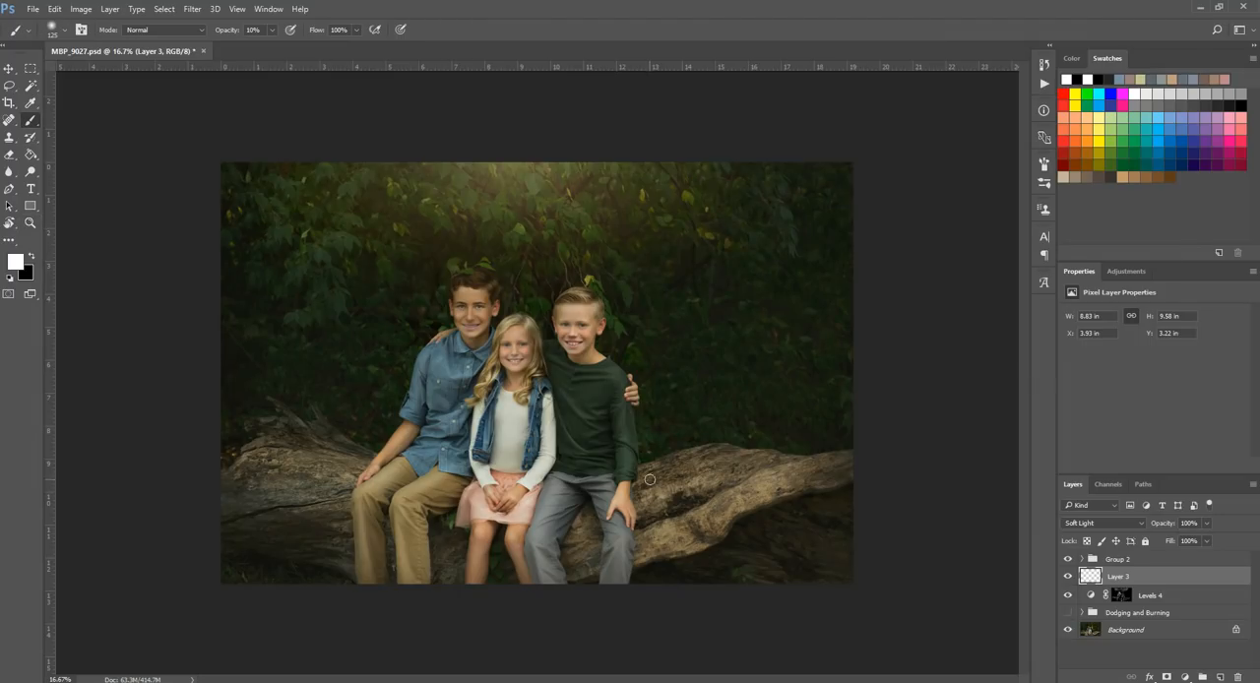
{"action": "key", "text": "bracketright"}
{"action": "key", "text": "bracketright"}
{"action": "key", "text": "bracketright"}
{"action": "mouse_move", "coordinate": [658, 491]}
{"action": "left_mouse_down"}
{"action": "mouse_move", "coordinate": [665, 474]}
{"action": "mouse_move", "coordinate": [737, 444]}
{"action": "mouse_move", "coordinate": [671, 526]}
{"action": "left_mouse_up"}
{"action": "mouse_move", "coordinate": [329, 459]}
{"action": "left_mouse_down"}
{"action": "mouse_move", "coordinate": [317, 500]}
{"action": "mouse_move", "coordinate": [224, 510]}
{"action": "mouse_move", "coordinate": [318, 490]}
{"action": "left_mouse_up"}
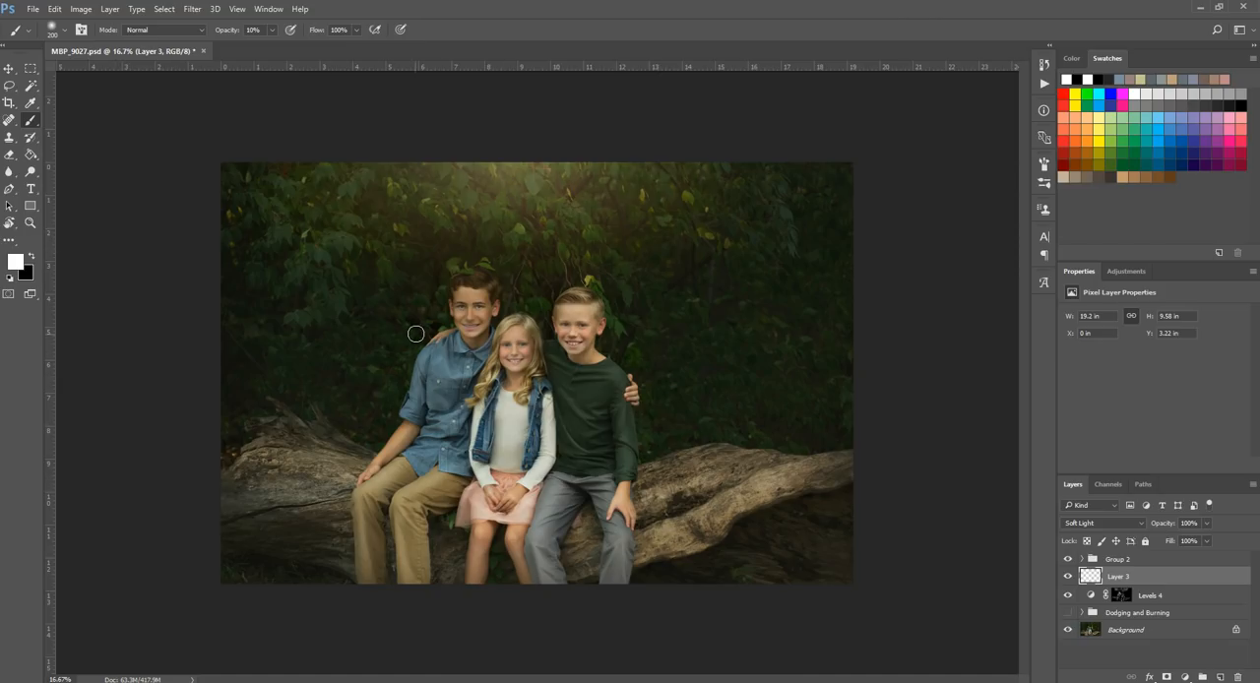
Step: Examine the dodging on the children's faces and clothing at 50% zoom, then return to the full-image view
{"action": "key", "text": "bracketleft"}
{"action": "key", "text": "z"}
{"action": "left_click", "coordinate": [423, 398]}
{"action": "left_click", "coordinate": [413, 213]}
{"action": "left_click", "coordinate": [30, 121]}
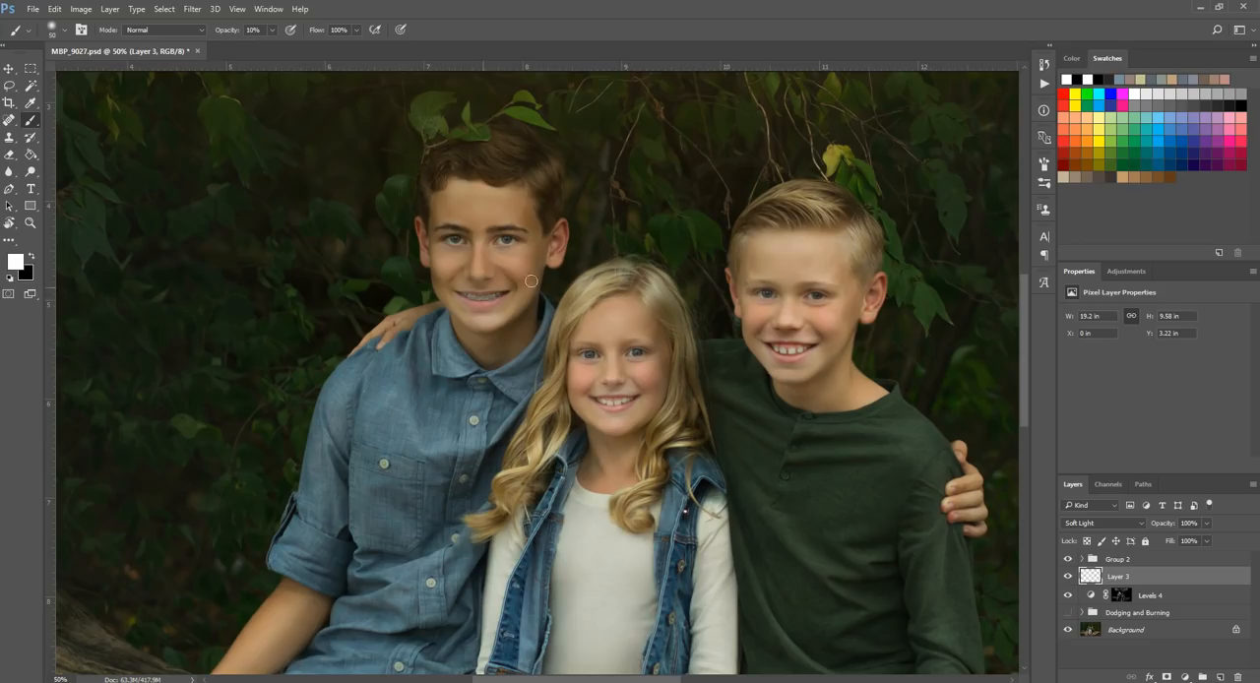
{"action": "scroll", "coordinate": [447, 351], "scroll_direction": "down", "scroll_amount": 3}
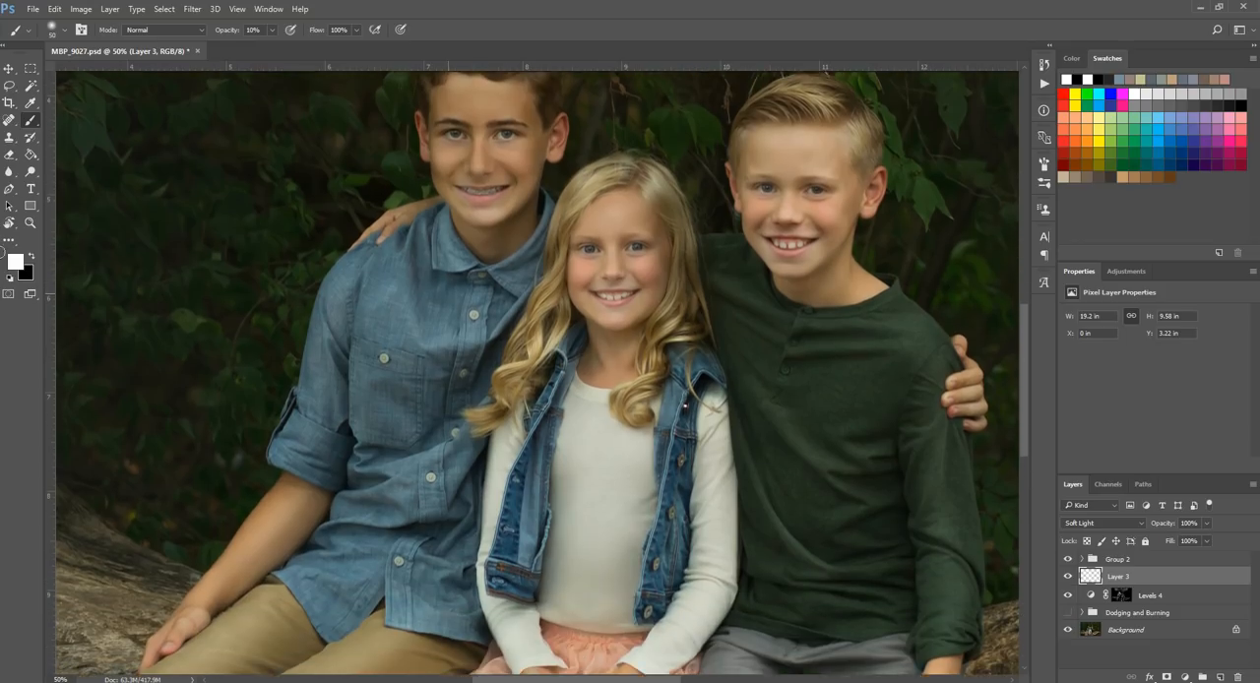
{"action": "left_click", "coordinate": [30, 208]}
{"action": "left_click", "coordinate": [31, 223]}
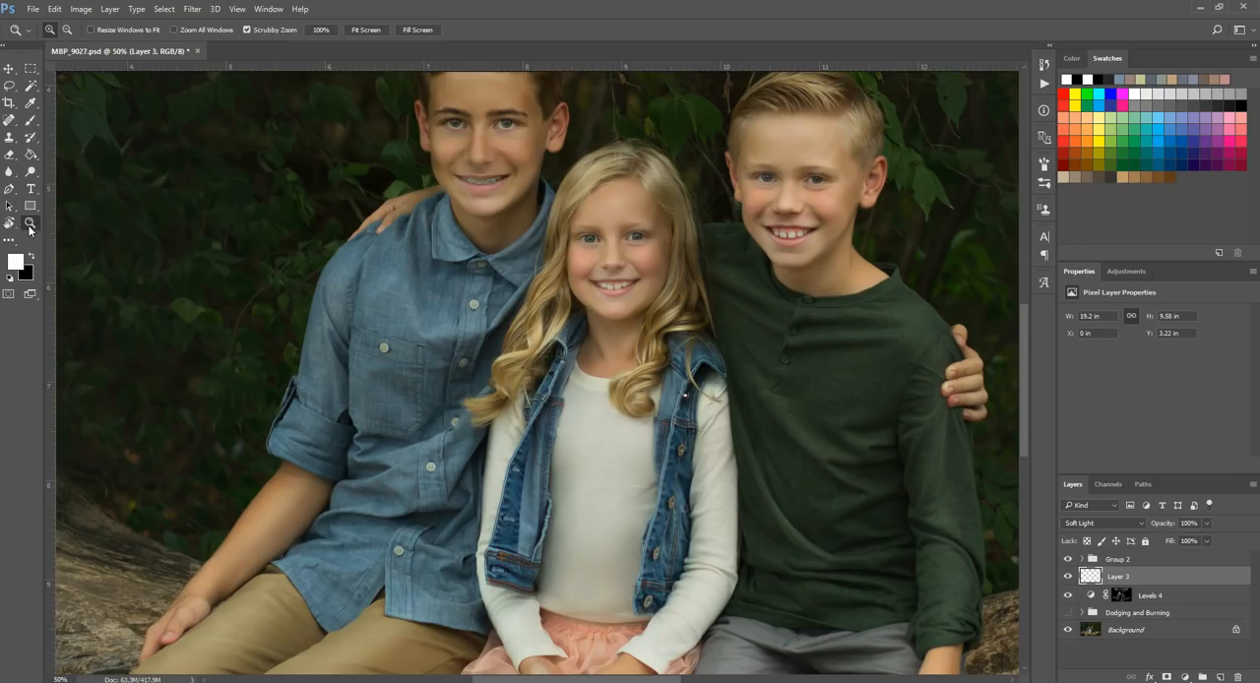
{"action": "left_click", "coordinate": [440, 314], "text": "alt"}
{"action": "left_click", "coordinate": [287, 453], "text": "alt"}
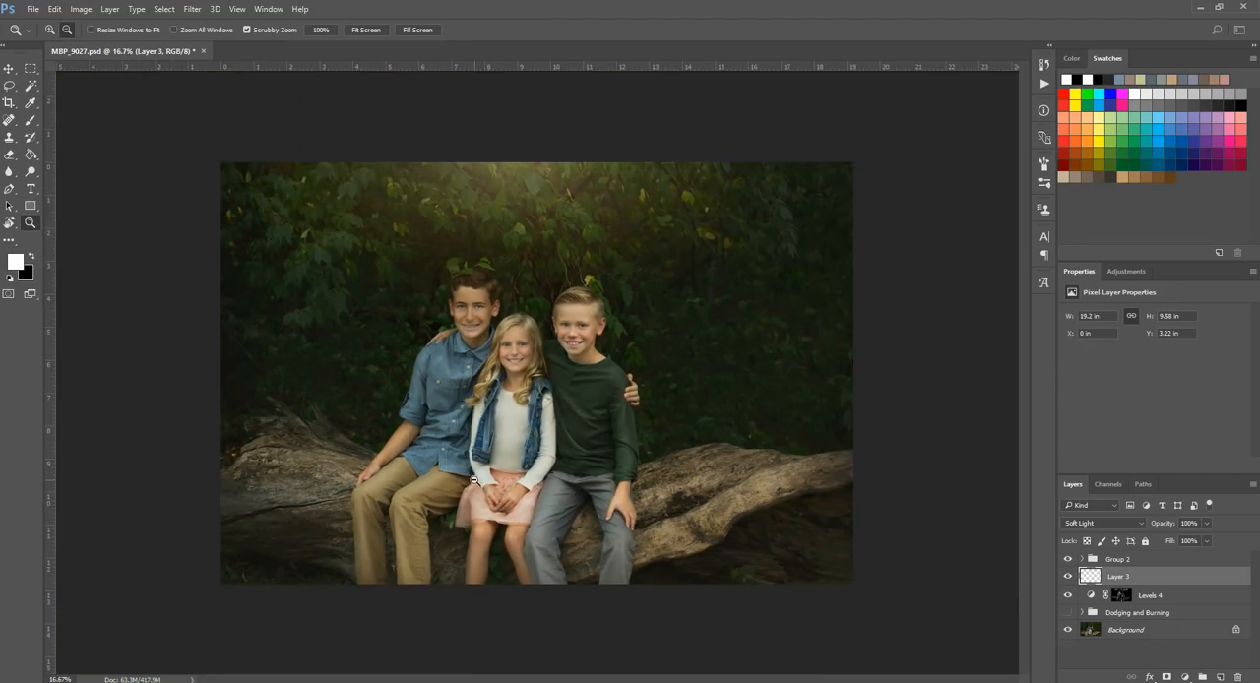
Step: Burn the shadows of the log and the ground beneath its right end with black on the Soft Light layer
{"action": "left_click", "coordinate": [31, 257]}
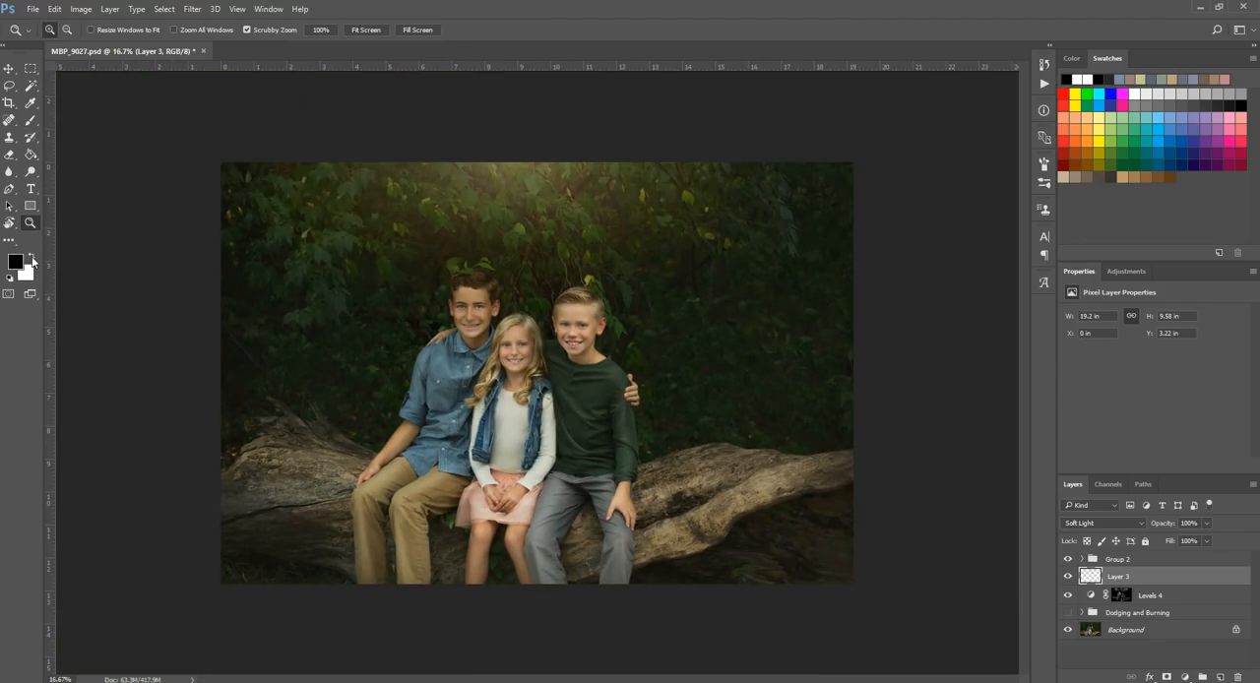
{"action": "left_click", "coordinate": [31, 120]}
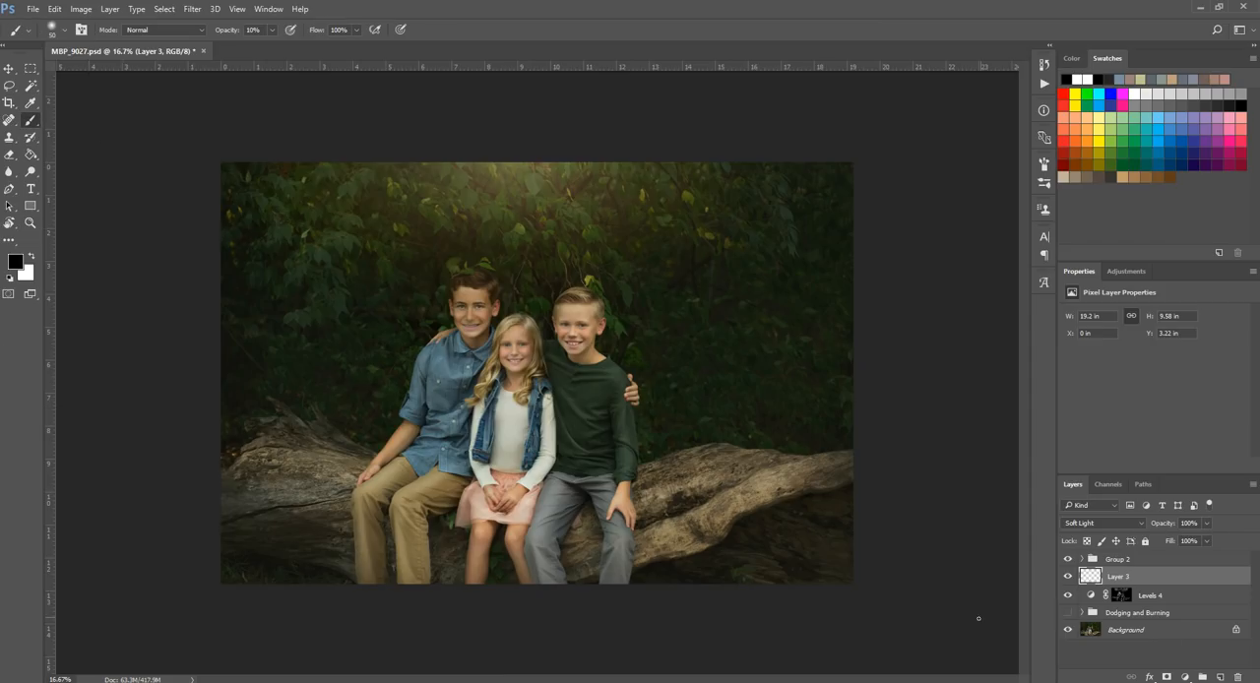
{"action": "key", "text": "bracketright"}
{"action": "key", "text": "bracketright"}
{"action": "key", "text": "bracketright"}
{"action": "key", "text": "bracketright"}
{"action": "key", "text": "bracketright"}
{"action": "mouse_move", "coordinate": [645, 484]}
{"action": "left_mouse_down"}
{"action": "mouse_move", "coordinate": [716, 464]}
{"action": "mouse_move", "coordinate": [715, 451]}
{"action": "mouse_move", "coordinate": [673, 604]}
{"action": "mouse_move", "coordinate": [641, 566]}
{"action": "mouse_move", "coordinate": [810, 495]}
{"action": "left_mouse_up"}
{"action": "key", "text": "bracketright"}
{"action": "key", "text": "bracketright"}
{"action": "key", "text": "bracketright"}
{"action": "key", "text": "bracketright"}
{"action": "key", "text": "bracketright"}
{"action": "mouse_move", "coordinate": [654, 584]}
{"action": "left_mouse_down"}
{"action": "mouse_move", "coordinate": [841, 552]}
{"action": "mouse_move", "coordinate": [804, 567]}
{"action": "left_mouse_up"}
Step: Darken the photo's upper-right foliage, right side and lower-left corner with a very large black brush on the Soft Light layer
{"action": "key", "text": "bracketright"}
{"action": "key", "text": "bracketright"}
{"action": "key", "text": "bracketright"}
{"action": "key", "text": "bracketright"}
{"action": "key", "text": "bracketright"}
{"action": "key", "text": "bracketright"}
{"action": "key", "text": "bracketright"}
{"action": "key", "text": "bracketright"}
{"action": "key", "text": "bracketright"}
{"action": "key", "text": "bracketright"}
{"action": "key", "text": "bracketright"}
{"action": "left_click_drag", "start_coordinate": [922, 188], "coordinate": [824, 132]}
{"action": "mouse_move", "coordinate": [835, 276]}
{"action": "left_mouse_down"}
{"action": "mouse_move", "coordinate": [762, 243]}
{"action": "mouse_move", "coordinate": [795, 383]}
{"action": "mouse_move", "coordinate": [760, 501]}
{"action": "left_mouse_up"}
{"action": "mouse_move", "coordinate": [201, 460]}
{"action": "left_mouse_down"}
{"action": "mouse_move", "coordinate": [230, 255]}
{"action": "mouse_move", "coordinate": [281, 528]}
{"action": "mouse_move", "coordinate": [220, 493]}
{"action": "mouse_move", "coordinate": [212, 392]}
{"action": "mouse_move", "coordinate": [290, 557]}
{"action": "mouse_move", "coordinate": [239, 285]}
{"action": "mouse_move", "coordinate": [278, 204]}
{"action": "mouse_move", "coordinate": [254, 197]}
{"action": "mouse_move", "coordinate": [296, 433]}
{"action": "mouse_move", "coordinate": [150, 429]}
{"action": "mouse_move", "coordinate": [432, 649]}
{"action": "mouse_move", "coordinate": [468, 632]}
{"action": "mouse_move", "coordinate": [420, 600]}
{"action": "left_mouse_up"}
Step: Brush black at size 175 on the Soft Light layer over the shadows between the older boy and the girl
{"action": "key", "text": "bracketleft"}
{"action": "key", "text": "bracketleft"}
{"action": "key", "text": "bracketleft"}
{"action": "key", "text": "bracketleft"}
{"action": "key", "text": "bracketleft"}
{"action": "key", "text": "bracketleft"}
{"action": "key", "text": "bracketleft"}
{"action": "key", "text": "bracketleft"}
{"action": "key", "text": "bracketleft"}
{"action": "key", "text": "bracketleft"}
{"action": "key", "text": "bracketleft"}
{"action": "key", "text": "bracketleft"}
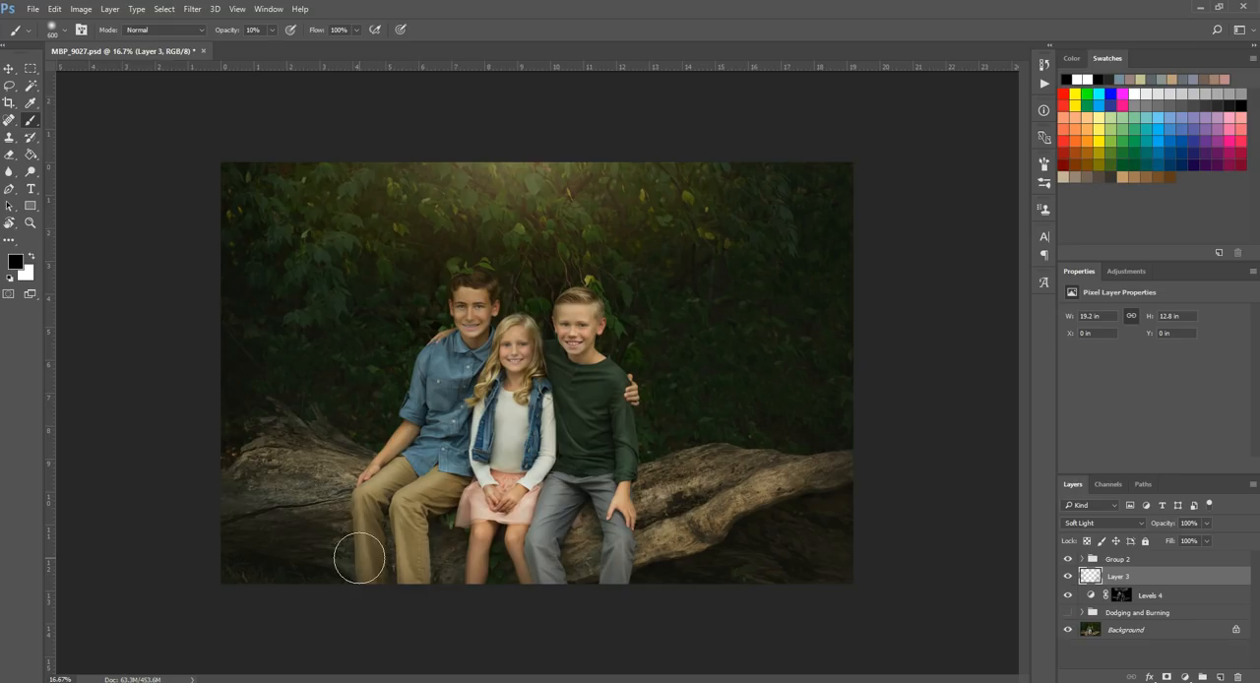
{"action": "key", "text": "bracketleft"}
{"action": "key", "text": "bracketleft"}
{"action": "key", "text": "bracketleft"}
{"action": "key", "text": "bracketleft"}
{"action": "key", "text": "bracketleft"}
{"action": "mouse_move", "coordinate": [432, 544]}
{"action": "left_mouse_down"}
{"action": "mouse_move", "coordinate": [433, 504]}
{"action": "mouse_move", "coordinate": [487, 478]}
{"action": "left_mouse_up"}
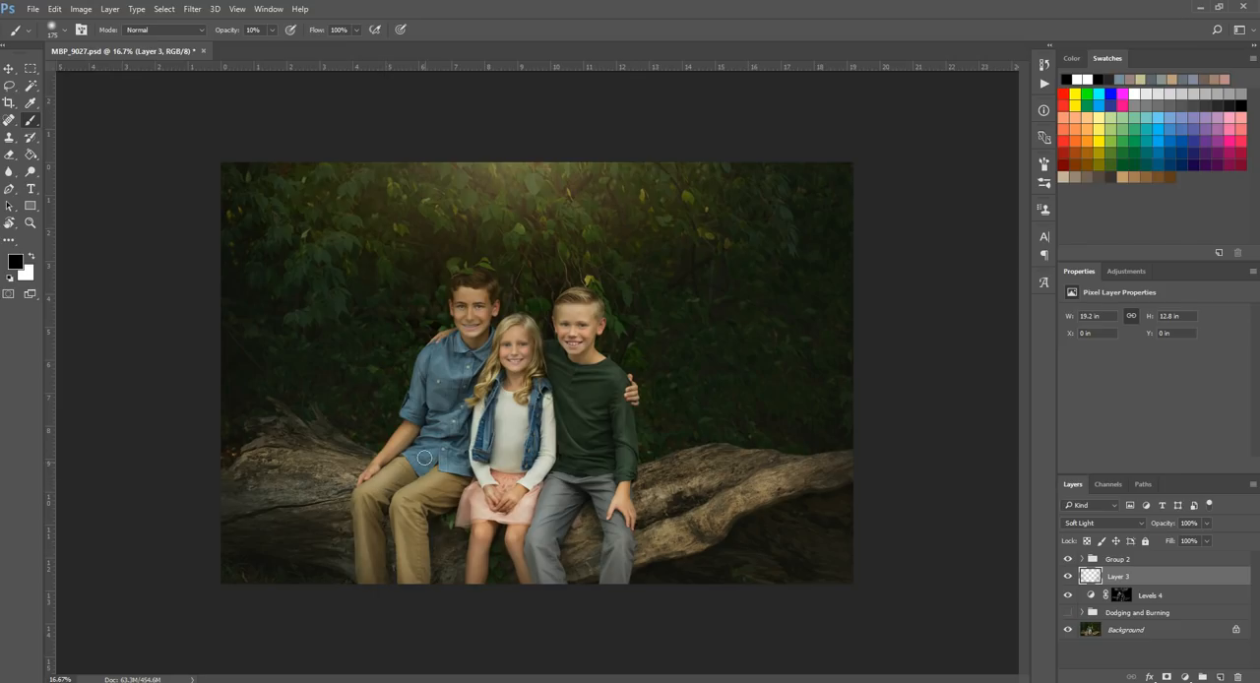
Step: Burn the folds on the shoulder of the older boy's blue shirt with black on the Soft Light layer
{"action": "mouse_move", "coordinate": [428, 379]}
{"action": "left_mouse_down"}
{"action": "mouse_move", "coordinate": [451, 377]}
{"action": "mouse_move", "coordinate": [430, 394]}
{"action": "mouse_move", "coordinate": [470, 383]}
{"action": "mouse_move", "coordinate": [446, 356]}
{"action": "left_mouse_up"}
{"action": "key", "text": "bracketleft"}
{"action": "key", "text": "bracketleft"}
{"action": "key", "text": "bracketleft"}
Step: Burn the shadows around the older boy's jaw, neck and collar with a black brush at size 80
{"action": "left_click", "coordinate": [31, 222]}
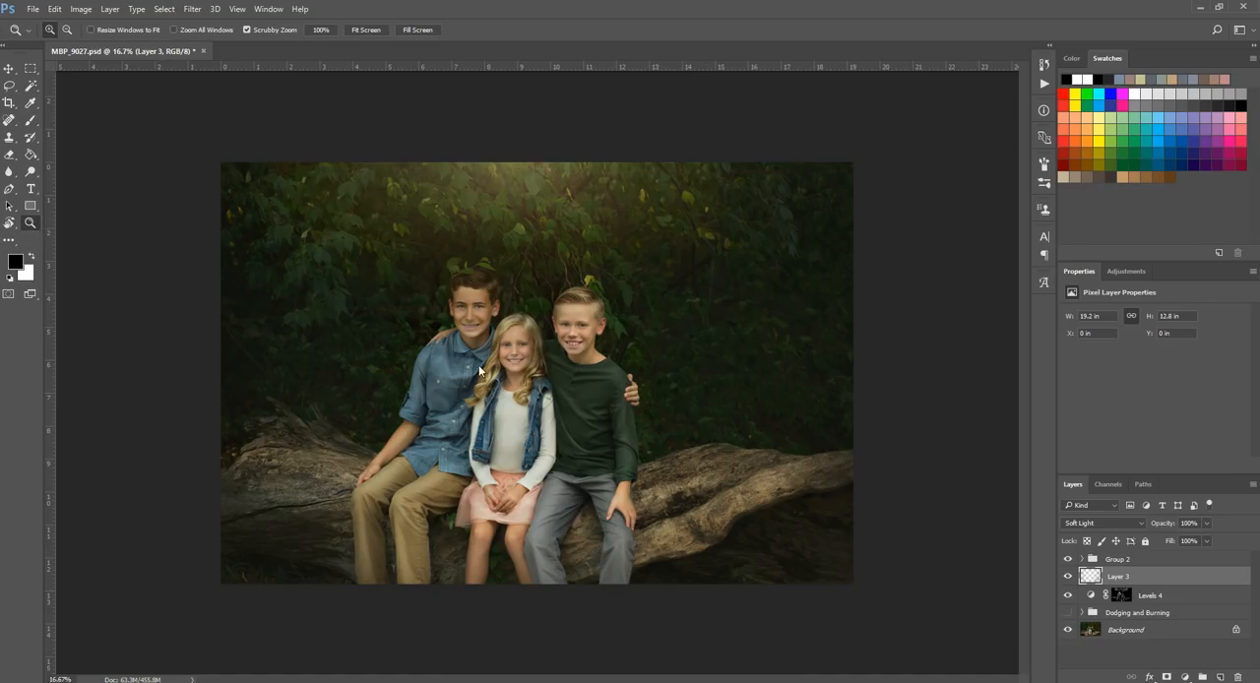
{"action": "left_click", "coordinate": [509, 341]}
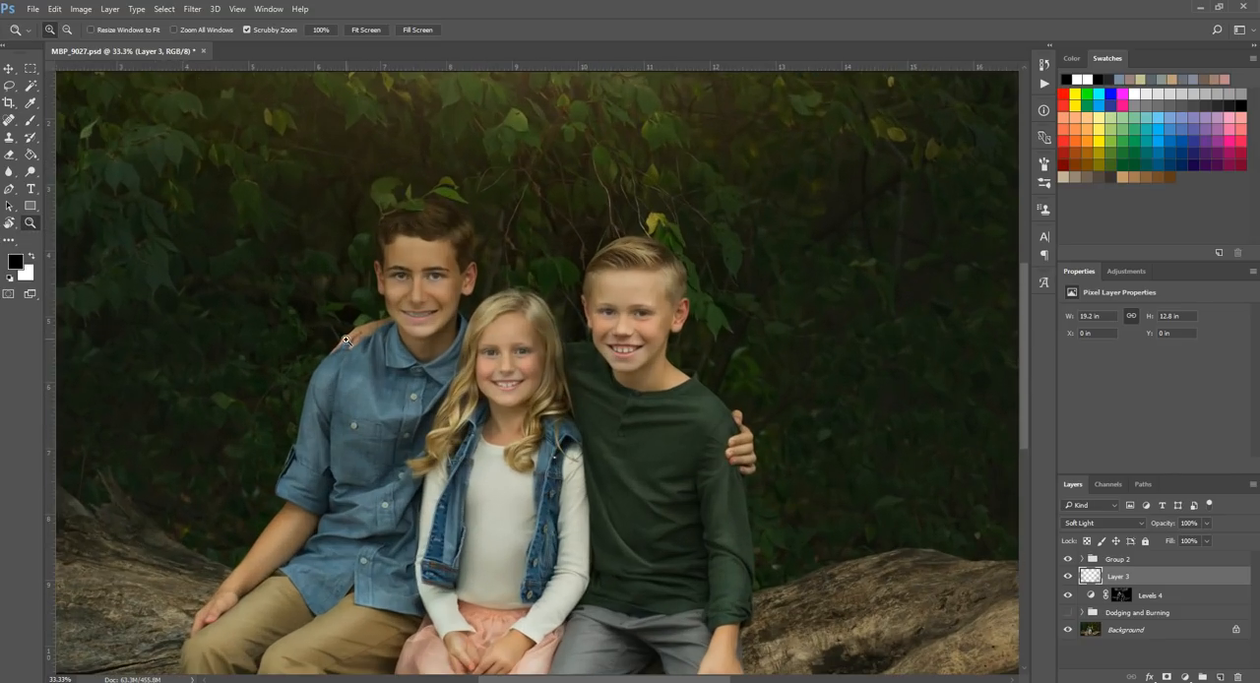
{"action": "left_click", "coordinate": [31, 120]}
{"action": "key", "text": "bracketleft"}
{"action": "key", "text": "bracketleft"}
{"action": "key", "text": "bracketleft"}
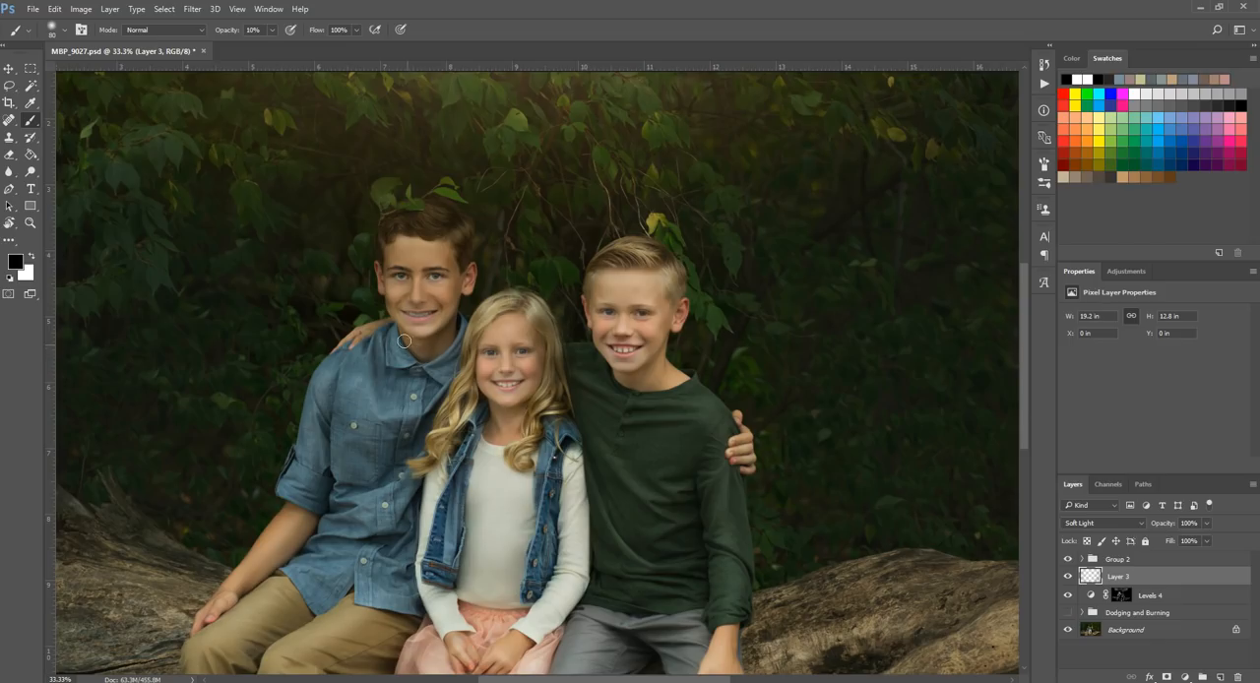
{"action": "mouse_move", "coordinate": [387, 319]}
{"action": "left_mouse_down"}
{"action": "mouse_move", "coordinate": [408, 340]}
{"action": "mouse_move", "coordinate": [444, 336]}
{"action": "mouse_move", "coordinate": [466, 290]}
{"action": "left_mouse_up"}
Step: Burn the shadows on the children's clothing with black at brush size 125, then return to the full-image view
{"action": "key", "text": "]"}
{"action": "key", "text": "]"}
{"action": "key", "text": "]"}
{"action": "key", "text": "bracketright"}
{"action": "scroll", "coordinate": [670, 502], "scroll_direction": "down", "scroll_amount": 3}
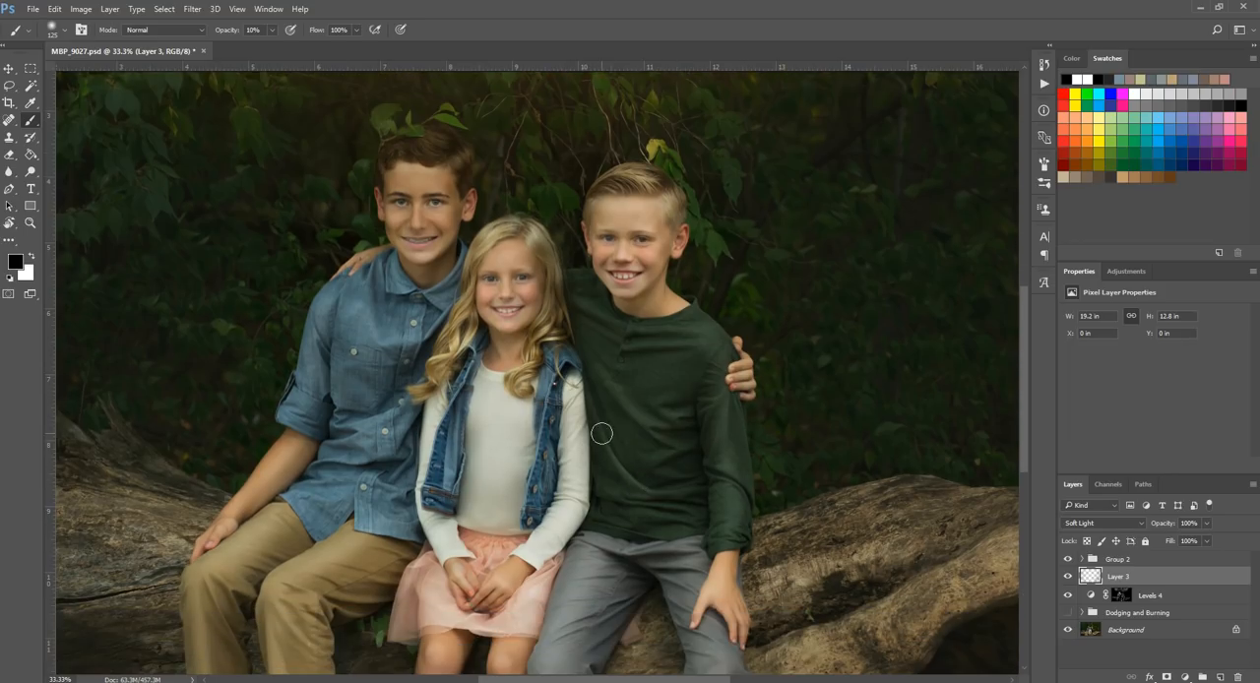
{"action": "scroll", "coordinate": [610, 429], "scroll_direction": "down", "scroll_amount": 2}
{"action": "left_click", "coordinate": [29, 224]}
{"action": "left_click_drag", "start_coordinate": [473, 299], "coordinate": [293, 325]}
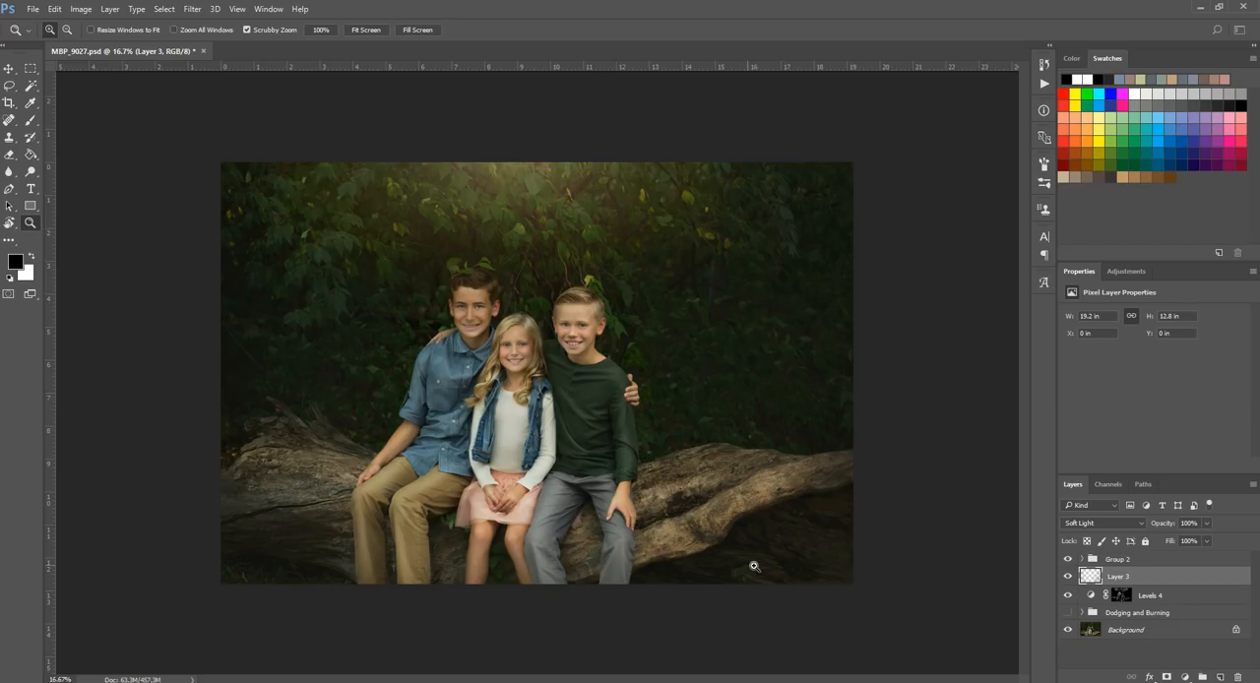
Step: Switch the Brush to white and set its size to 80
{"action": "left_click", "coordinate": [30, 120]}
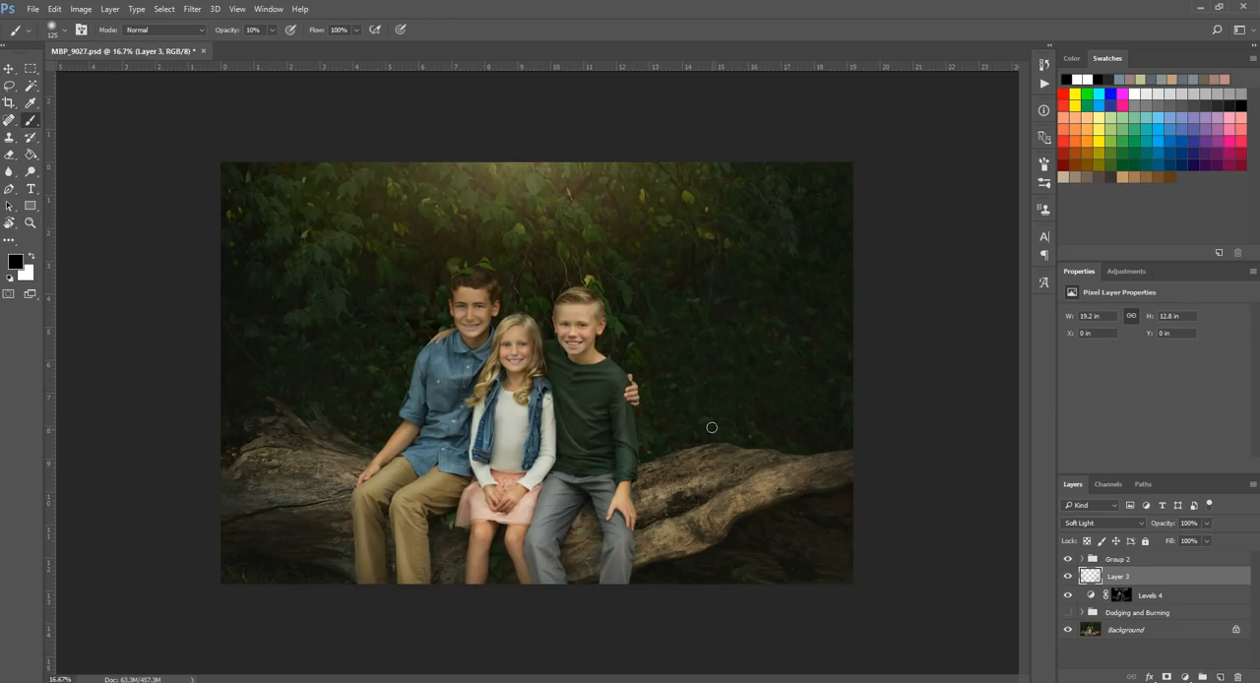
{"action": "key", "text": "bracketright"}
{"action": "key", "text": "bracketright"}
{"action": "key", "text": "bracketright"}
{"action": "key", "text": "bracketright"}
{"action": "left_click", "coordinate": [32, 257]}
{"action": "key", "text": "bracketleft"}
{"action": "key", "text": "bracketleft"}
{"action": "key", "text": "bracketleft"}
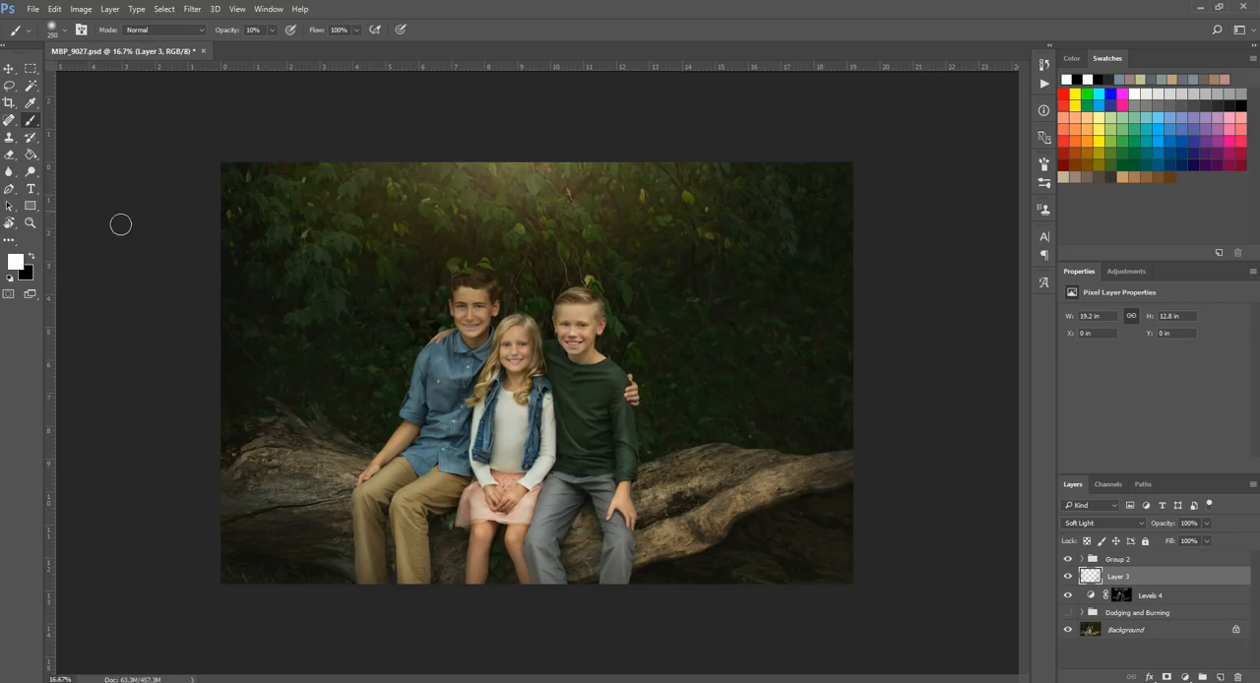
{"action": "key", "text": "bracketleft"}
{"action": "key", "text": "bracketleft"}
Step: Compare the photo with and without the Soft Light layer and the Levels 4 adjustment
{"action": "left_click", "coordinate": [1071, 577]}
{"action": "left_click", "coordinate": [1156, 600]}
{"action": "left_click", "coordinate": [1067, 598]}
{"action": "left_click", "coordinate": [1067, 597]}
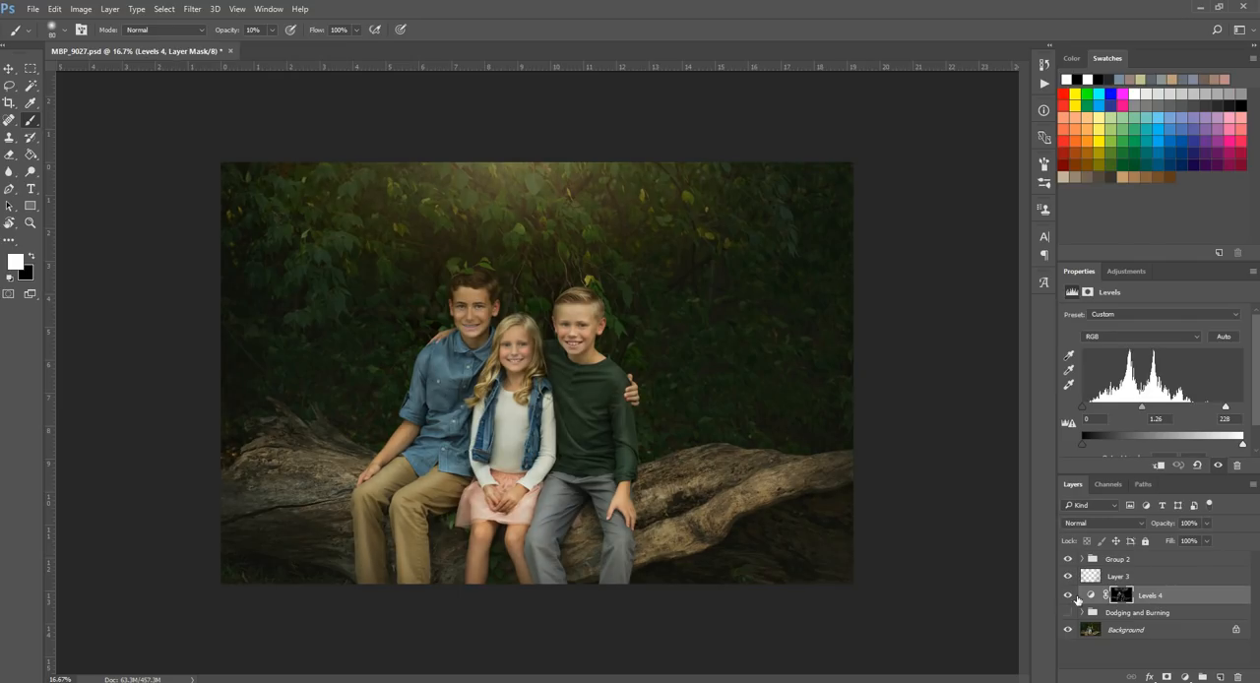
Step: Group Layer 3 with the Levels 4 adjustment, compare before and after, and lower the group's opacity to 89%
{"action": "left_click", "coordinate": [1147, 581]}
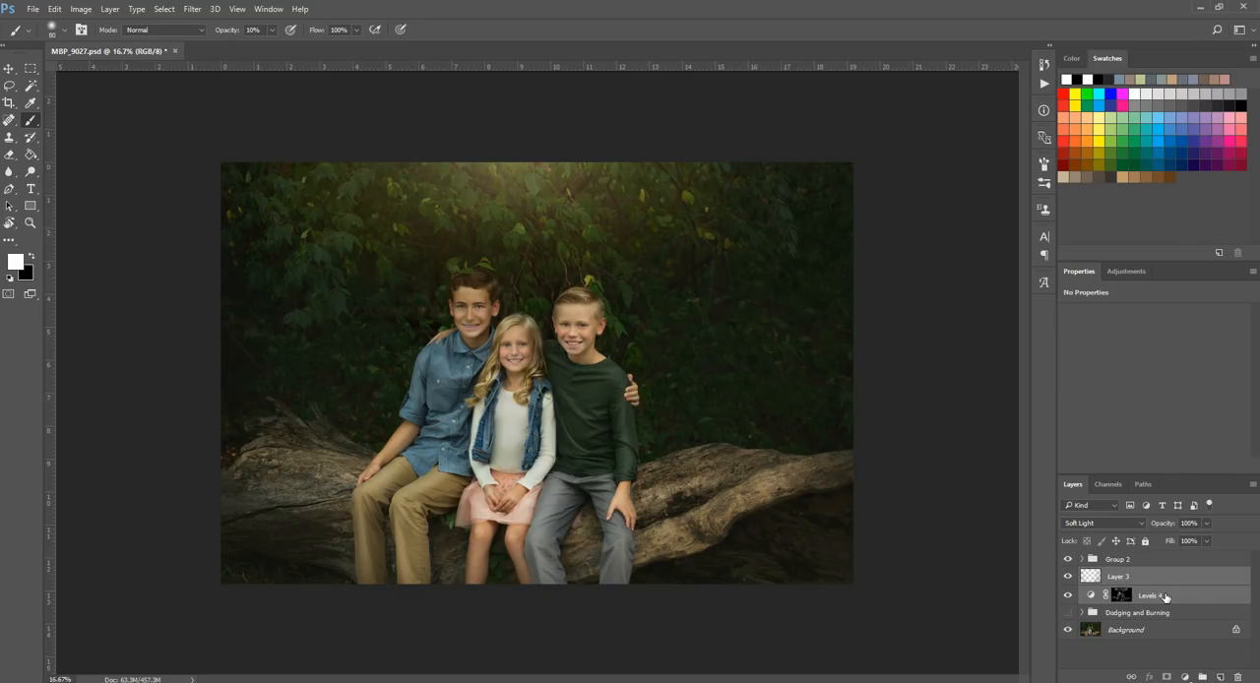
{"action": "key", "text": "ctrl+g"}
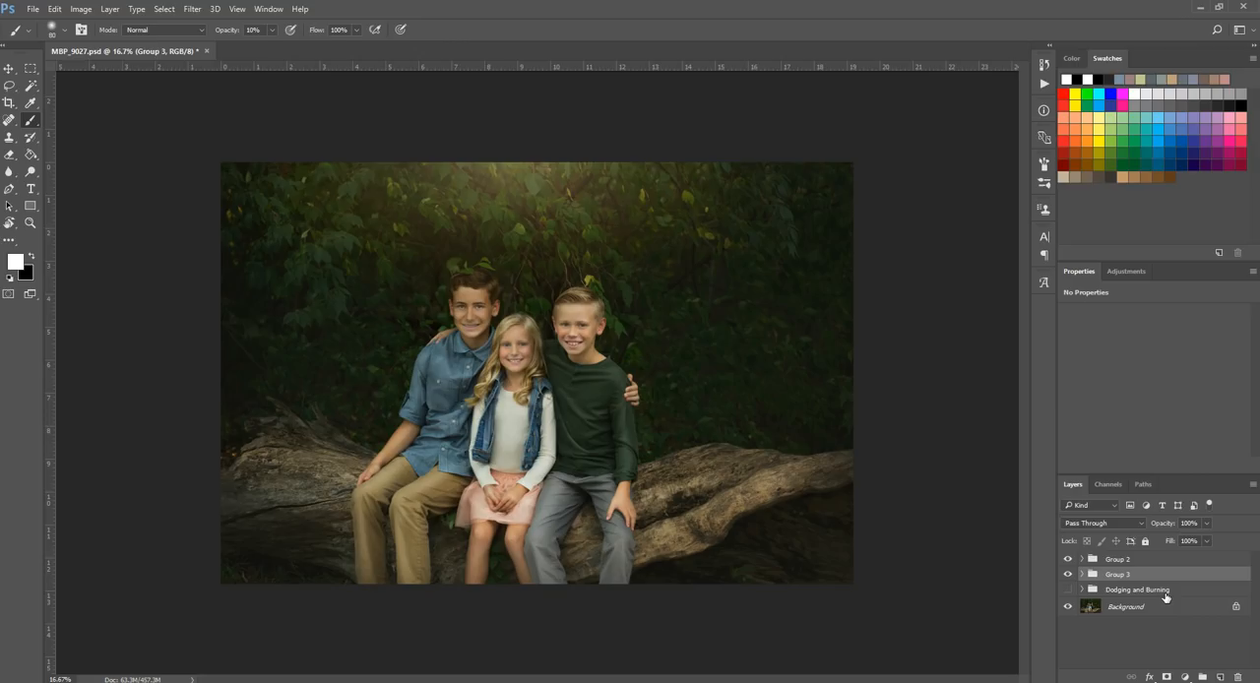
{"action": "left_click", "coordinate": [1067, 573]}
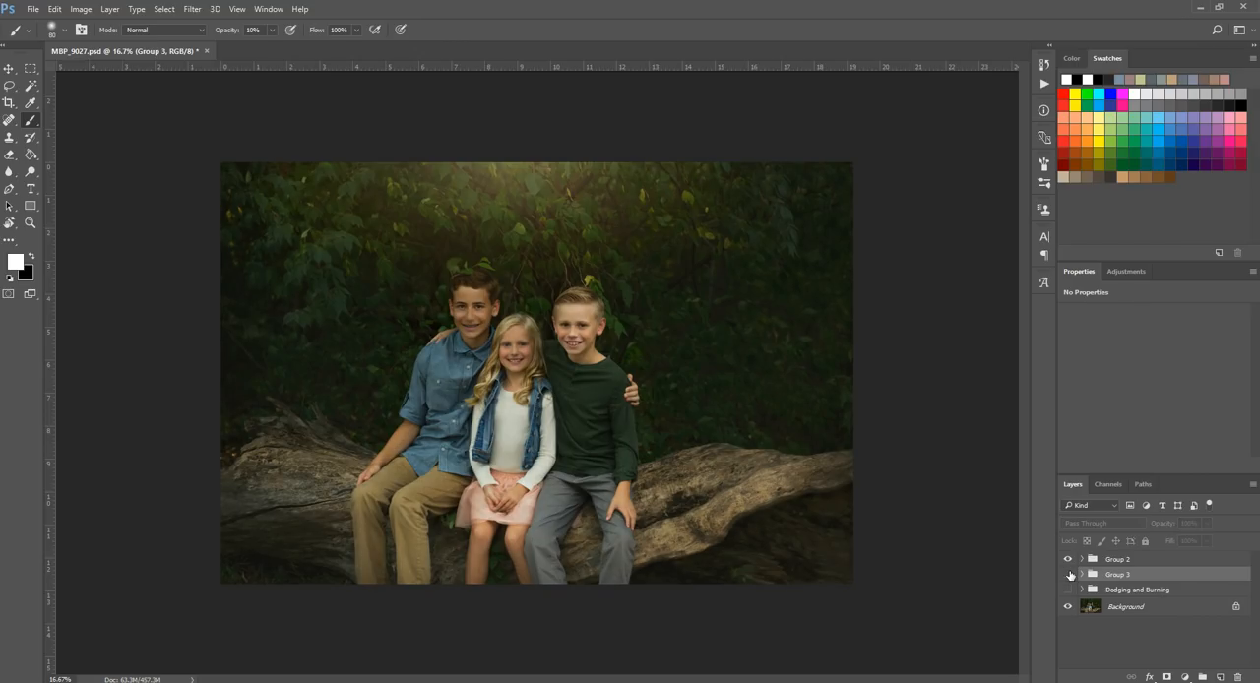
{"action": "left_click", "coordinate": [1067, 574]}
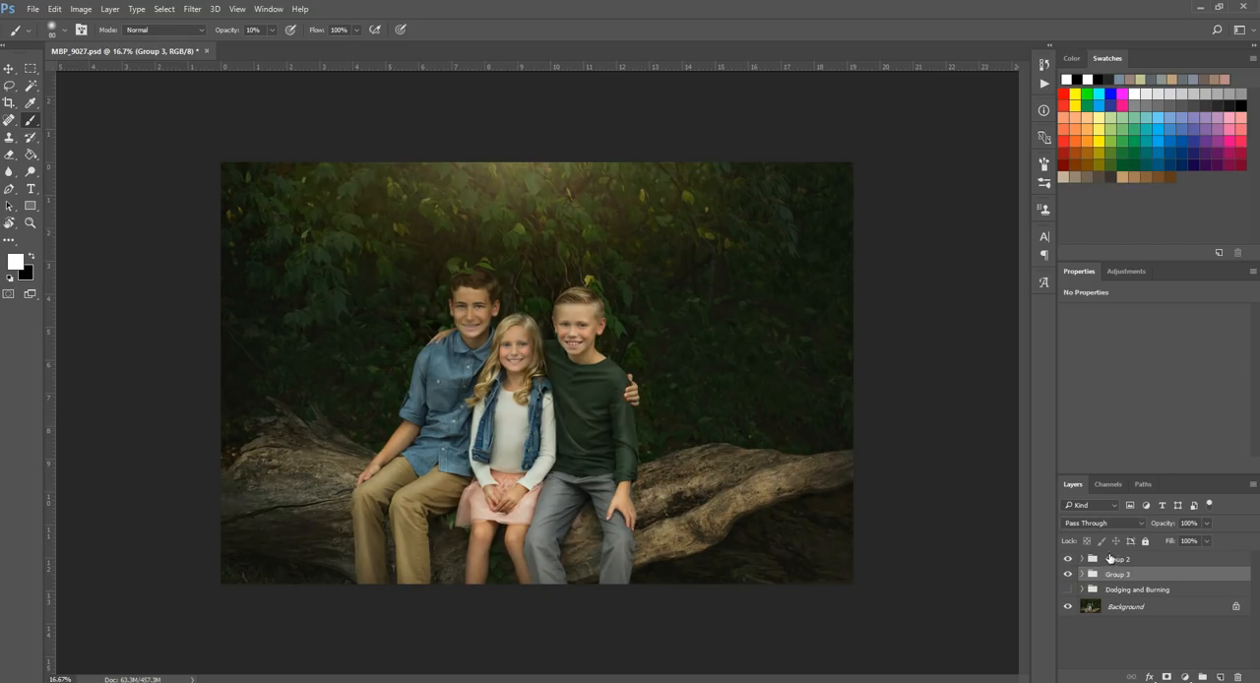
{"action": "left_click", "coordinate": [1206, 523]}
{"action": "left_click_drag", "start_coordinate": [1206, 540], "coordinate": [1201, 543]}
Step: Brush black at size 45 on Layer 3 inside the group over the shadows beneath the girl's chin at 50% zoom
{"action": "left_click", "coordinate": [1082, 574]}
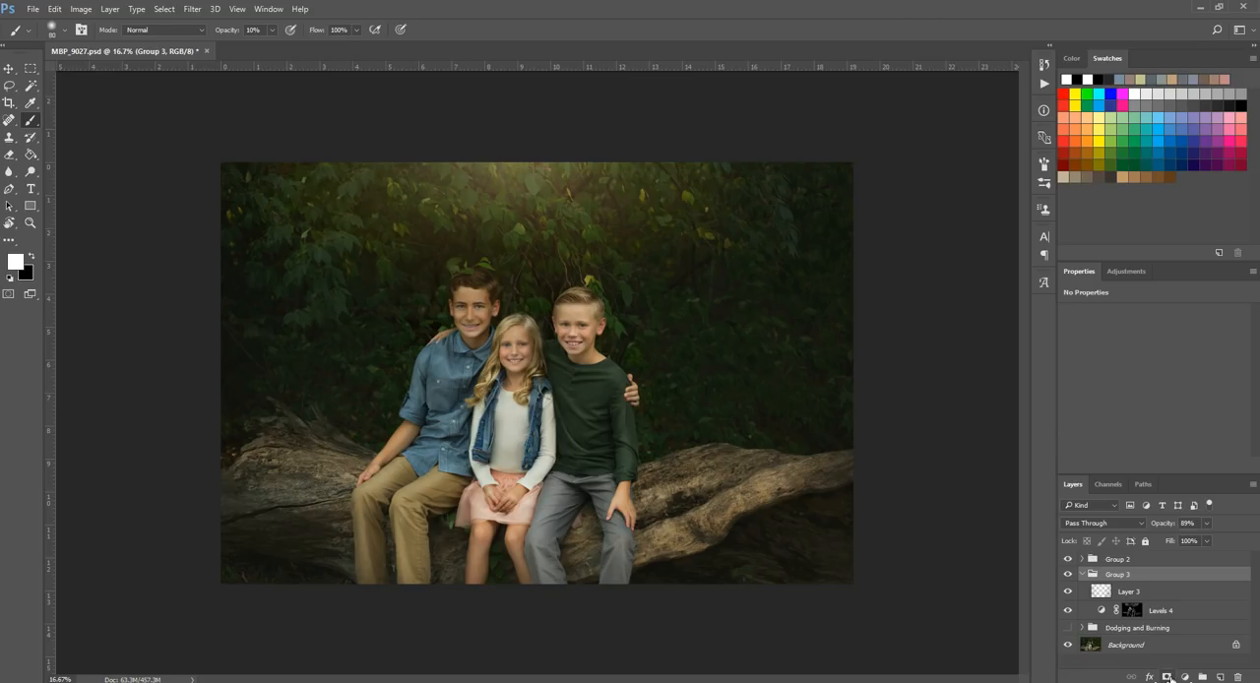
{"action": "left_click", "coordinate": [1101, 592]}
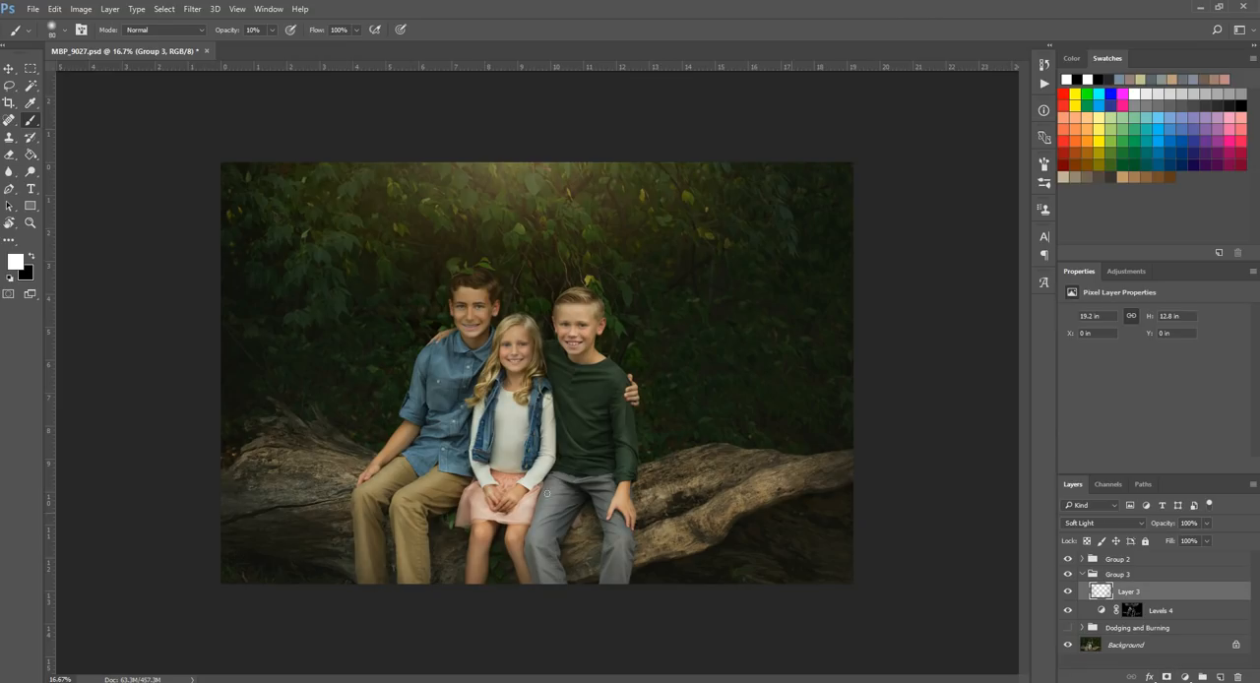
{"action": "left_click", "coordinate": [30, 222]}
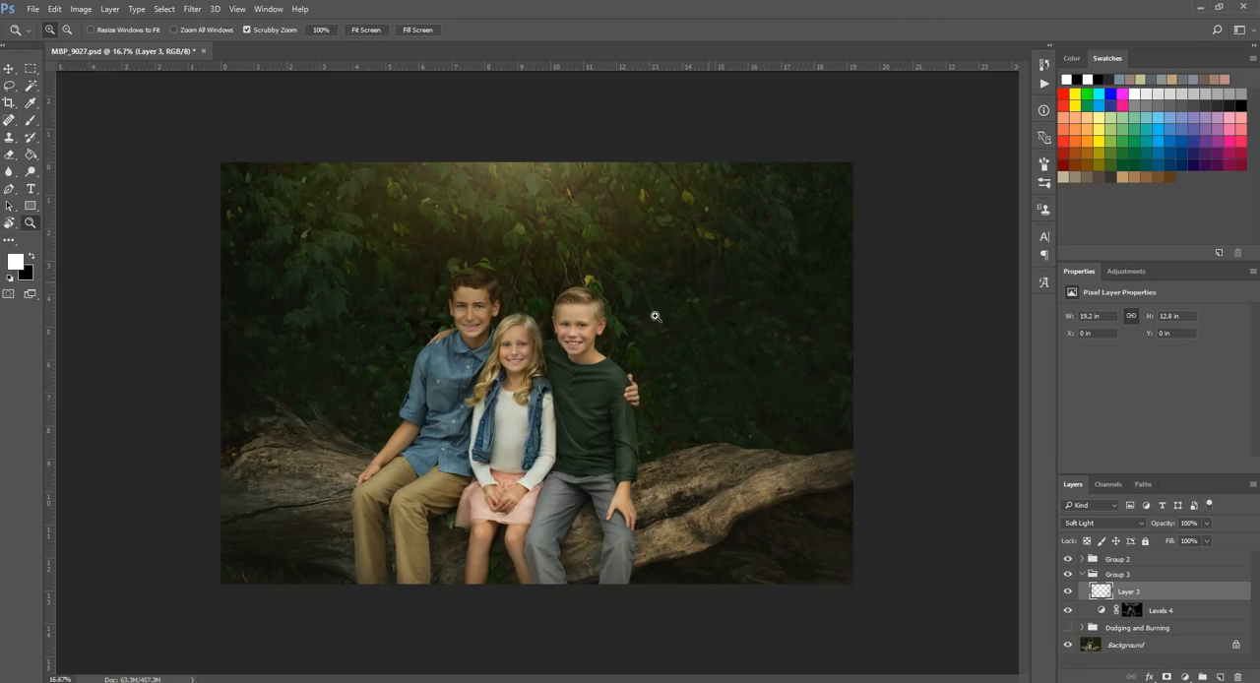
{"action": "left_click", "coordinate": [555, 367]}
{"action": "left_click", "coordinate": [492, 323]}
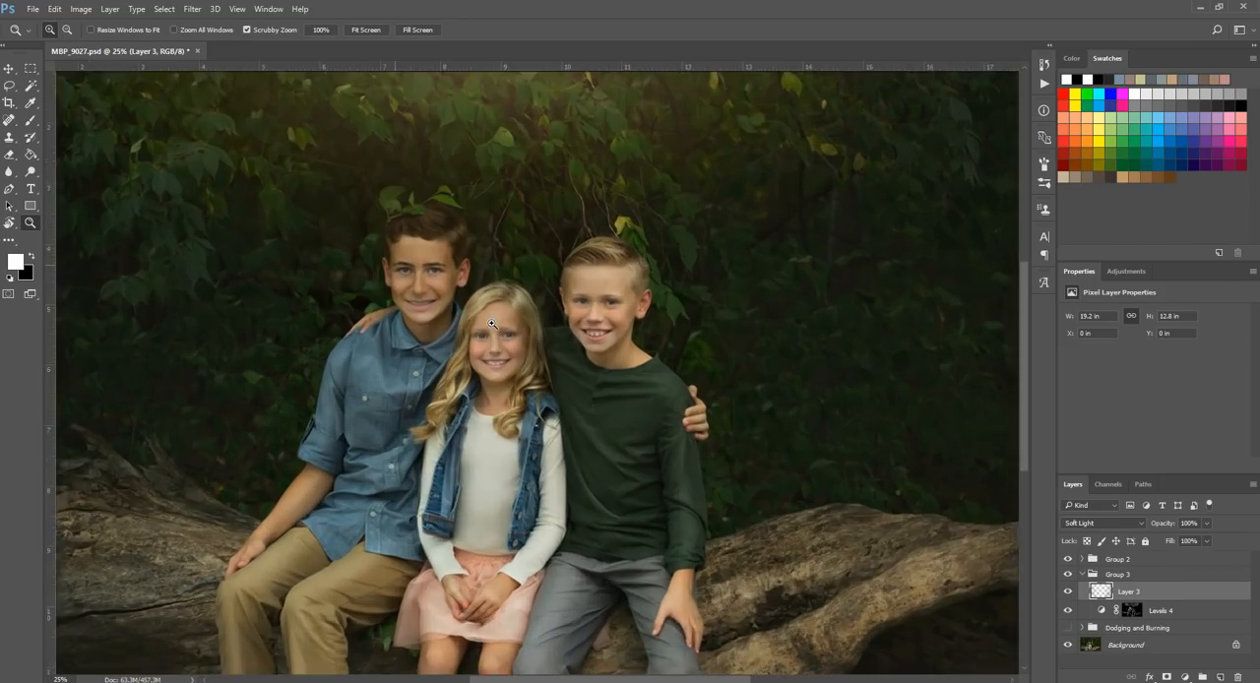
{"action": "left_click", "coordinate": [401, 339]}
{"action": "left_click", "coordinate": [30, 121]}
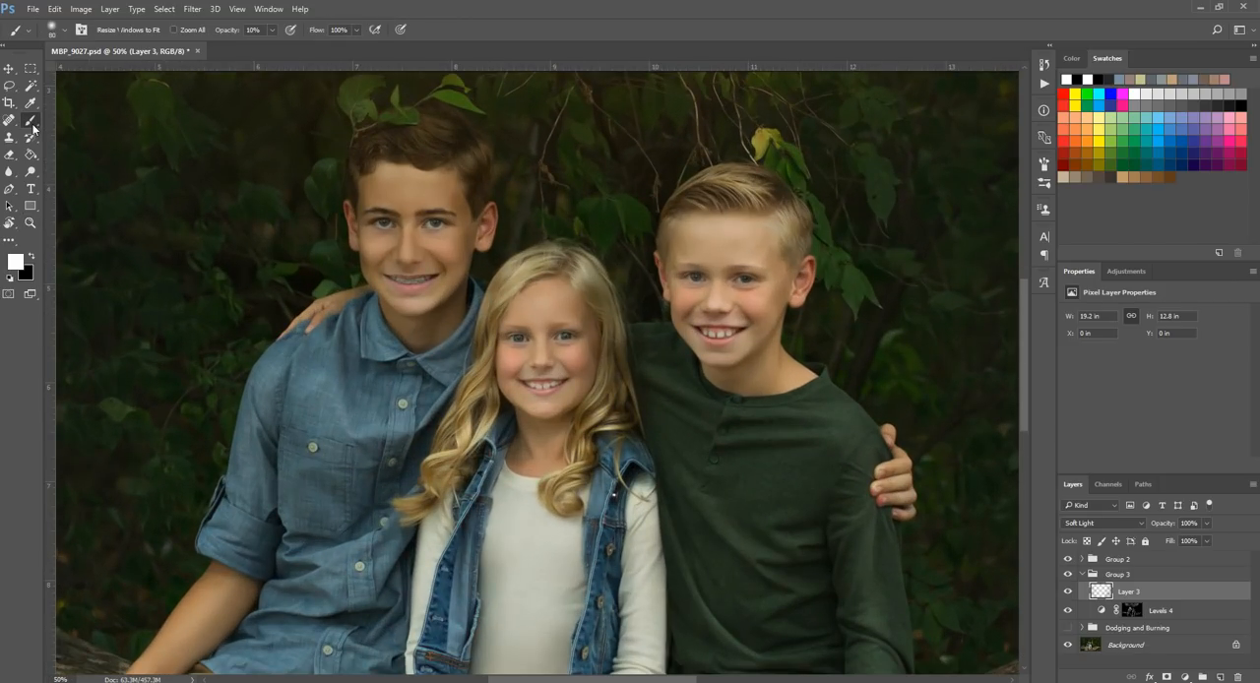
{"action": "left_click", "coordinate": [31, 256]}
{"action": "key", "text": "bracketleft"}
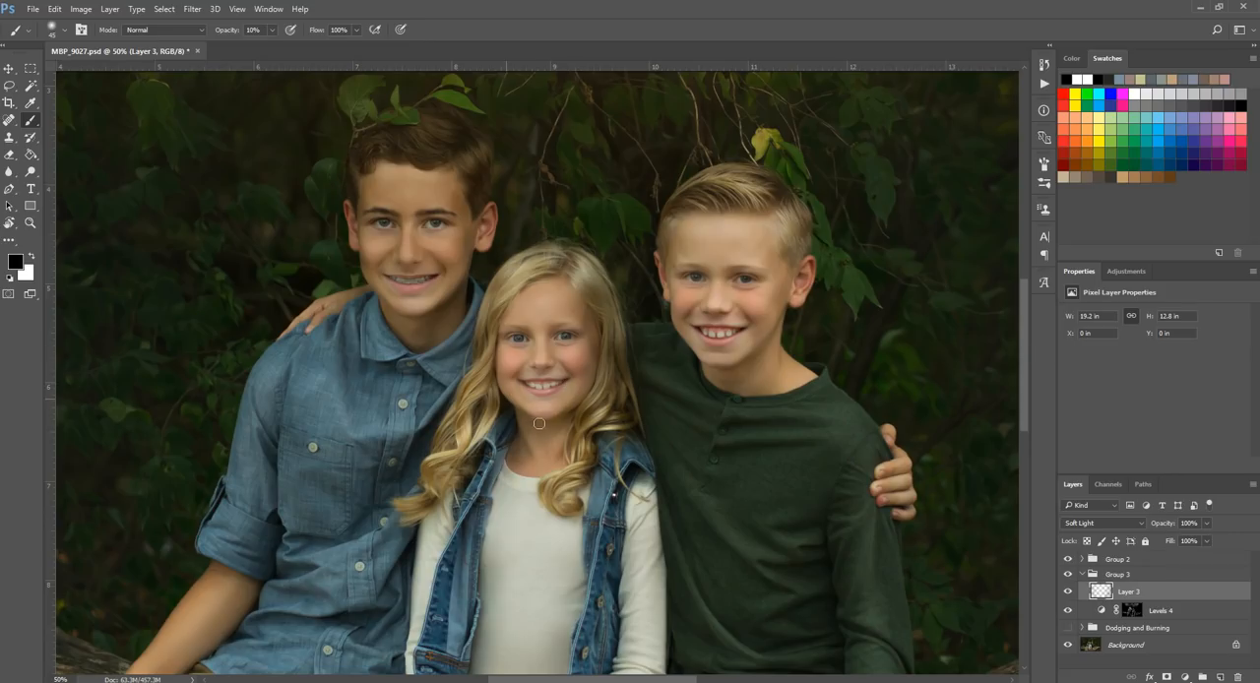
{"action": "key", "text": "bracketleft"}
Step: Return to the full-image view, collapse Group 3 and compare the photo with and without it
{"action": "left_click", "coordinate": [30, 224]}
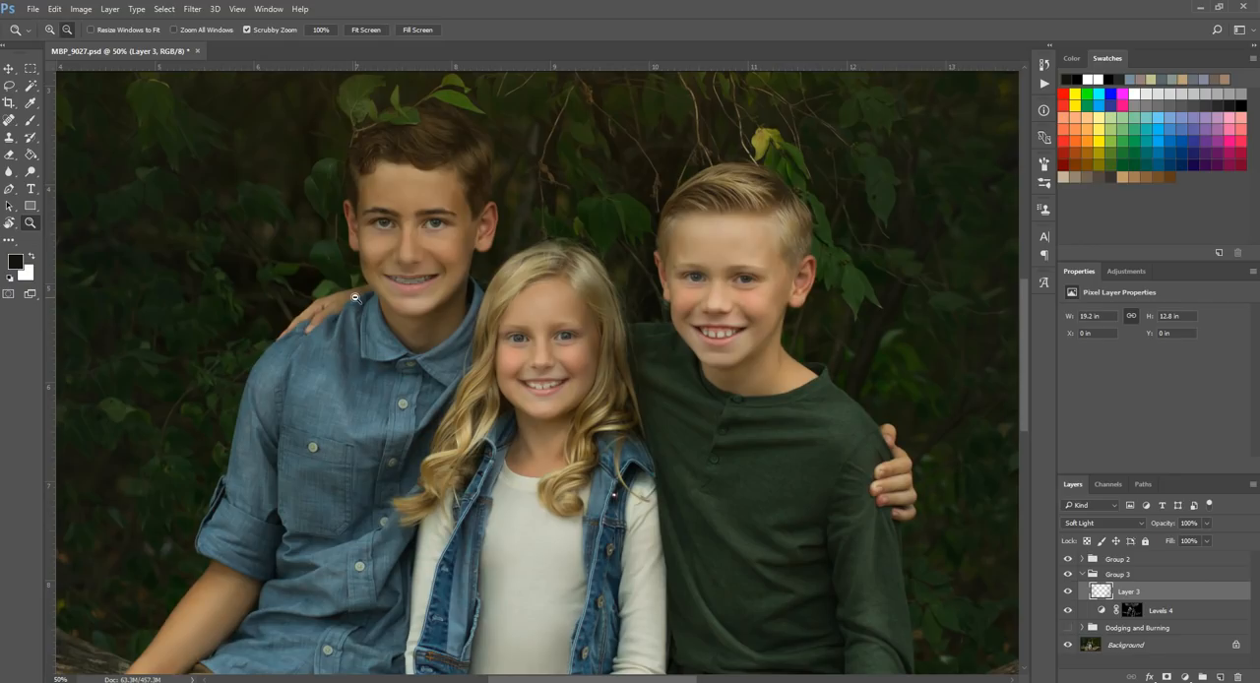
{"action": "left_click", "coordinate": [295, 355], "text": "alt"}
{"action": "left_click", "coordinate": [278, 374], "text": "alt"}
{"action": "left_click", "coordinate": [233, 400], "text": "alt"}
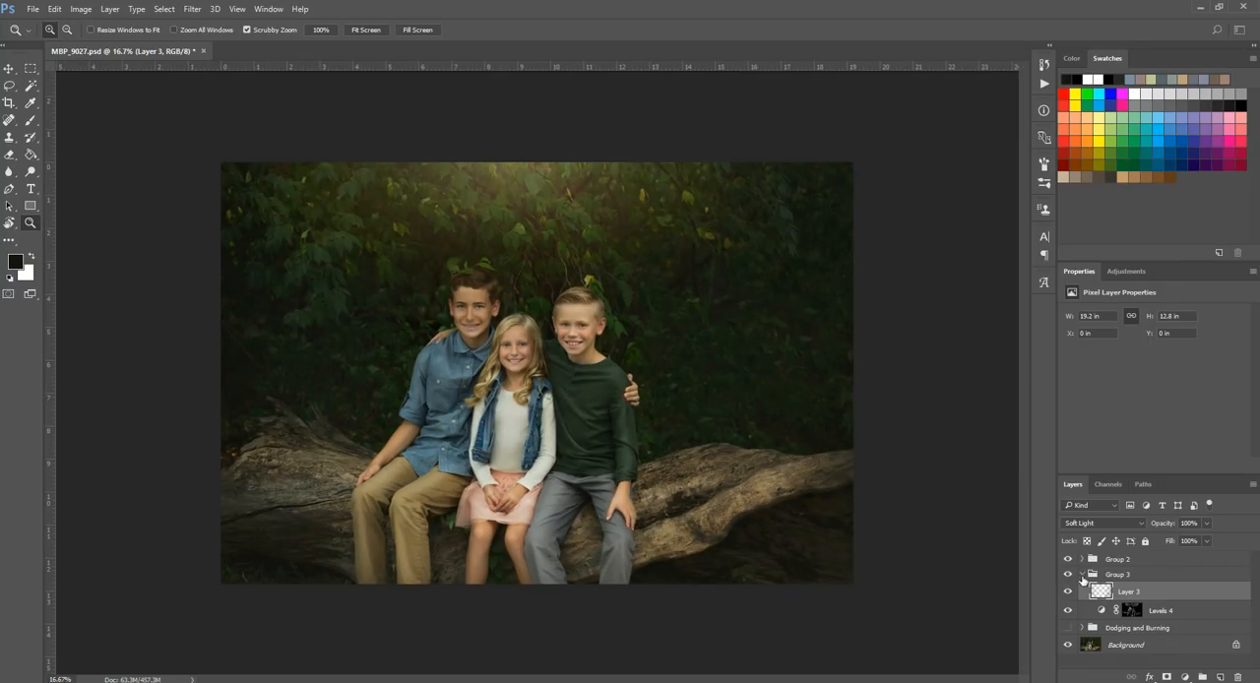
{"action": "left_click", "coordinate": [1082, 574]}
{"action": "left_click", "coordinate": [1069, 575]}
{"action": "left_click", "coordinate": [1068, 574]}
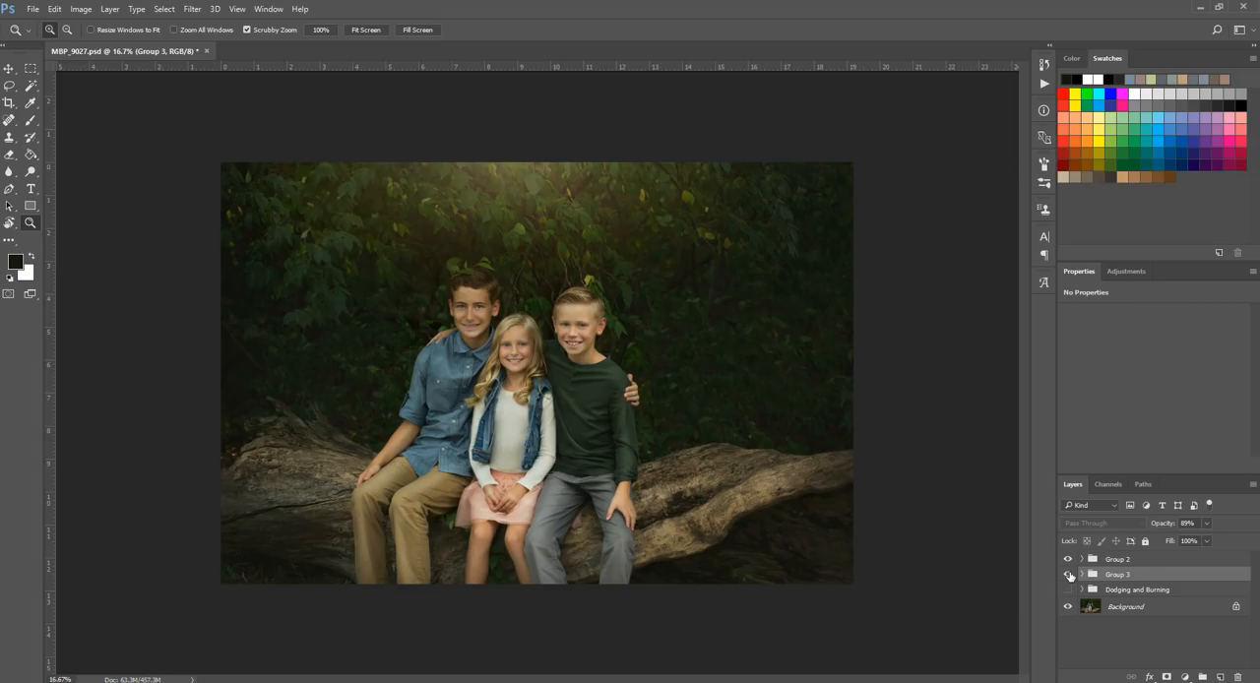
Step: Lower Group 3's opacity to 83%, checking the photo with the group hidden and shown
{"action": "left_click", "coordinate": [1205, 524]}
{"action": "left_click", "coordinate": [1068, 575]}
{"action": "left_click", "coordinate": [1069, 575]}
{"action": "left_click_drag", "start_coordinate": [1207, 541], "coordinate": [1215, 541]}
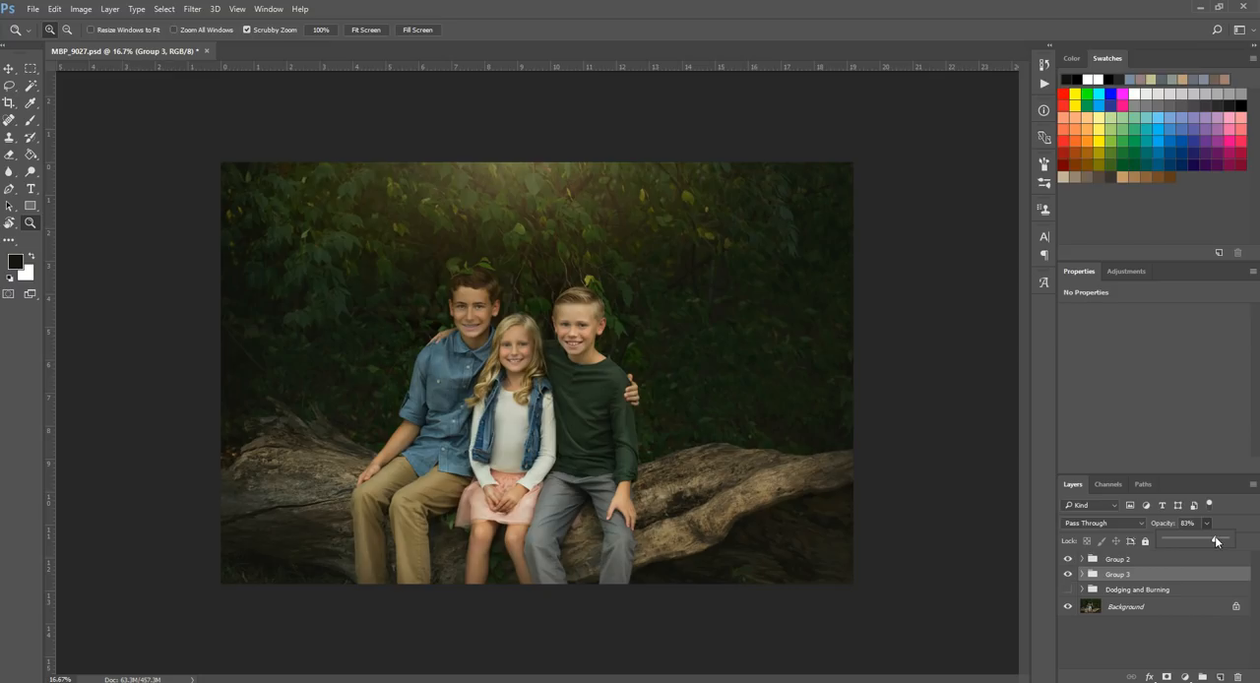